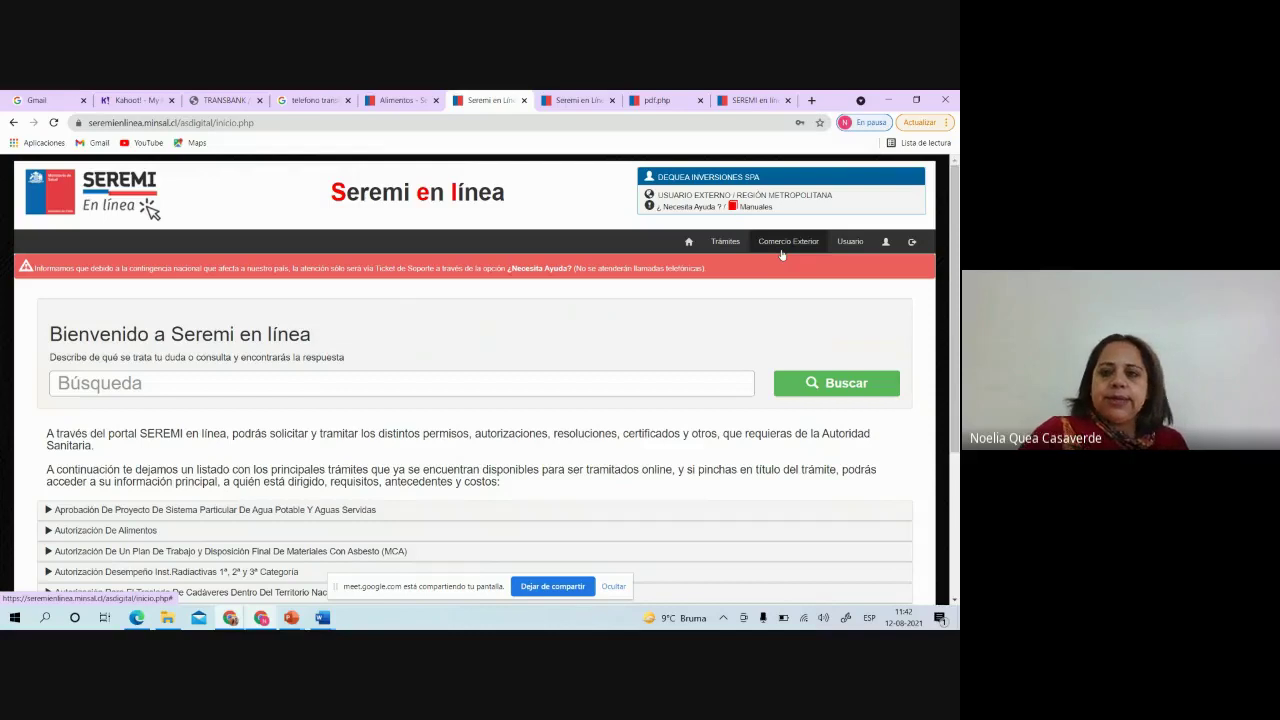
Step: Open the Autorización de Alimentos application form and look through its sections from installation background to contact details
{"action": "left_click", "coordinate": [725, 243]}
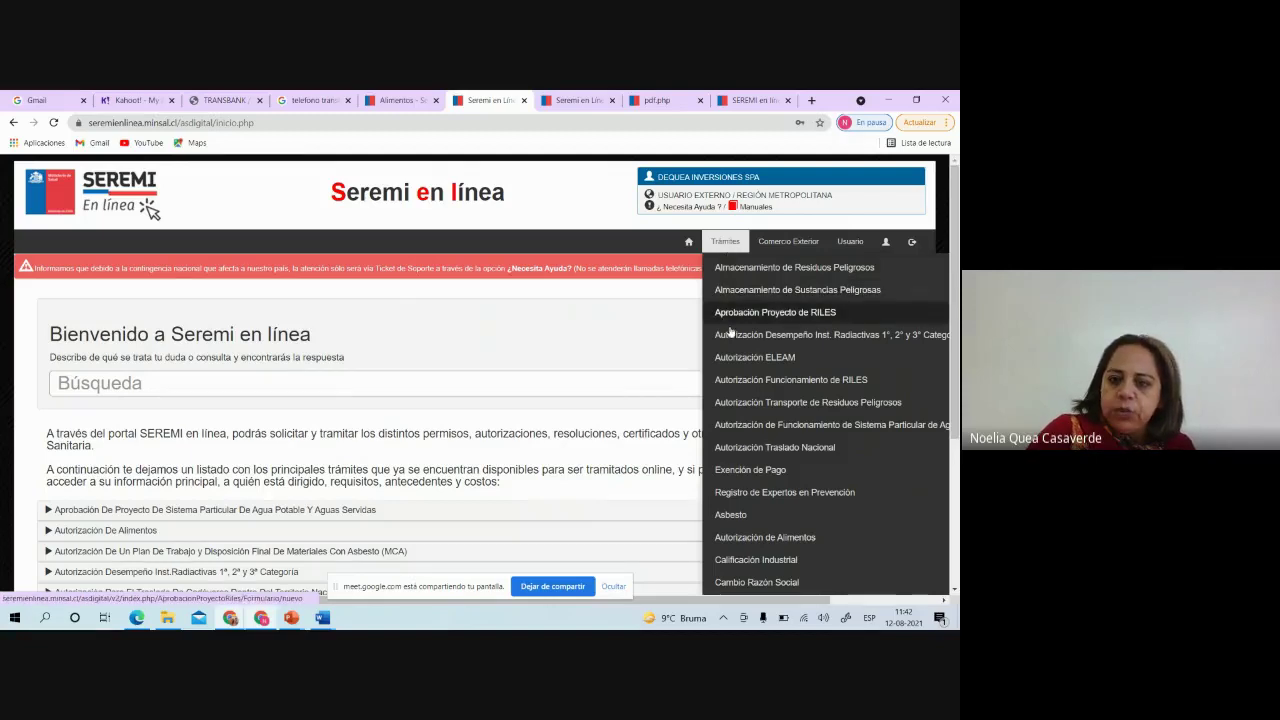
{"action": "left_click", "coordinate": [763, 538]}
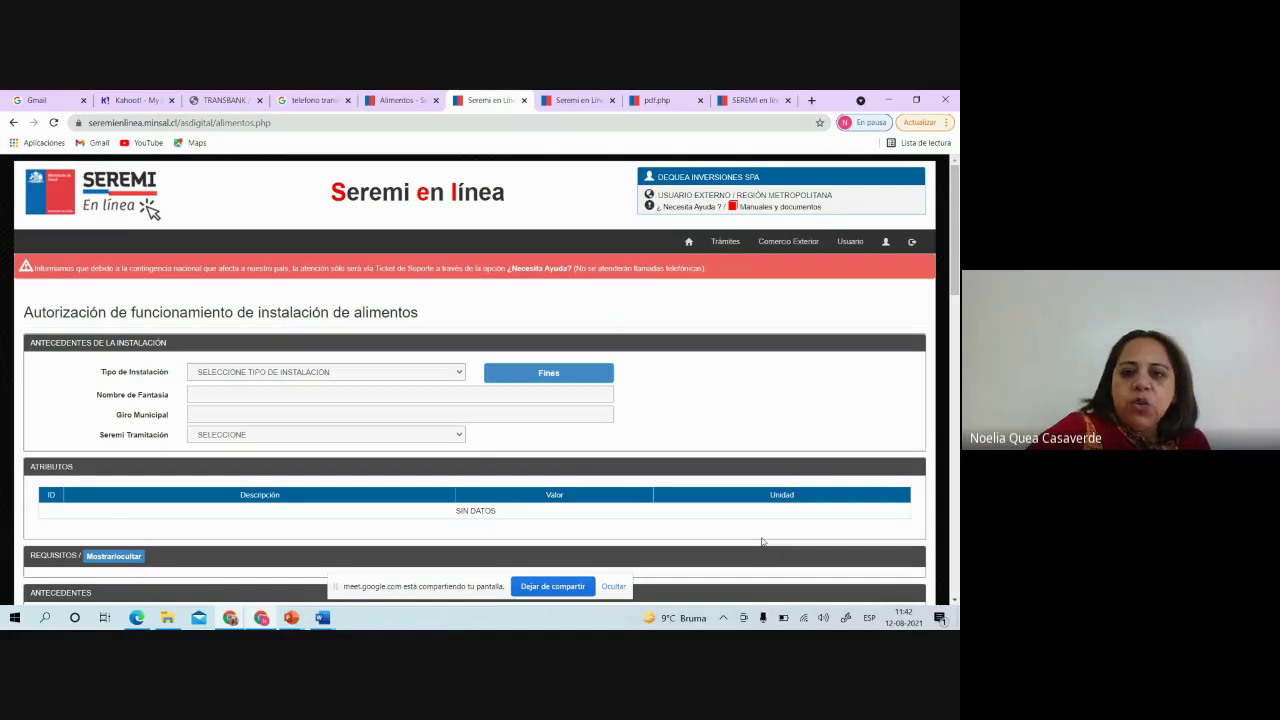
{"action": "scroll", "coordinate": [762, 541], "scroll_direction": "down", "scroll_amount": 5}
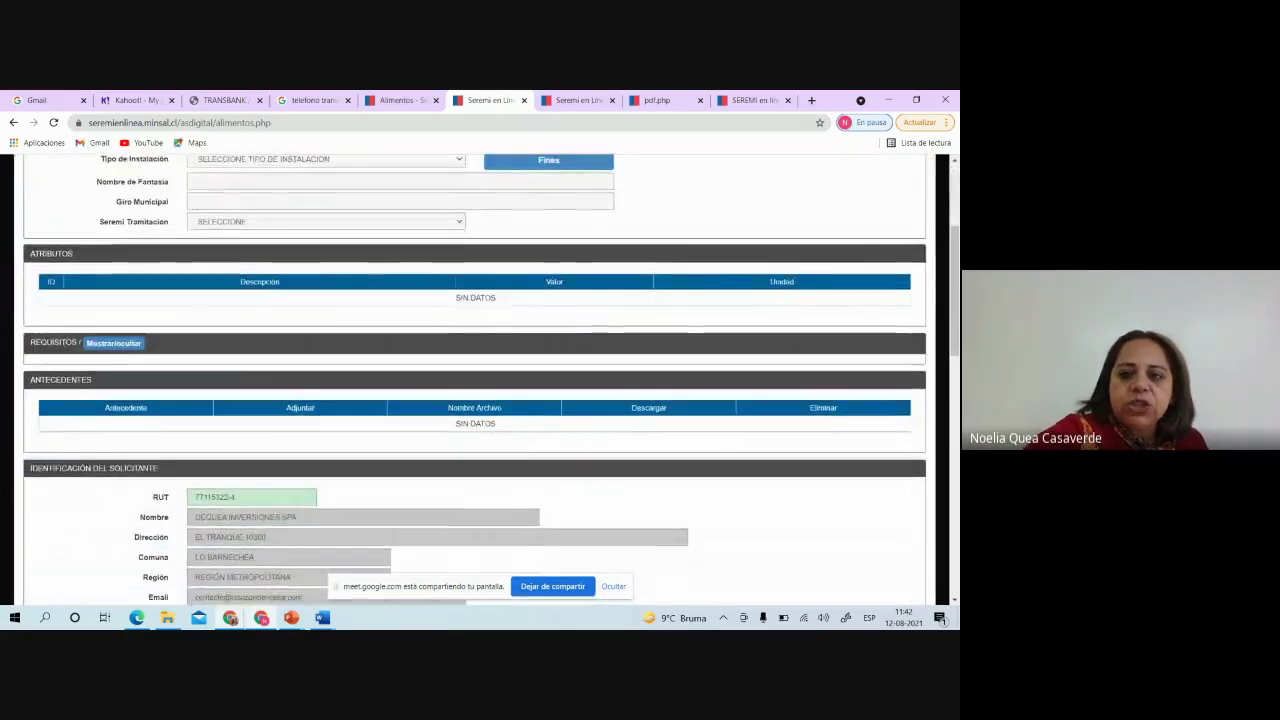
{"action": "scroll", "coordinate": [762, 541], "scroll_direction": "down", "scroll_amount": 2}
{"action": "scroll", "coordinate": [762, 541], "scroll_direction": "down", "scroll_amount": 5}
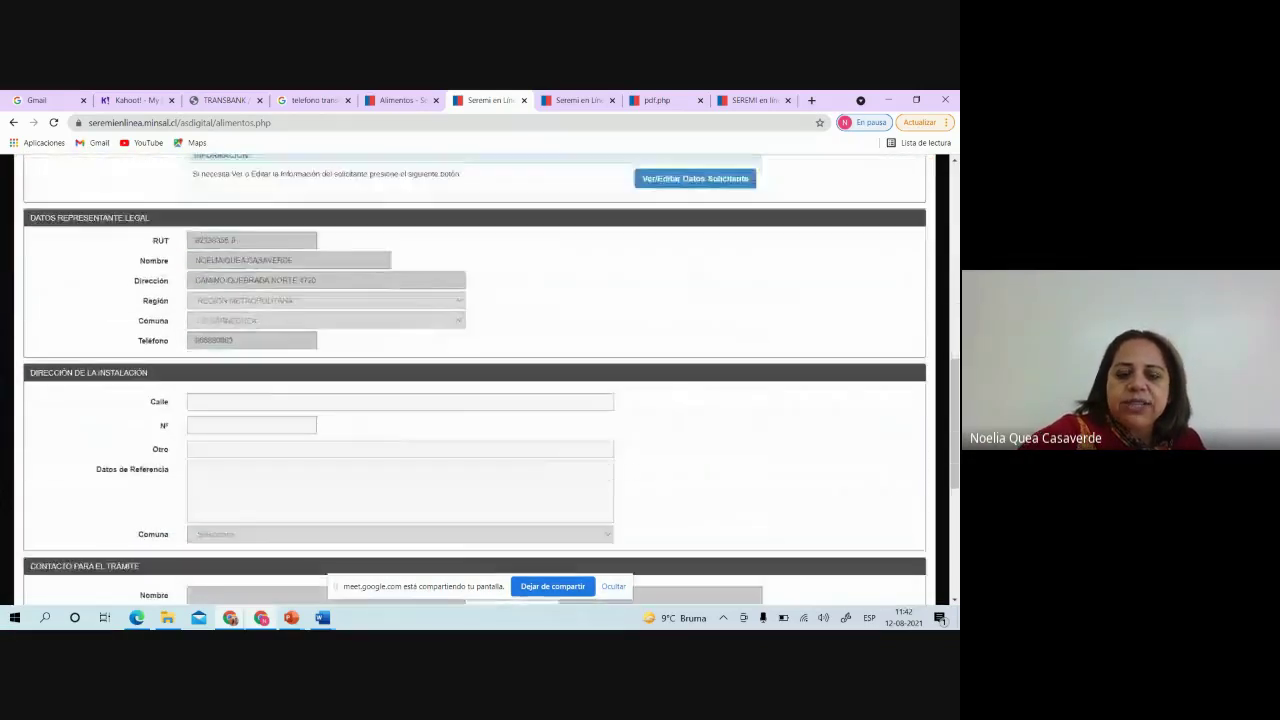
{"action": "scroll", "coordinate": [762, 541], "scroll_direction": "down", "scroll_amount": 4}
{"action": "scroll", "coordinate": [762, 541], "scroll_direction": "up", "scroll_amount": 7}
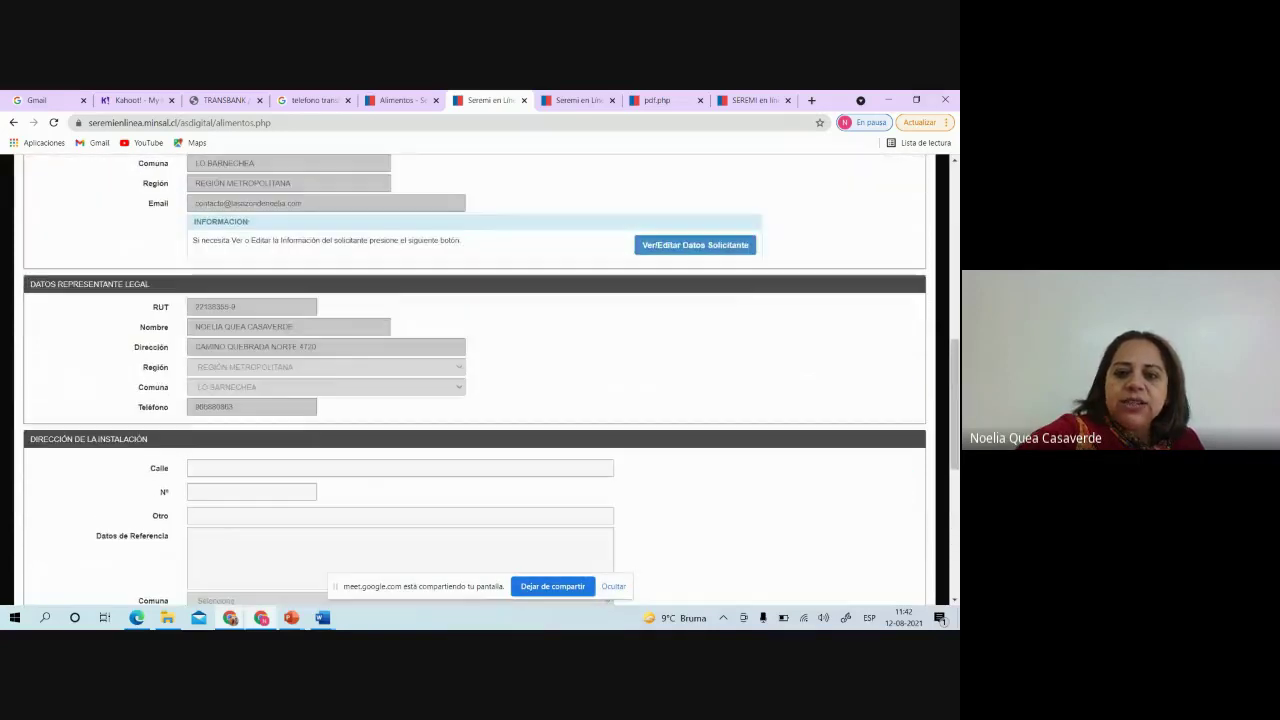
{"action": "scroll", "coordinate": [762, 541], "scroll_direction": "up", "scroll_amount": 6}
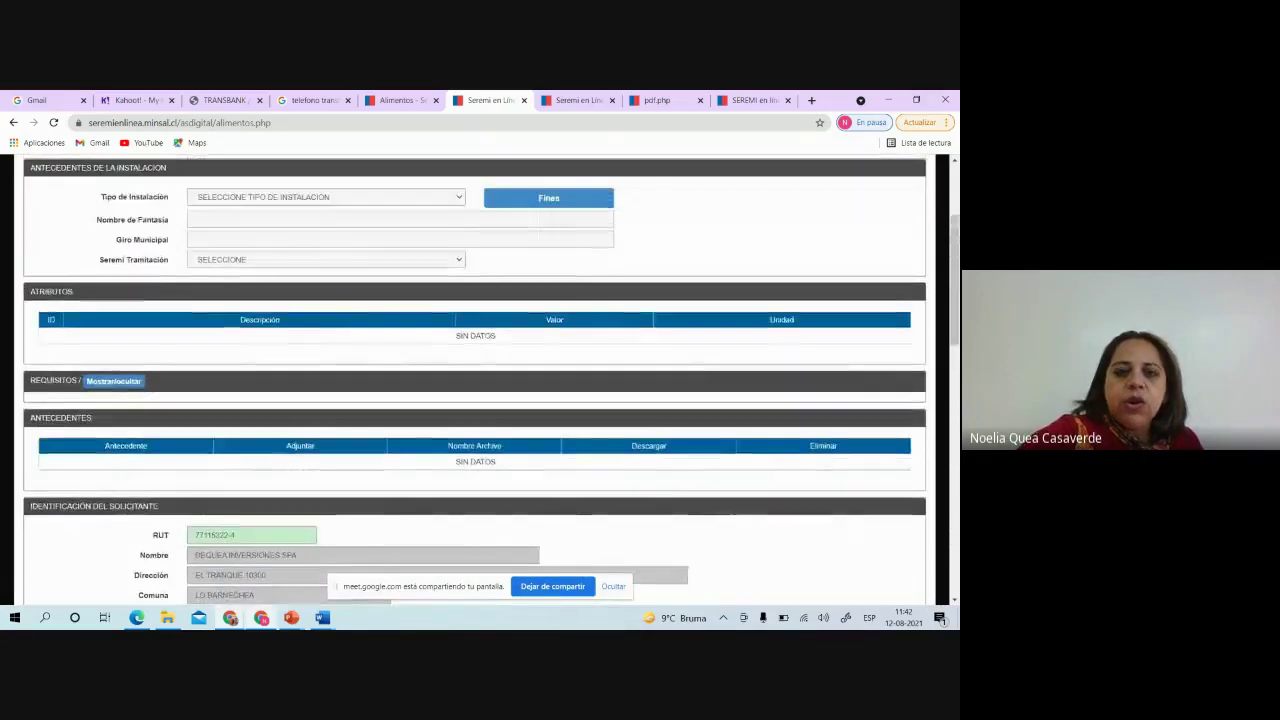
{"action": "scroll", "coordinate": [475, 380], "scroll_direction": "up", "scroll_amount": 1}
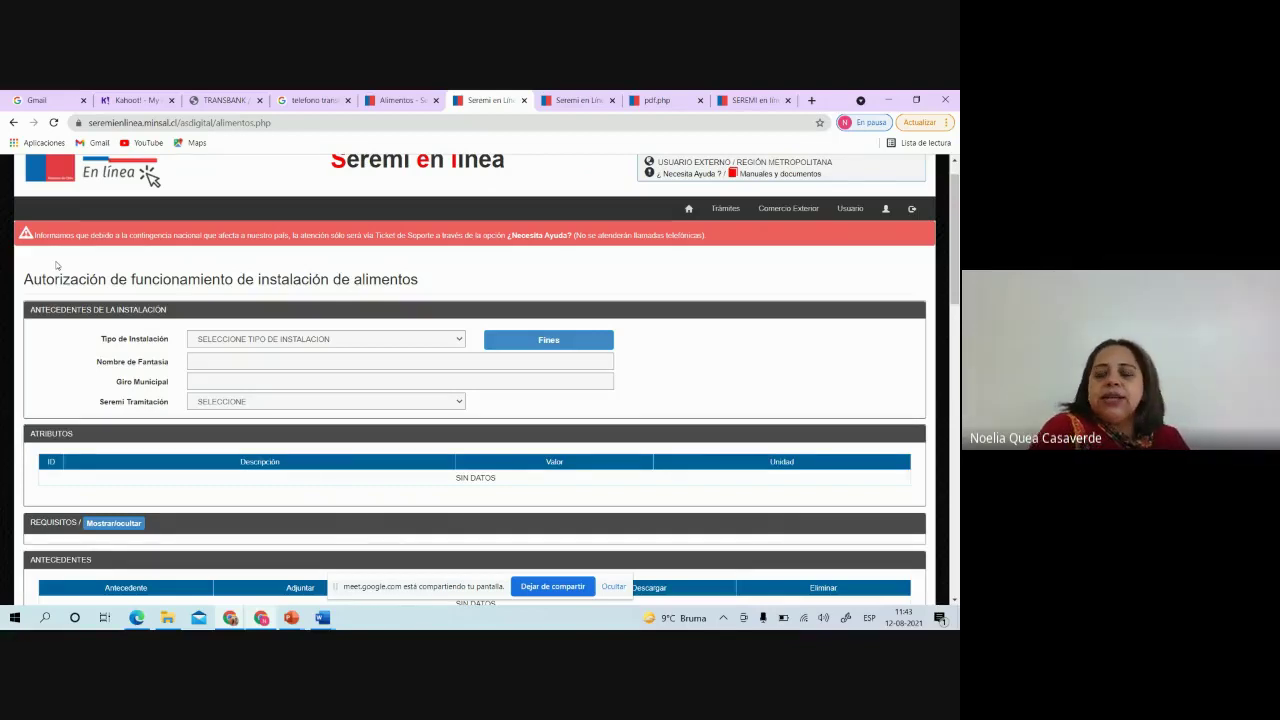
Step: Set the installation type to LOCAL DE ELABORACION DE ALIMENTOS in the installation background
{"action": "left_click", "coordinate": [459, 341]}
{"action": "scroll", "coordinate": [440, 320], "scroll_direction": "down", "scroll_amount": 2}
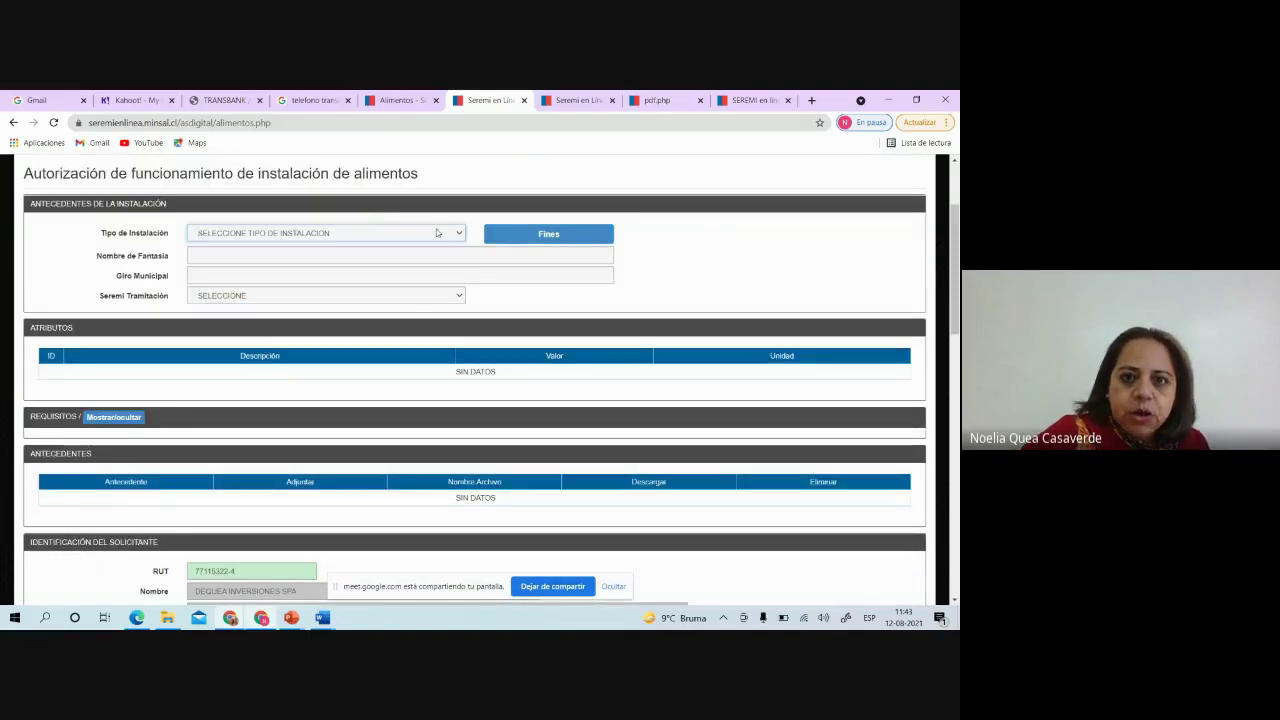
{"action": "left_click", "coordinate": [459, 235]}
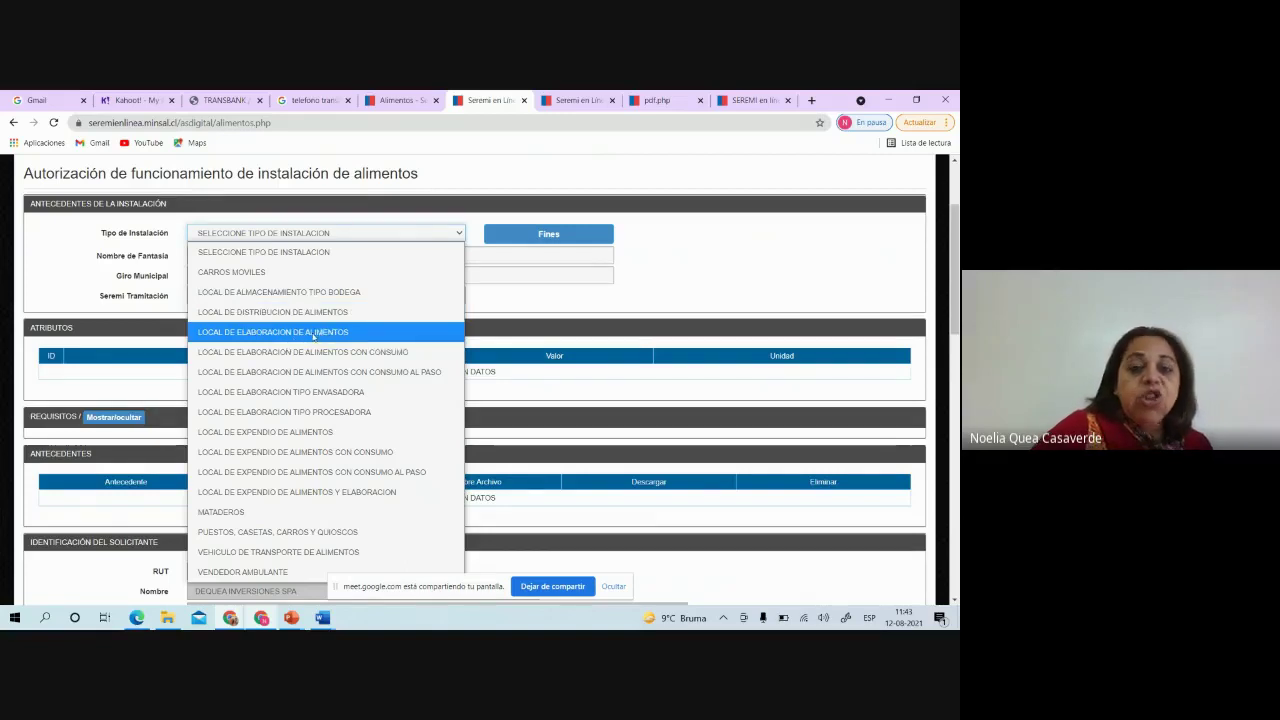
{"action": "key", "text": "Escape"}
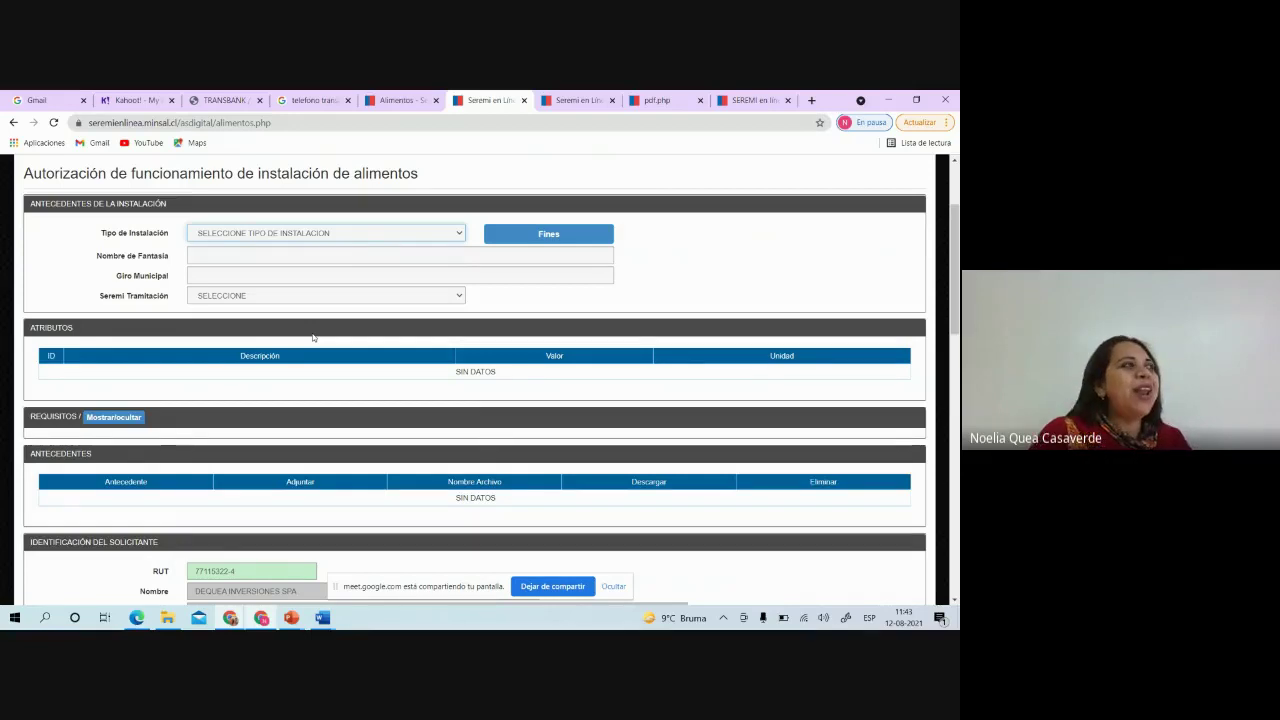
{"action": "key", "text": "Down"}
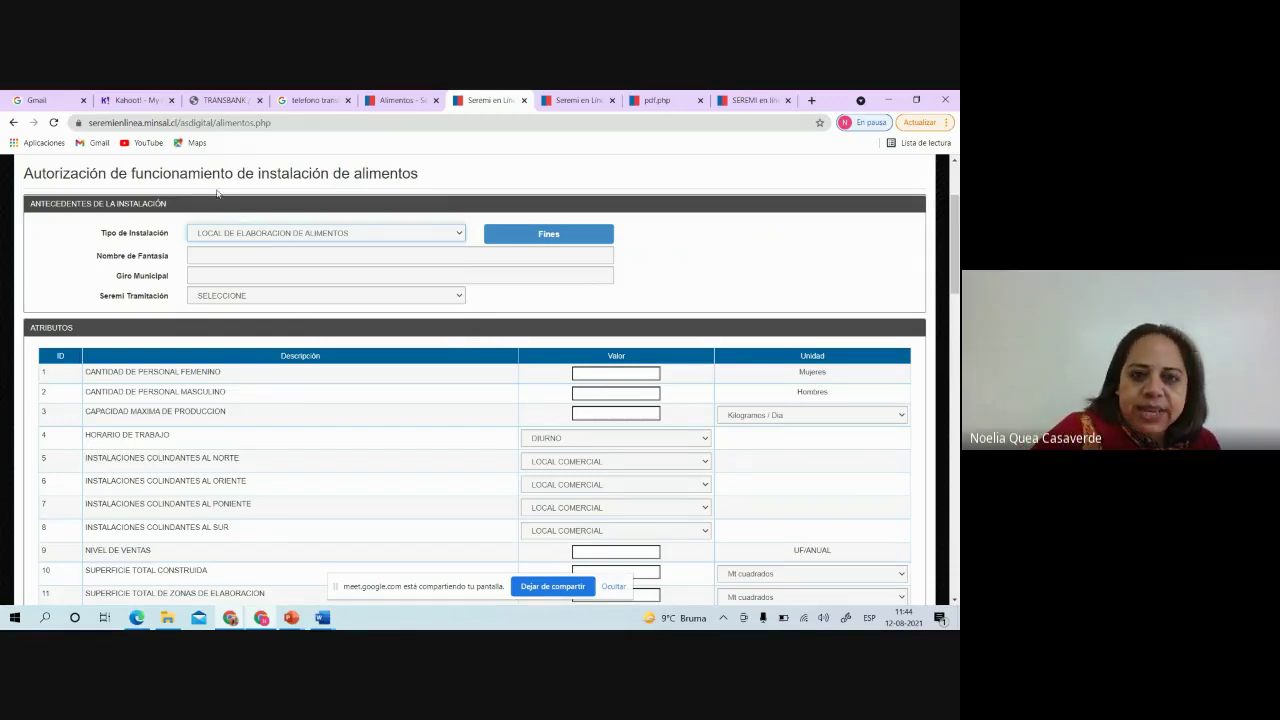
Step: Enter the pastry shop's trade name as Nombre de Fantasía and Pasteleria as the Giro Municipal
{"action": "left_click", "coordinate": [212, 258]}
{"action": "type", "text": "Pas"}
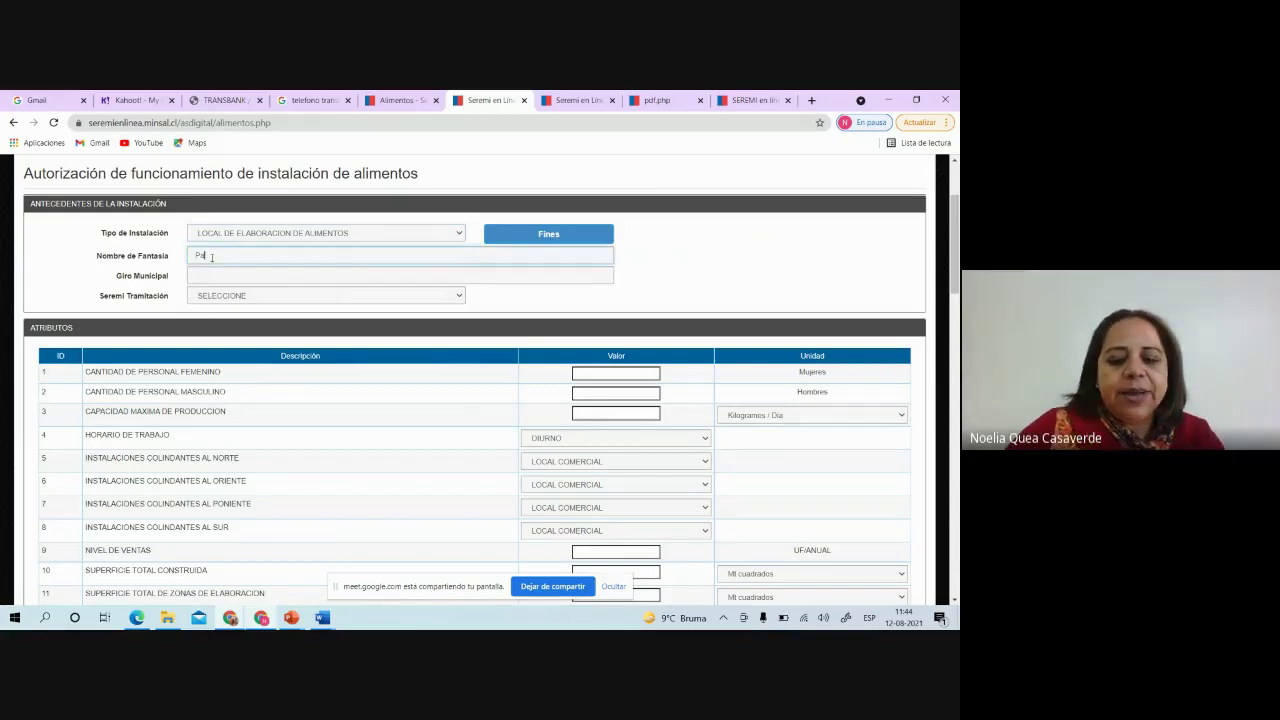
{"action": "type", "text": "tele"}
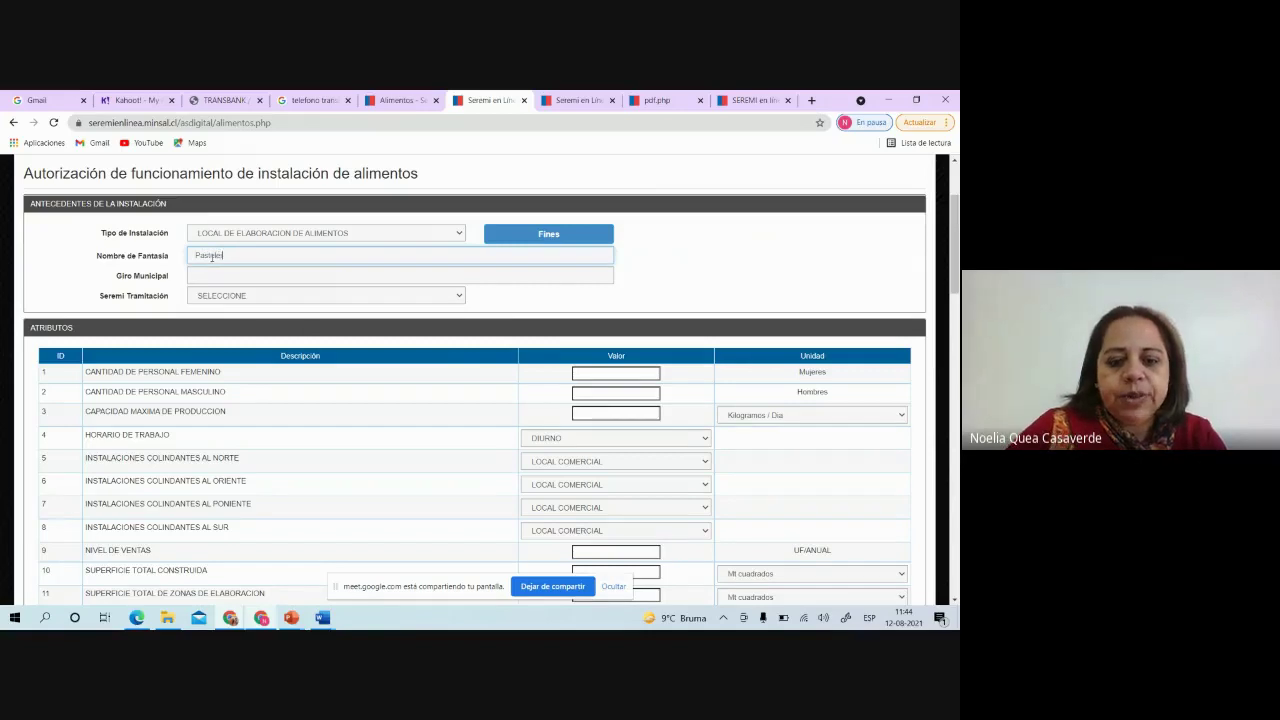
{"action": "type", "text": "ria Noelia"}
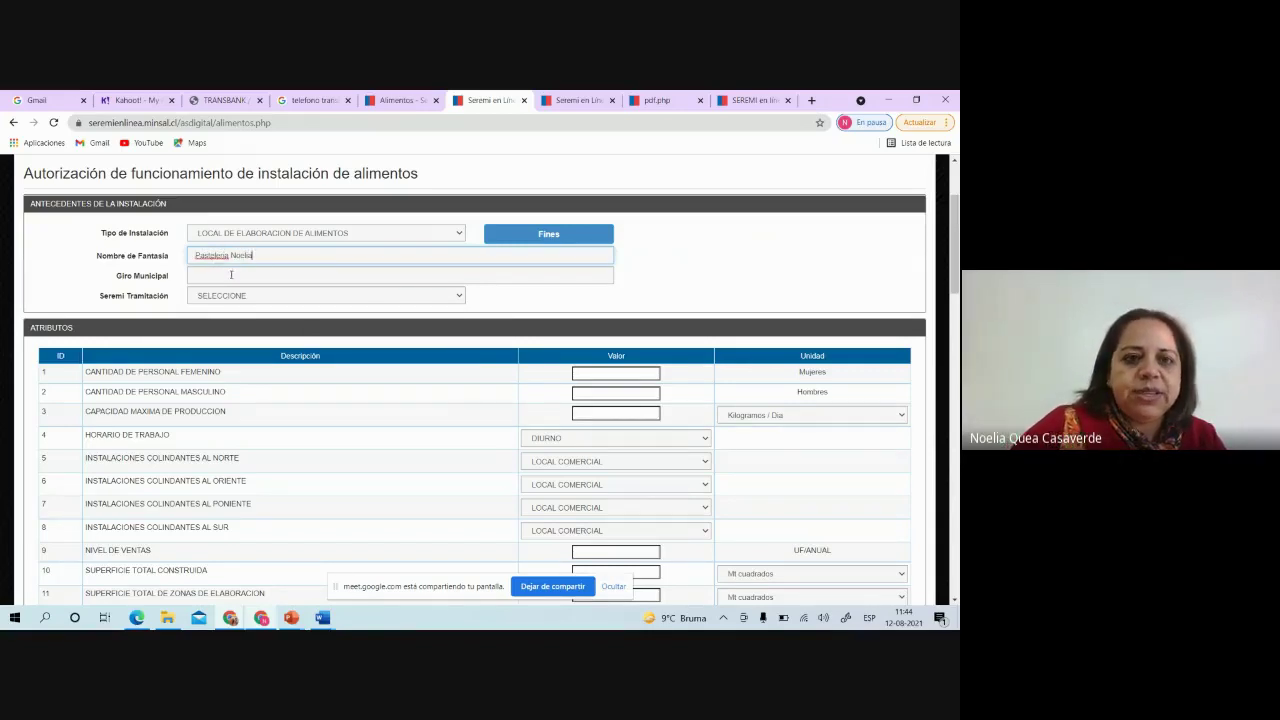
{"action": "left_click", "coordinate": [231, 275]}
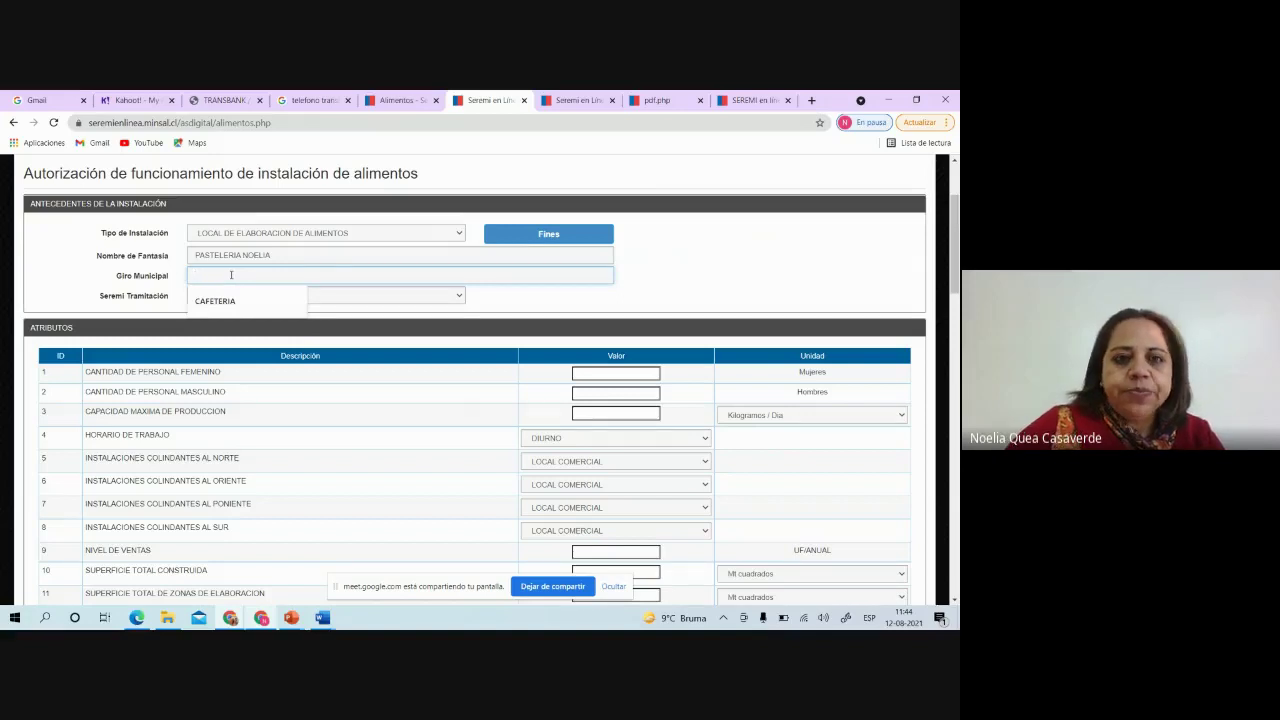
{"action": "type", "text": "Pasteleria"}
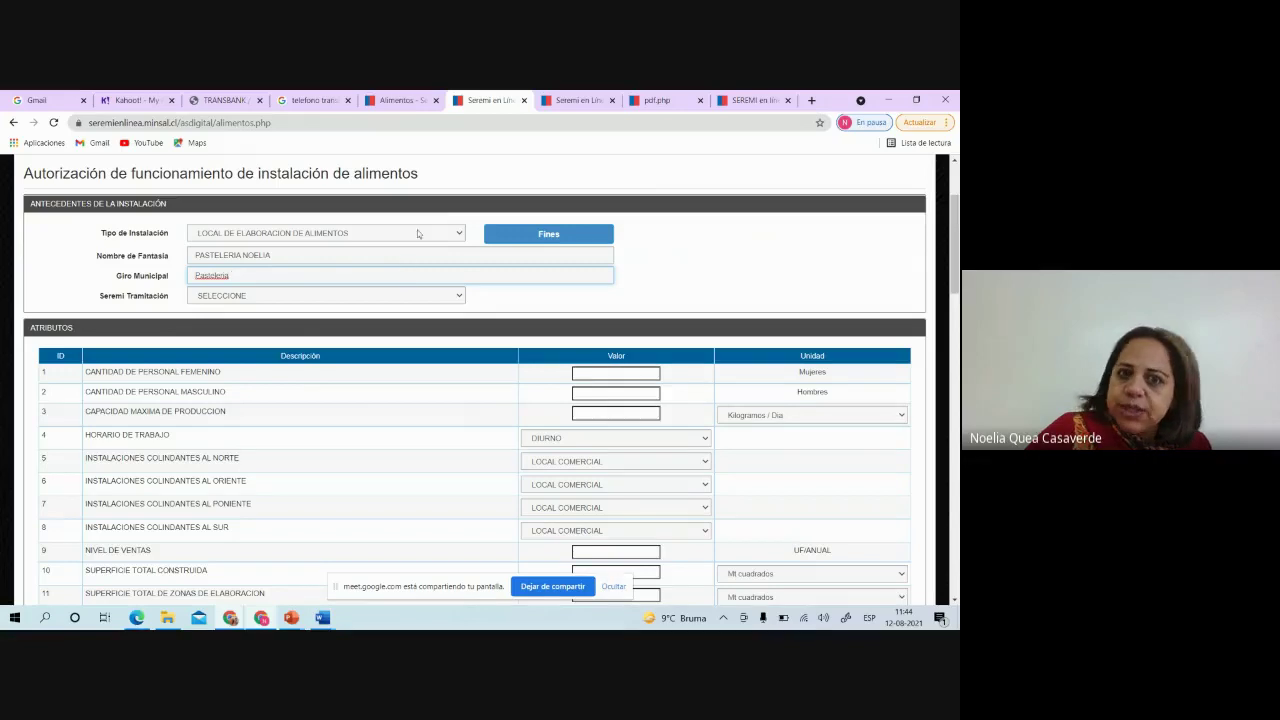
{"action": "left_click", "coordinate": [547, 254]}
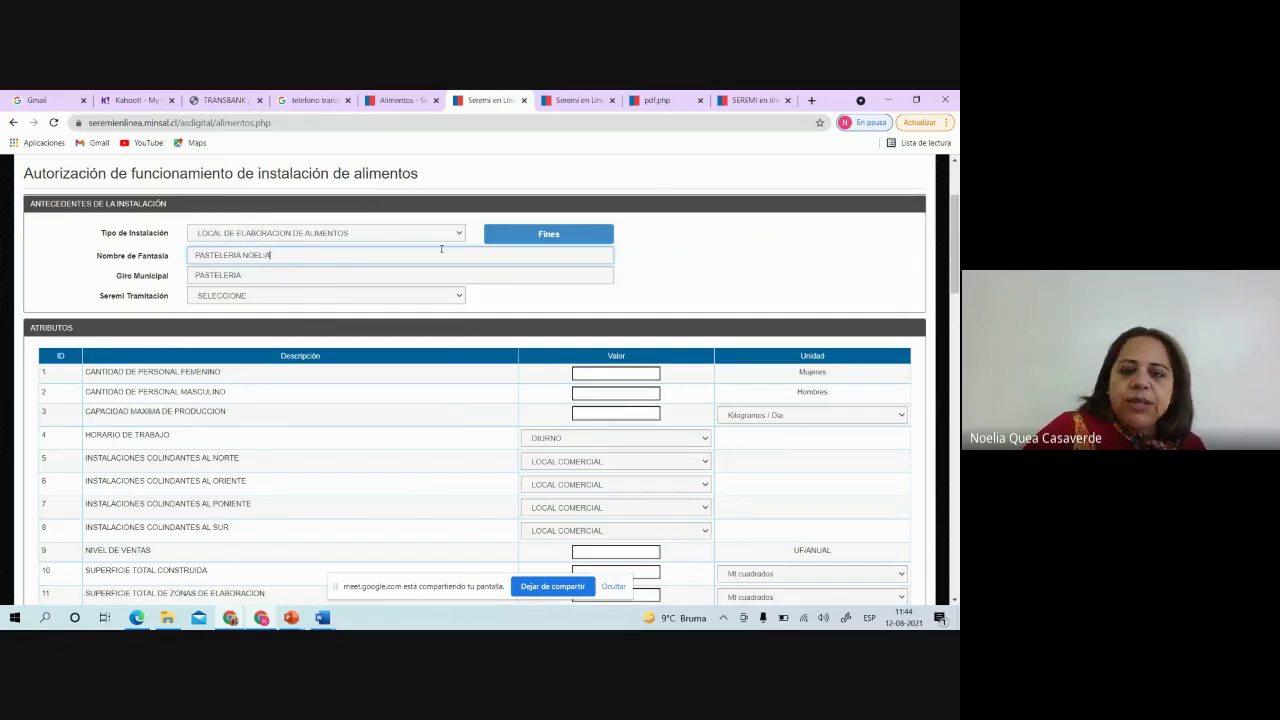
Step: Add ELABORAR PRODUCTOS DE PASTELERIA as the purpose (Fines) of the food installation
{"action": "left_click", "coordinate": [547, 234]}
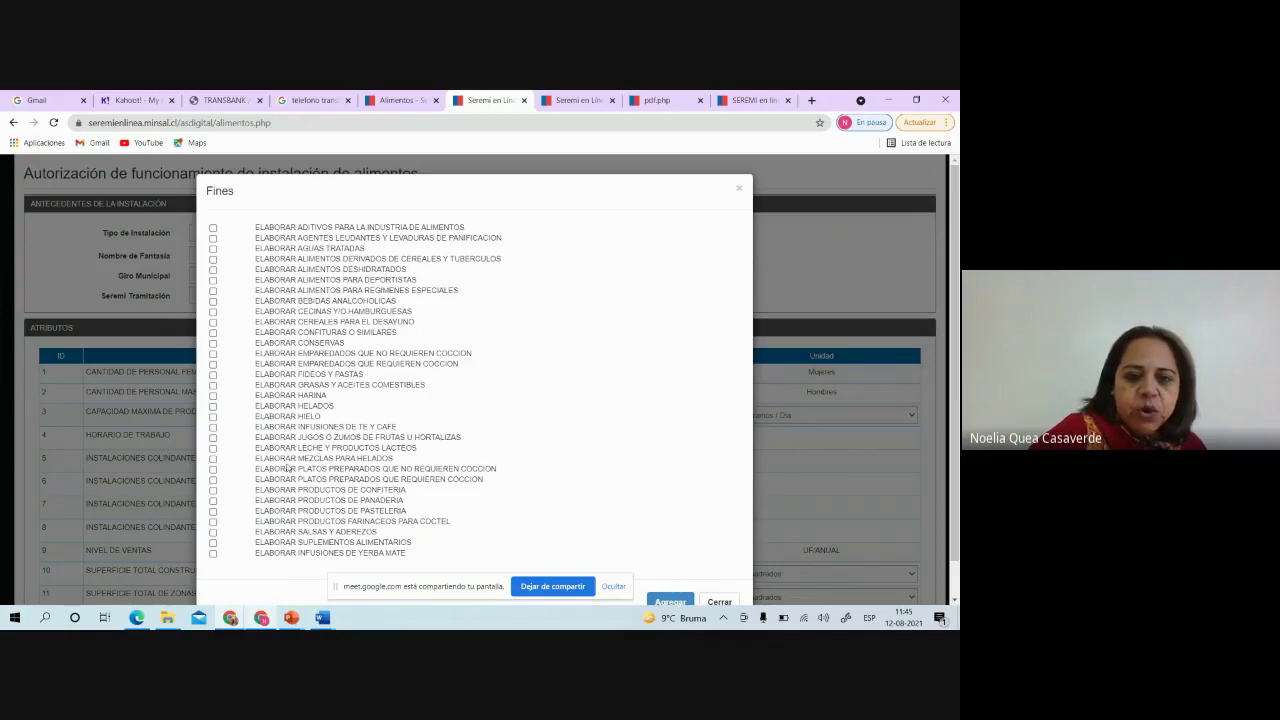
{"action": "left_click", "coordinate": [213, 512]}
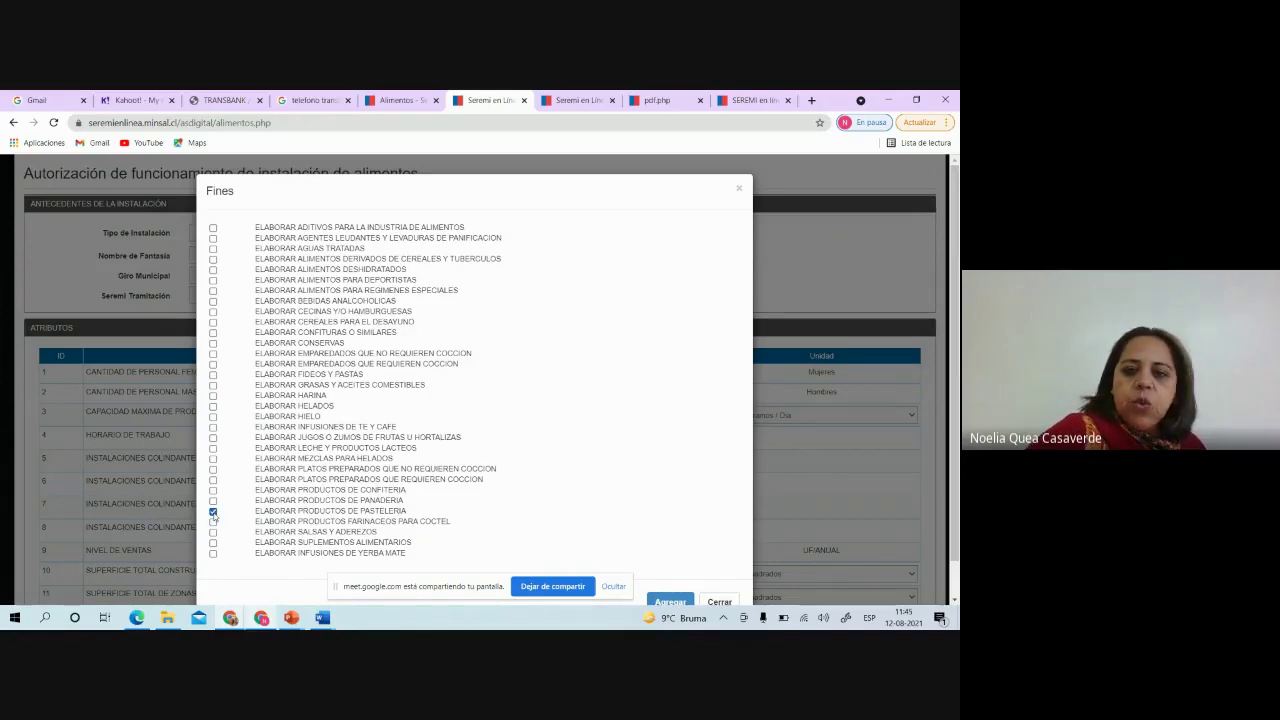
{"action": "scroll", "coordinate": [213, 515], "scroll_direction": "down", "scroll_amount": 1}
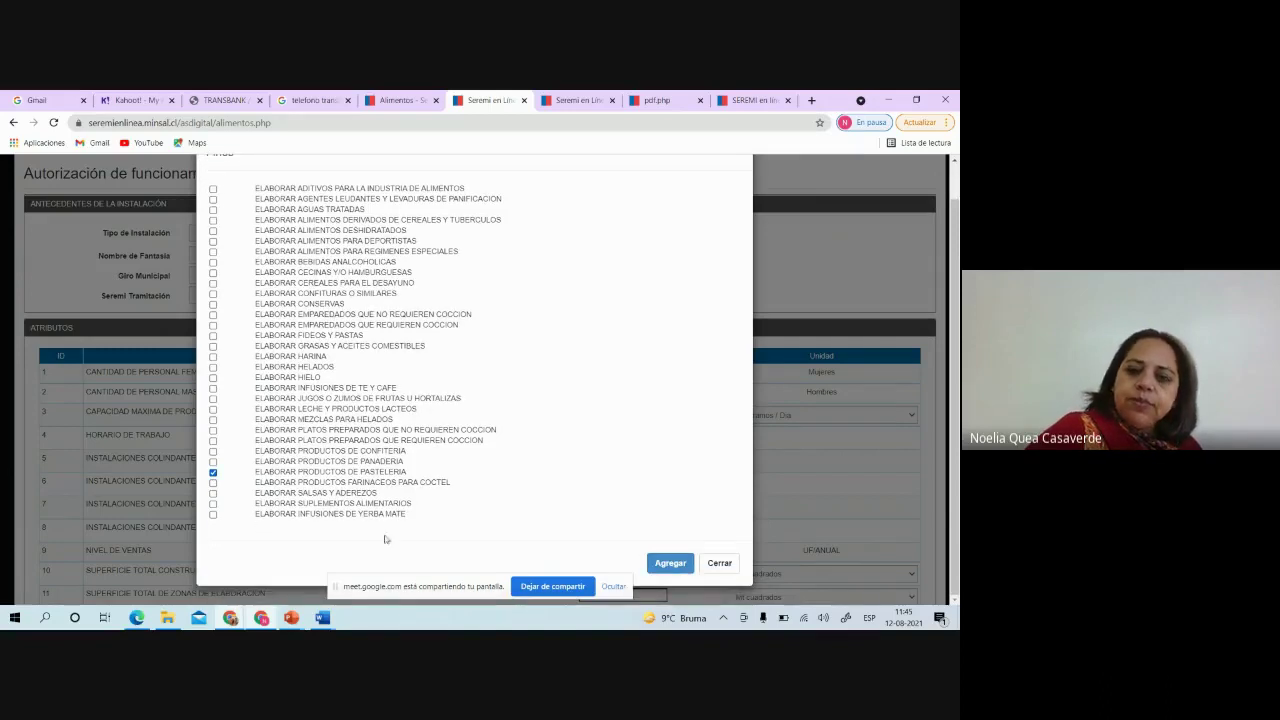
{"action": "left_click", "coordinate": [667, 567]}
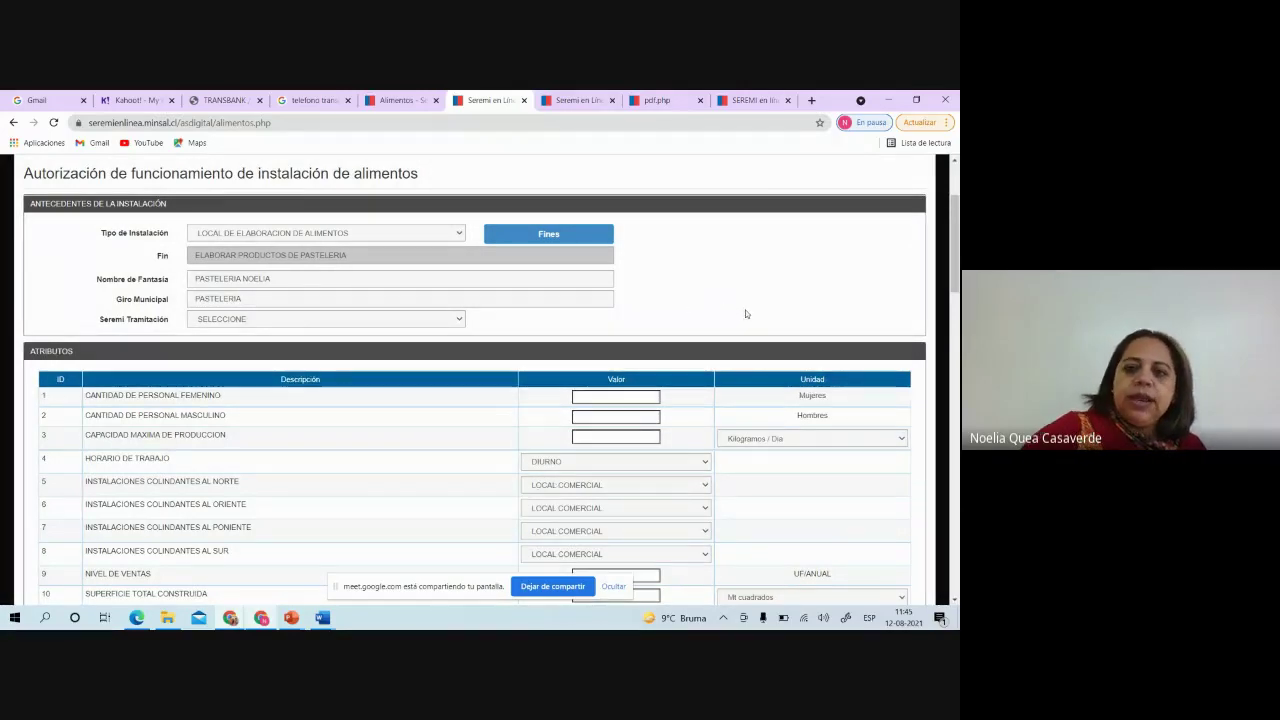
Step: Look over the attributes and required attachments, and set the female staff count to 3 and the male staff count to 0
{"action": "scroll", "coordinate": [905, 540], "scroll_direction": "down", "scroll_amount": 1}
{"action": "scroll", "coordinate": [475, 380], "scroll_direction": "down", "scroll_amount": 3}
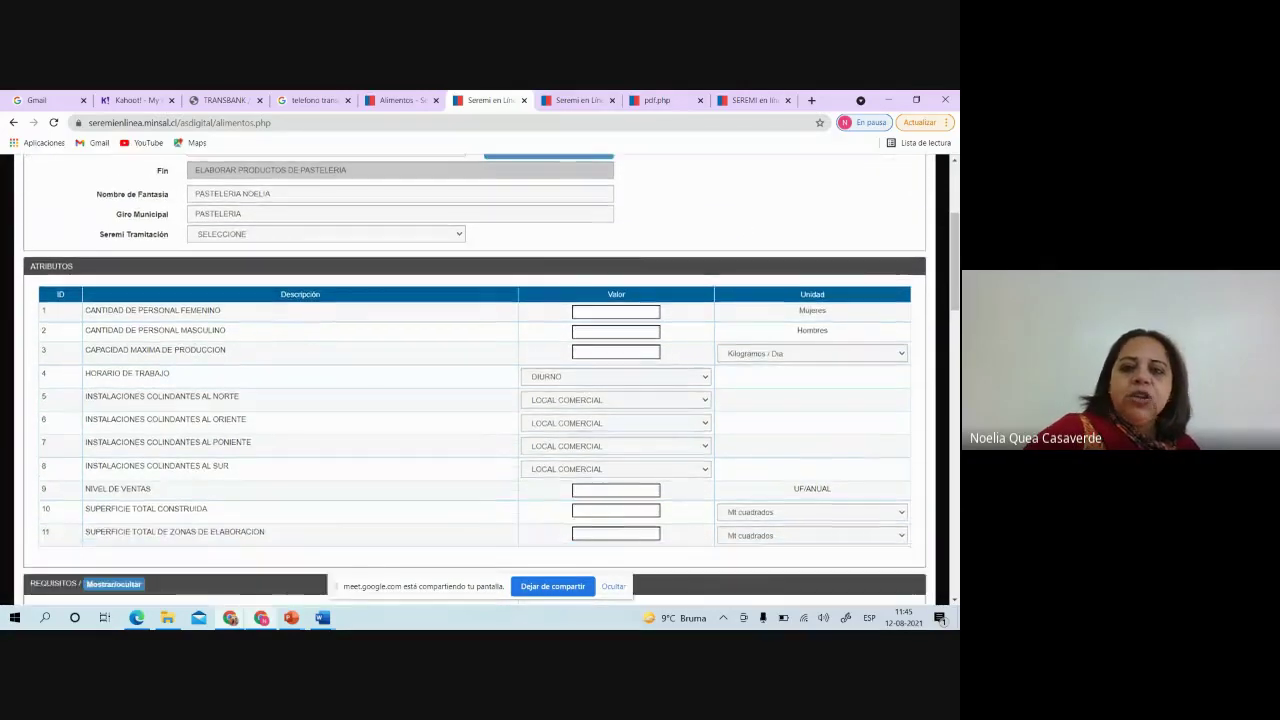
{"action": "scroll", "coordinate": [475, 380], "scroll_direction": "down", "scroll_amount": 4}
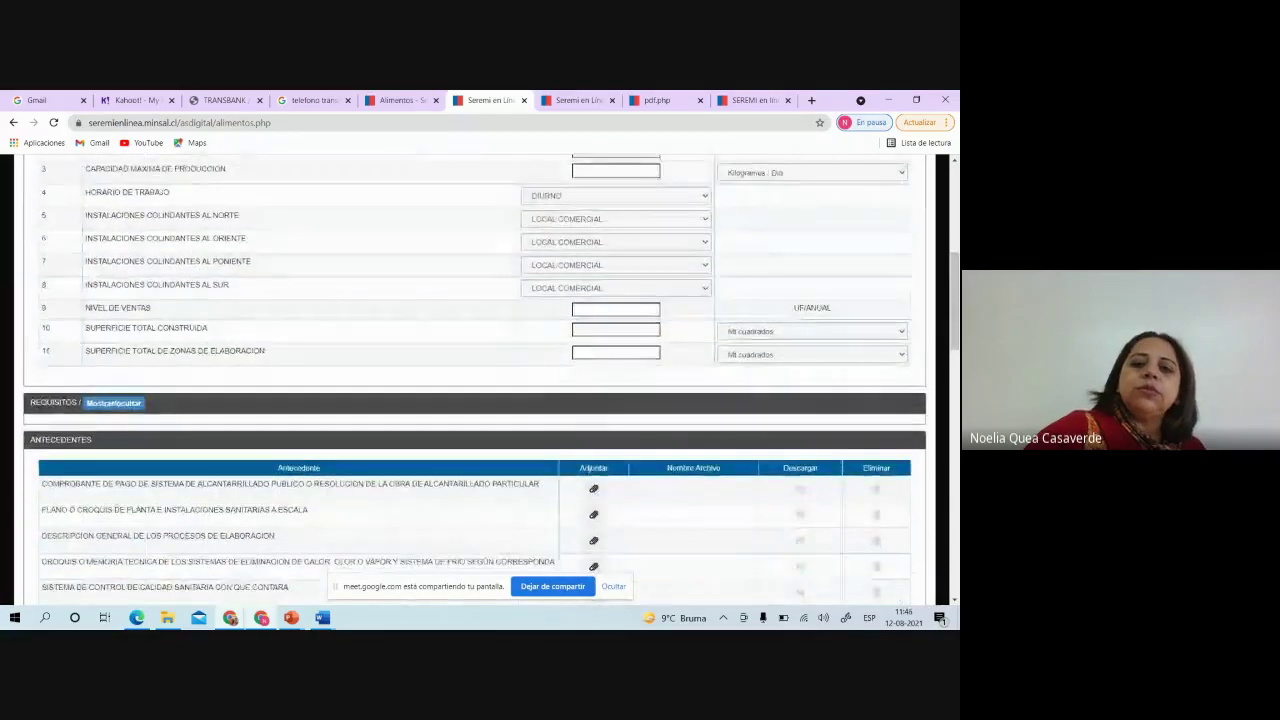
{"action": "scroll", "coordinate": [475, 380], "scroll_direction": "down", "scroll_amount": 1}
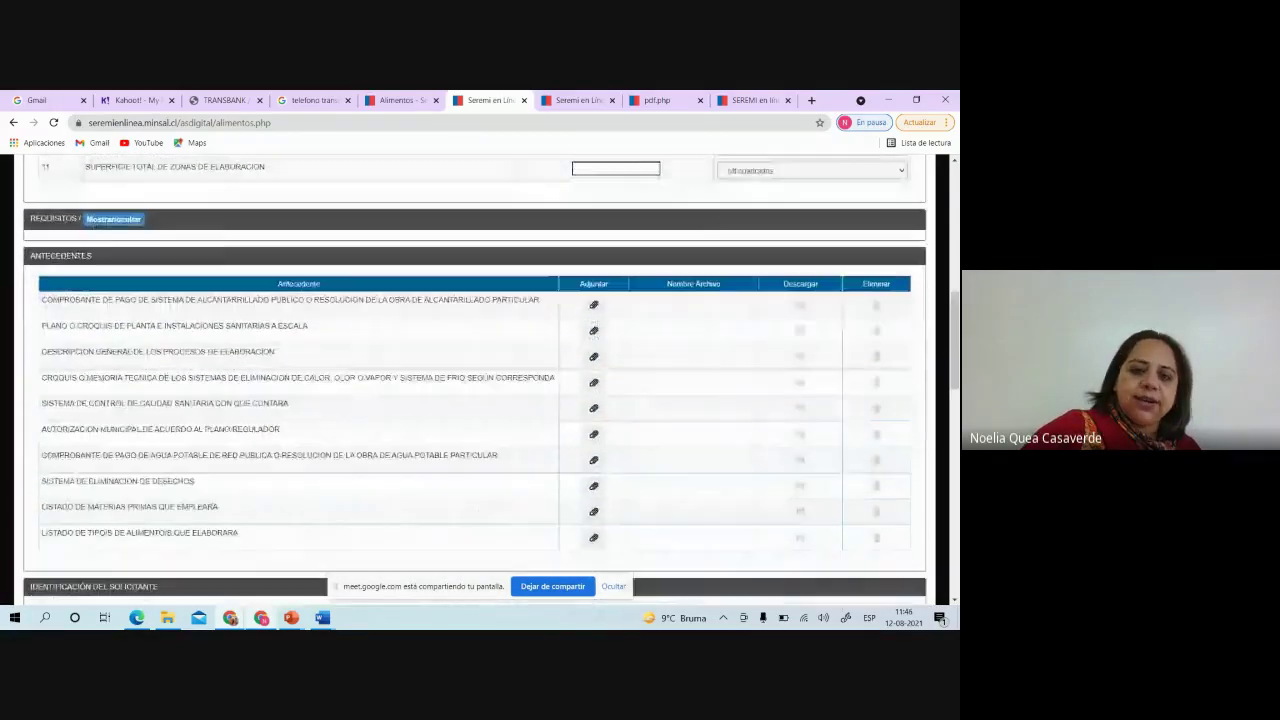
{"action": "scroll", "coordinate": [475, 380], "scroll_direction": "up", "scroll_amount": 4}
{"action": "scroll", "coordinate": [475, 380], "scroll_direction": "up", "scroll_amount": 3}
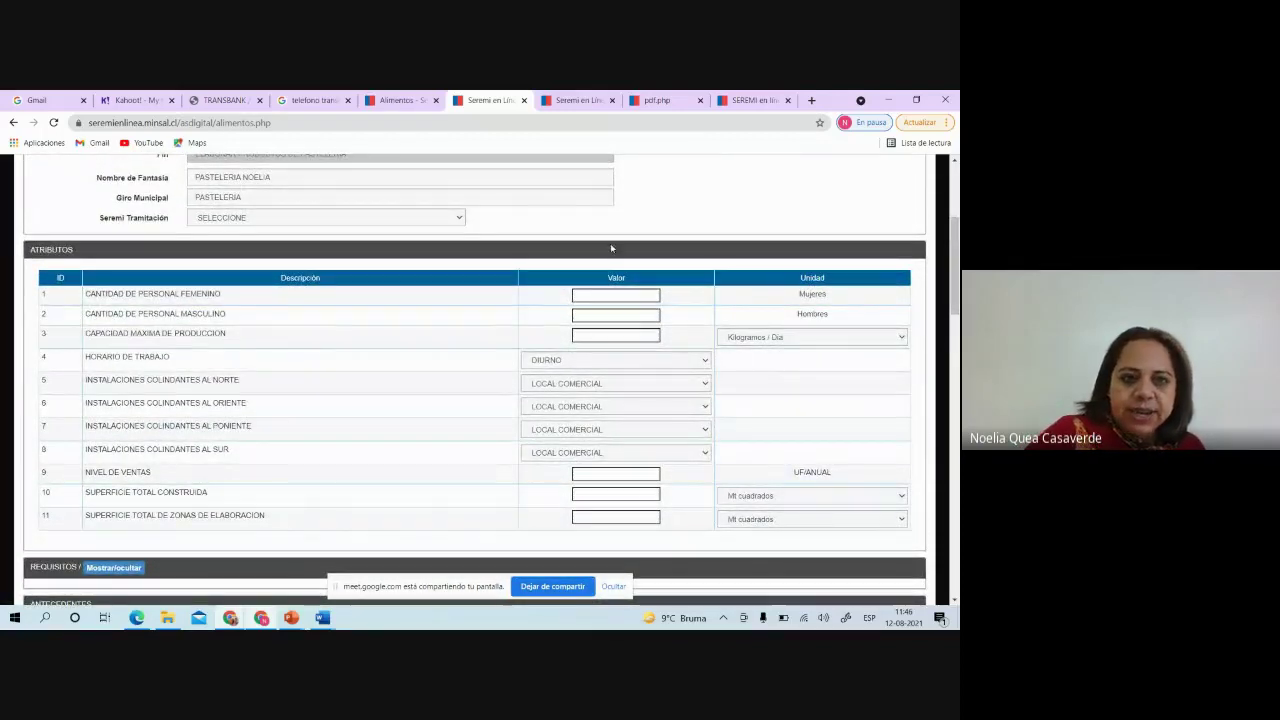
{"action": "left_click", "coordinate": [605, 296]}
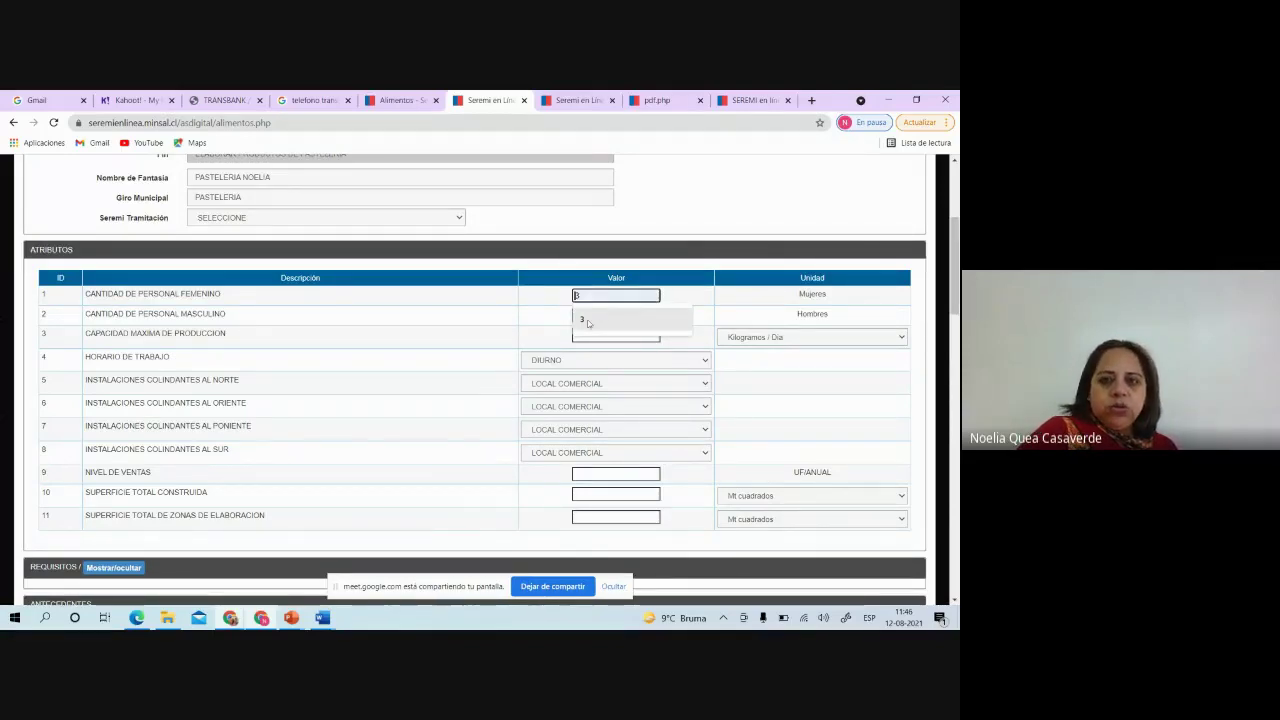
{"action": "left_click", "coordinate": [587, 320]}
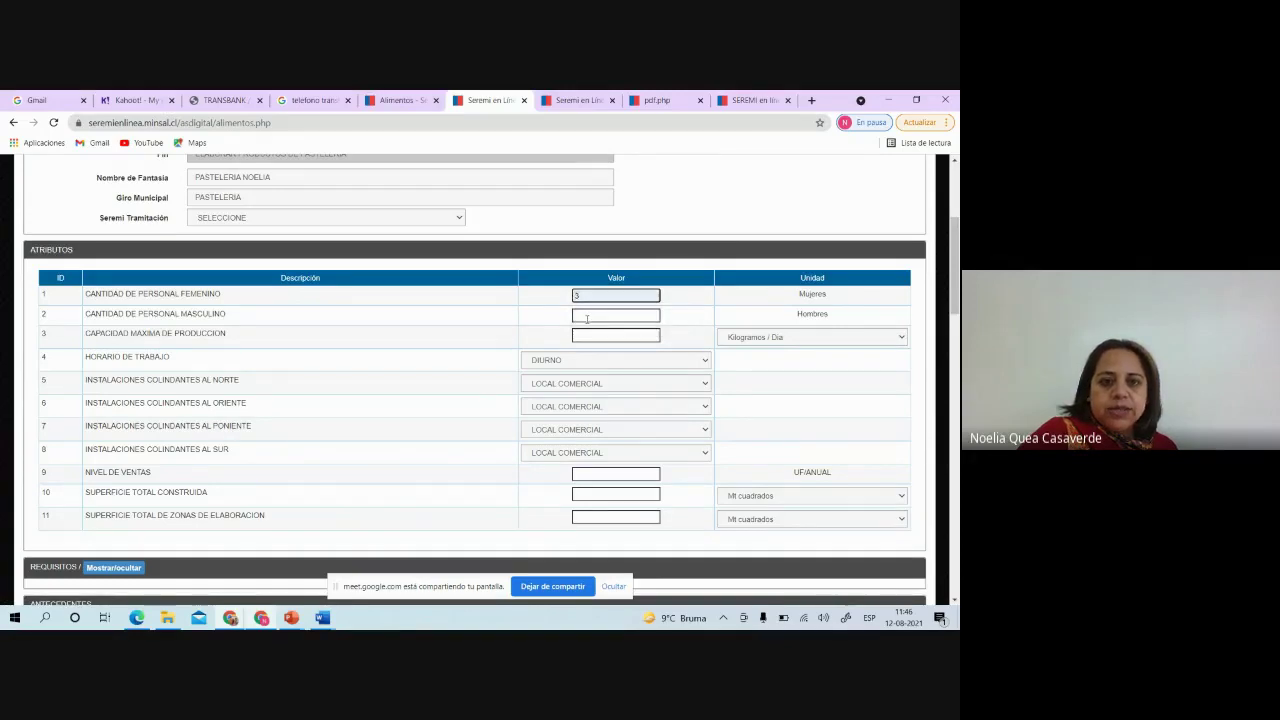
{"action": "left_click", "coordinate": [587, 318]}
{"action": "left_click", "coordinate": [591, 350]}
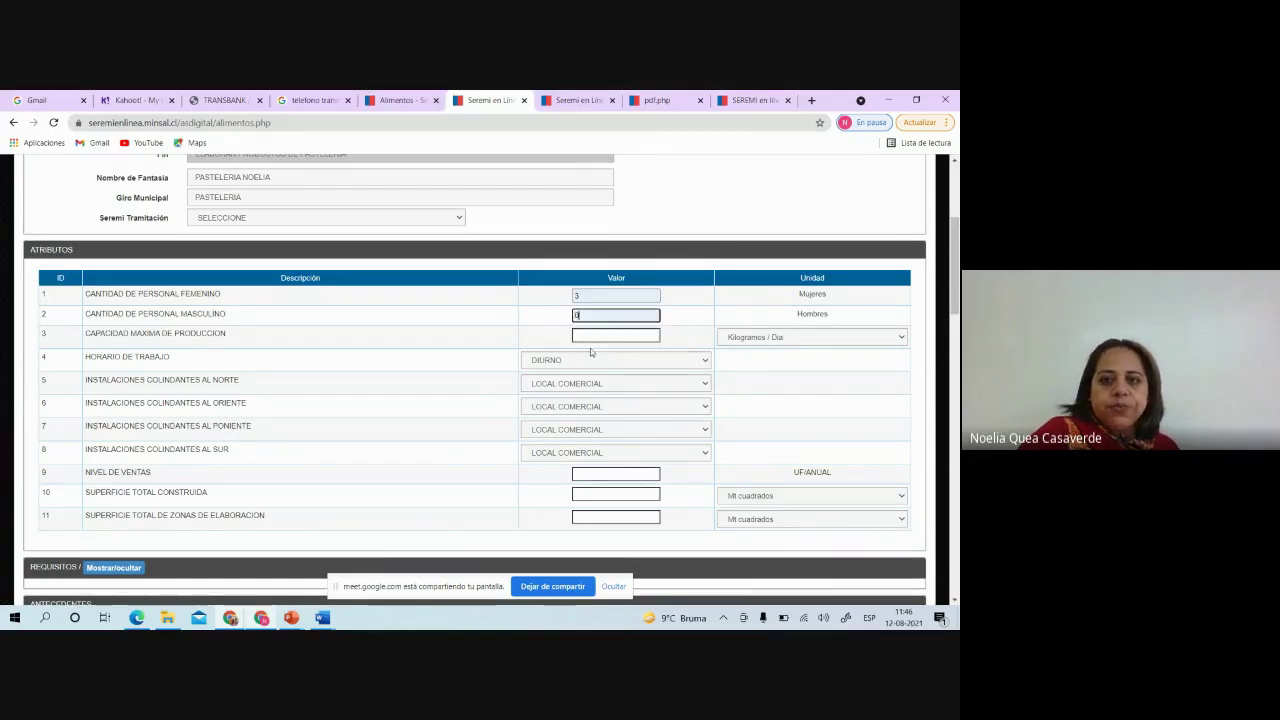
Step: Set the maximum production capacity to 3 Unidades / Dia and the work schedule to DIURNO
{"action": "left_click", "coordinate": [619, 335]}
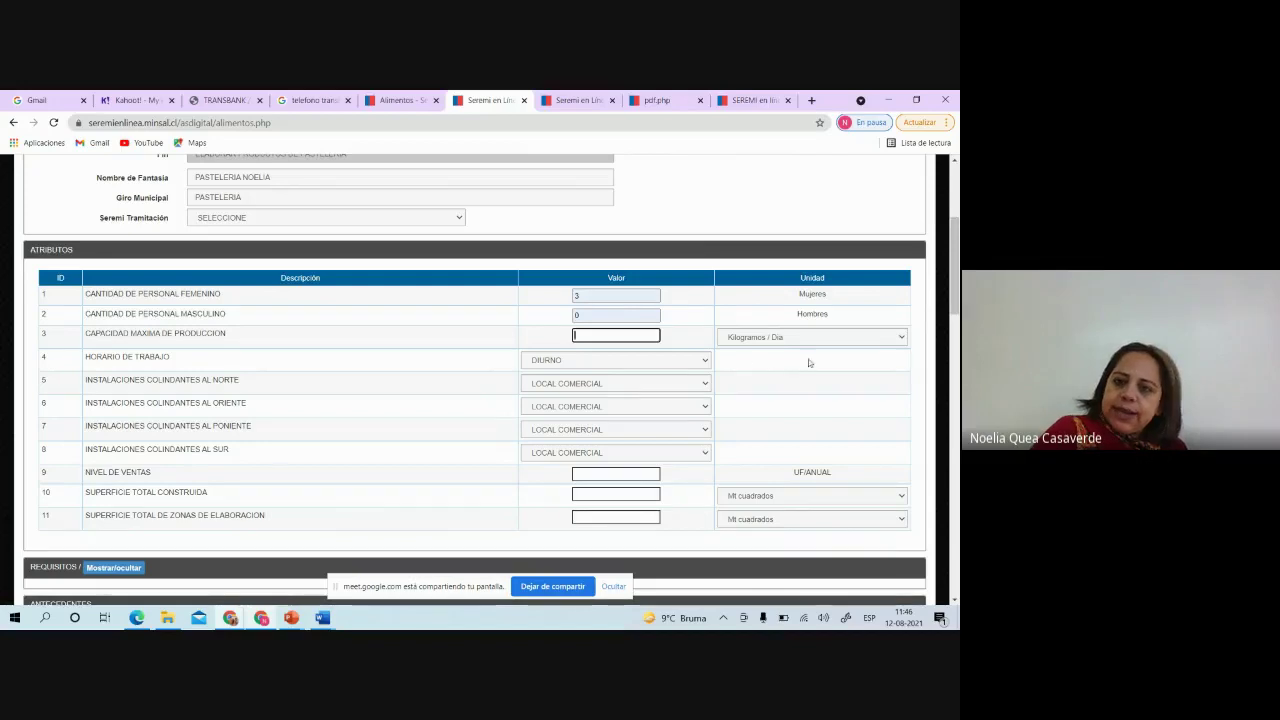
{"action": "left_click", "coordinate": [903, 339]}
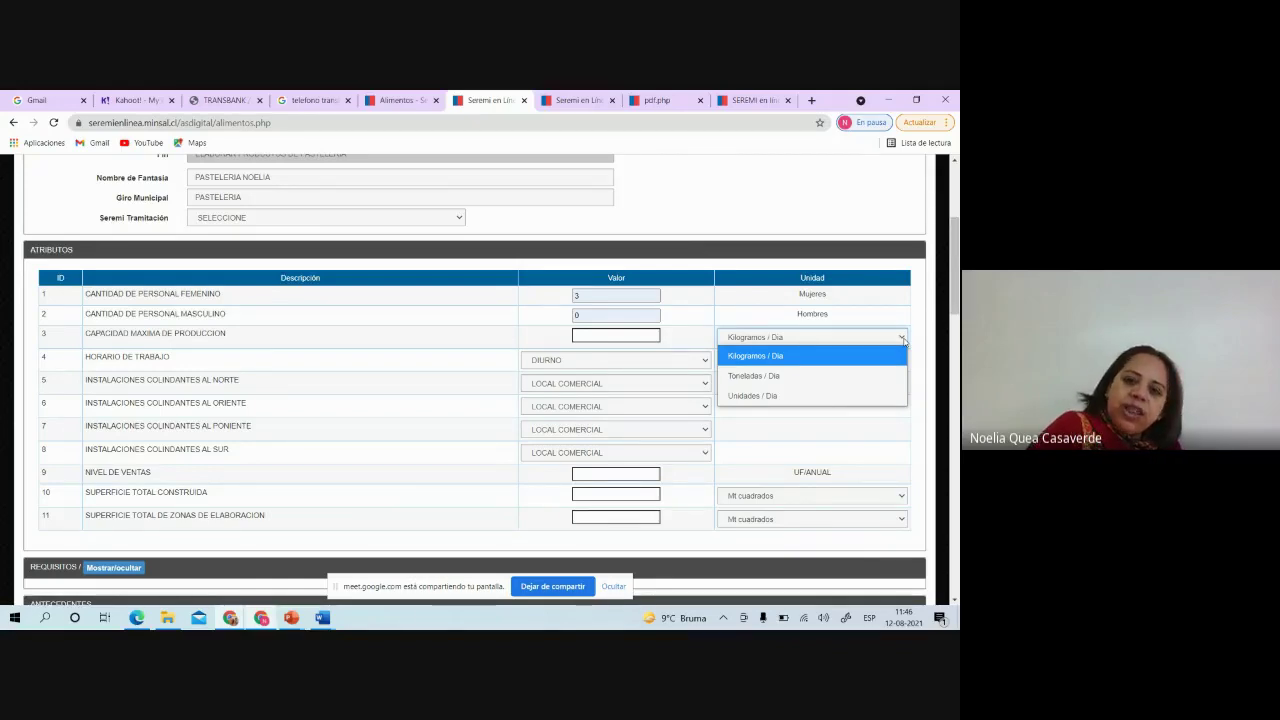
{"action": "left_click", "coordinate": [783, 397]}
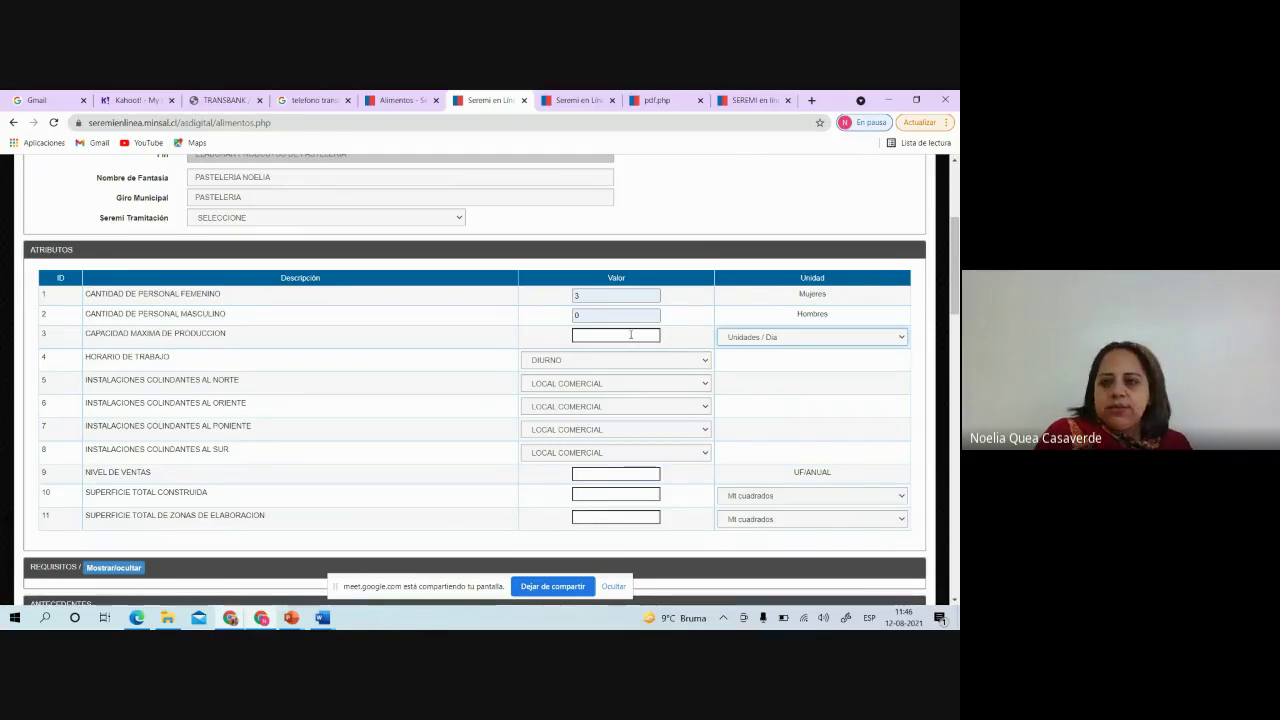
{"action": "left_click", "coordinate": [631, 335]}
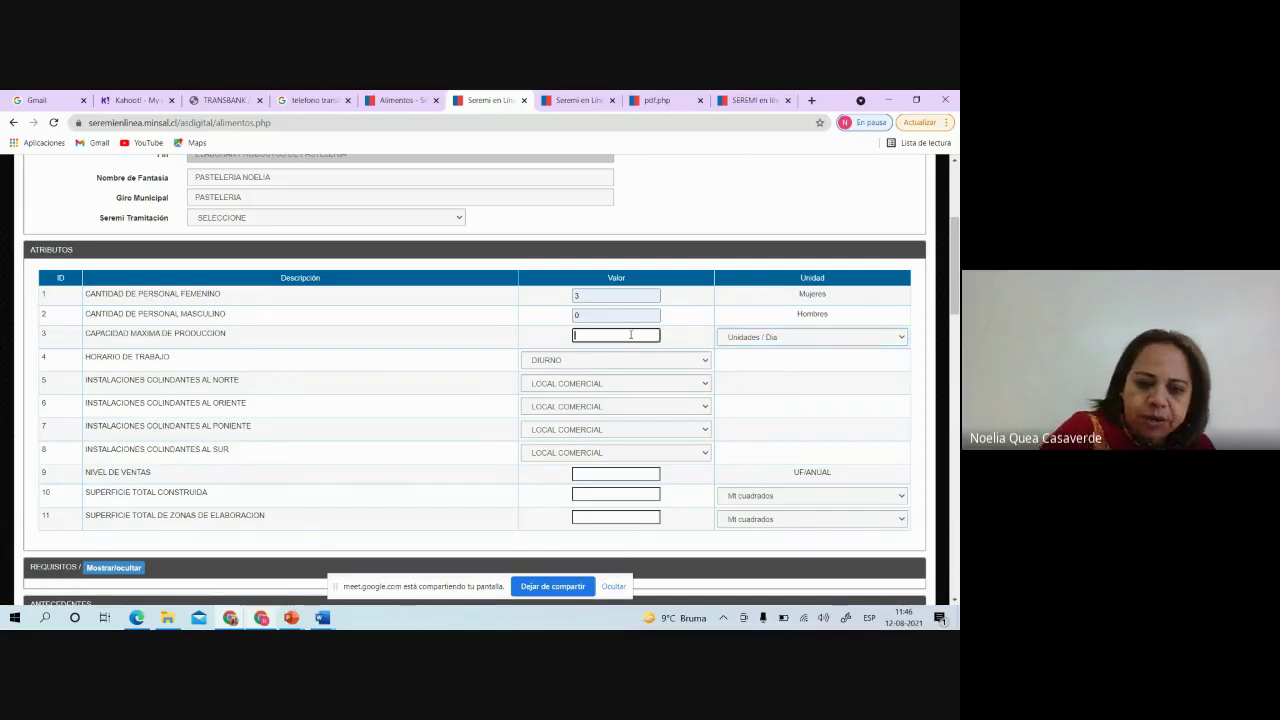
{"action": "type", "text": "3"}
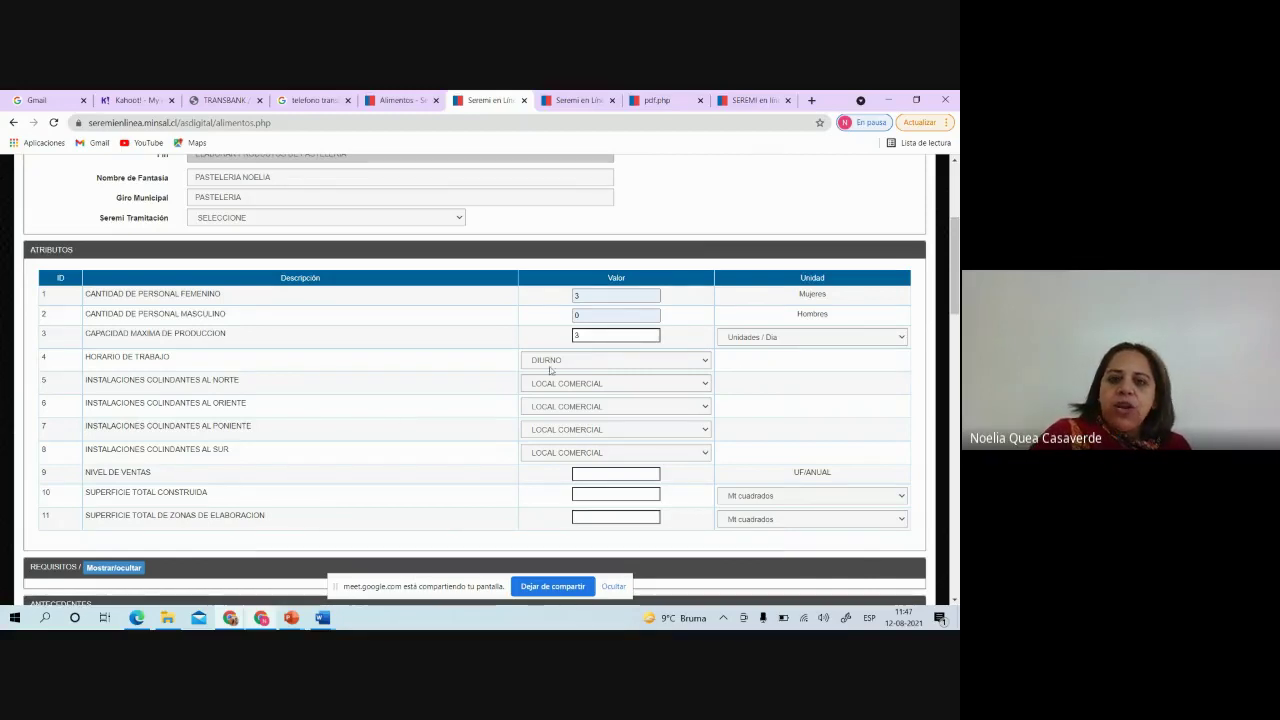
{"action": "left_click", "coordinate": [703, 362]}
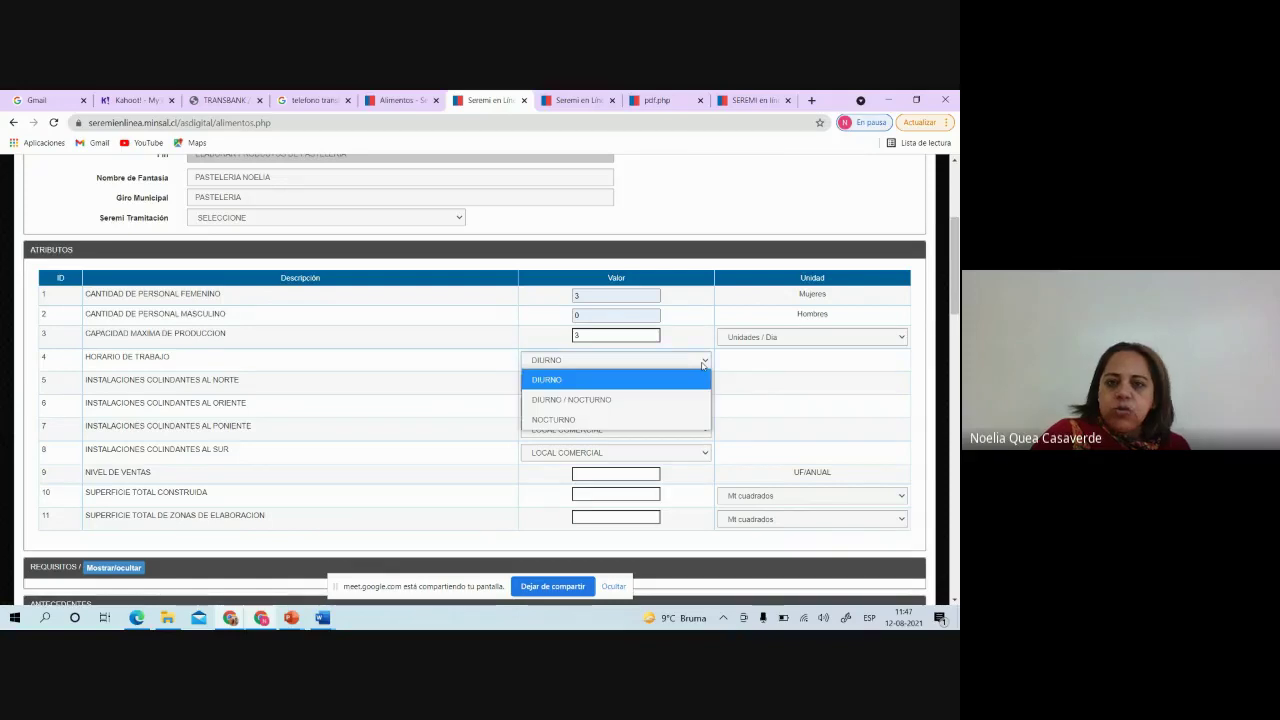
{"action": "left_click", "coordinate": [632, 382]}
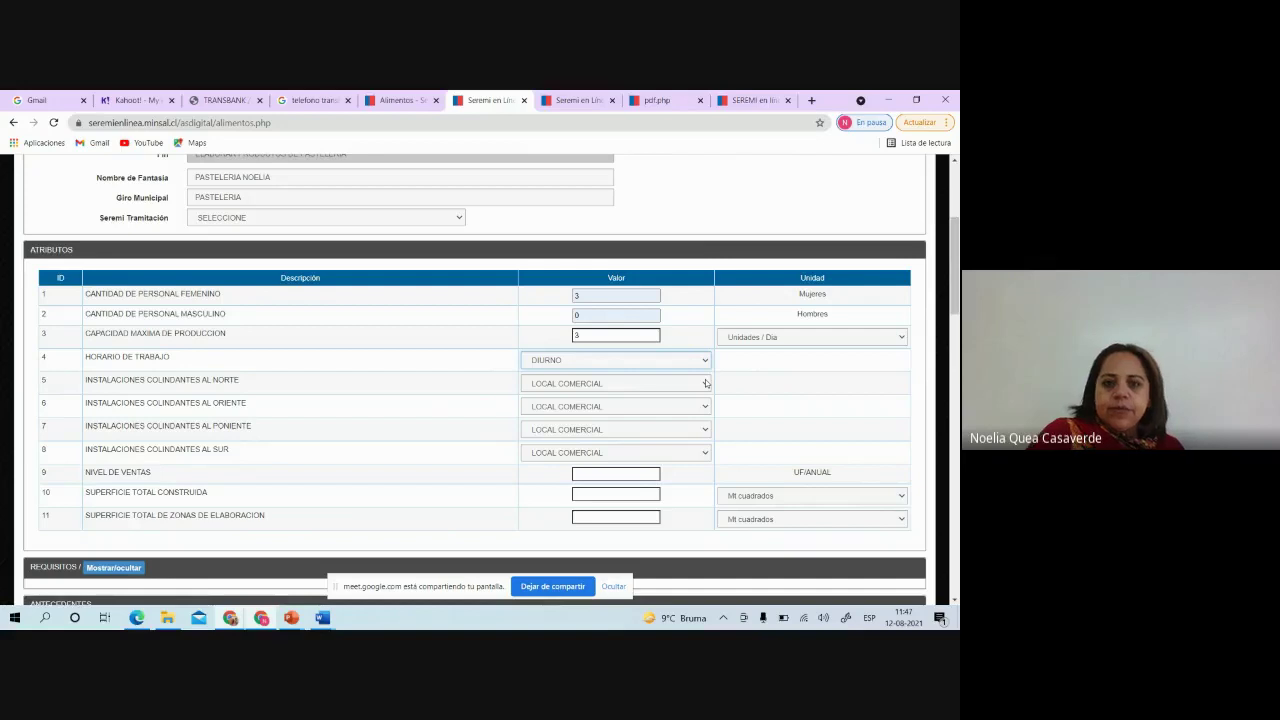
Step: Set the adjoining installations to VIVIENDA for north, east and west, and to CALLE for south
{"action": "left_click", "coordinate": [706, 383]}
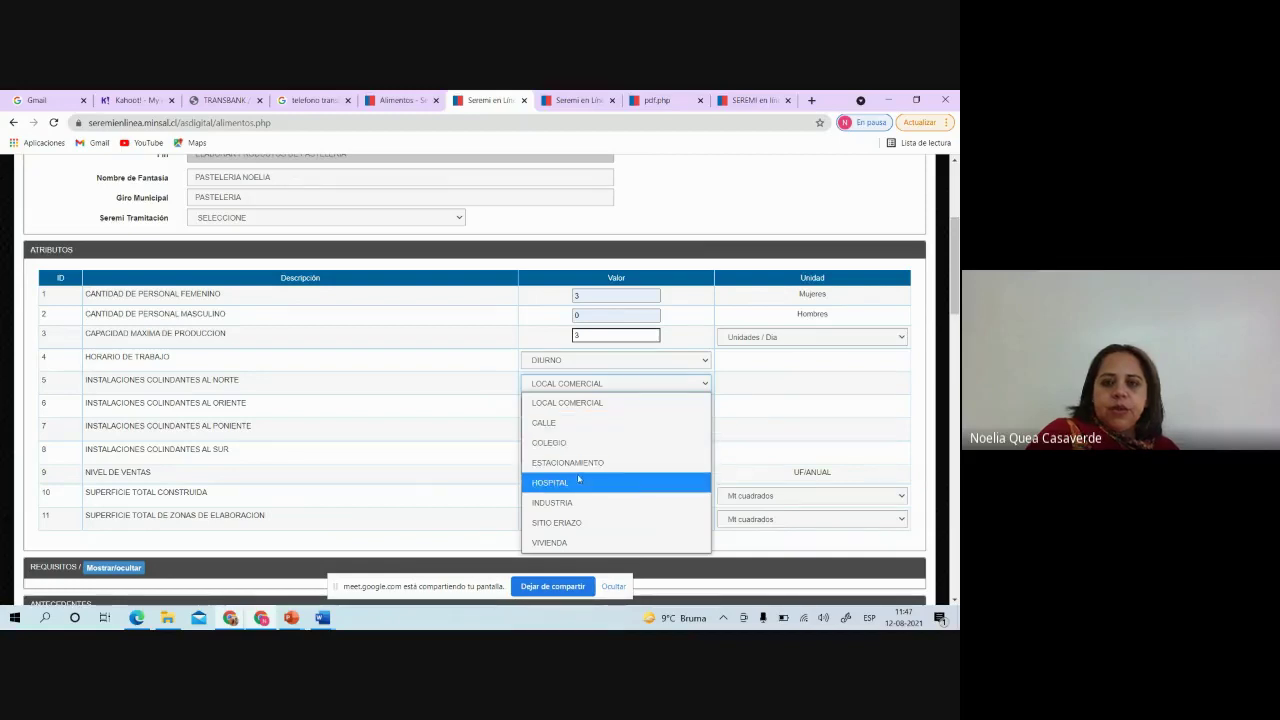
{"action": "left_click", "coordinate": [577, 542]}
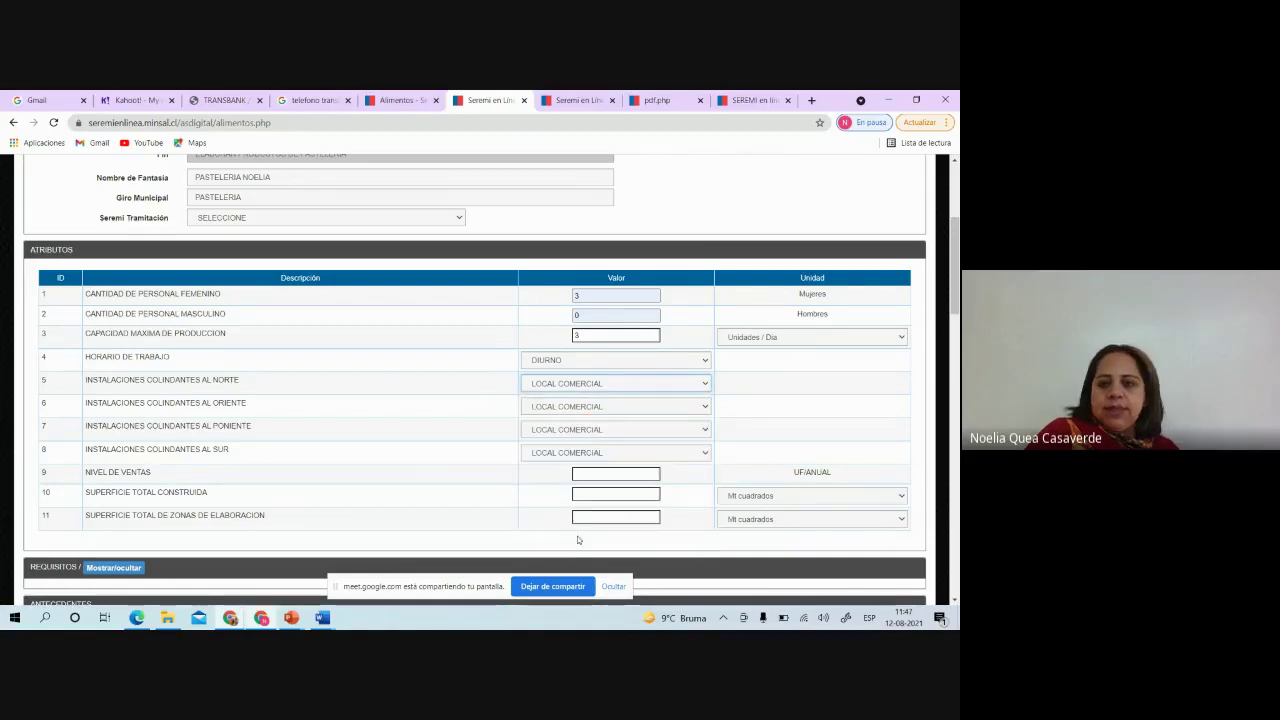
{"action": "left_click", "coordinate": [698, 408]}
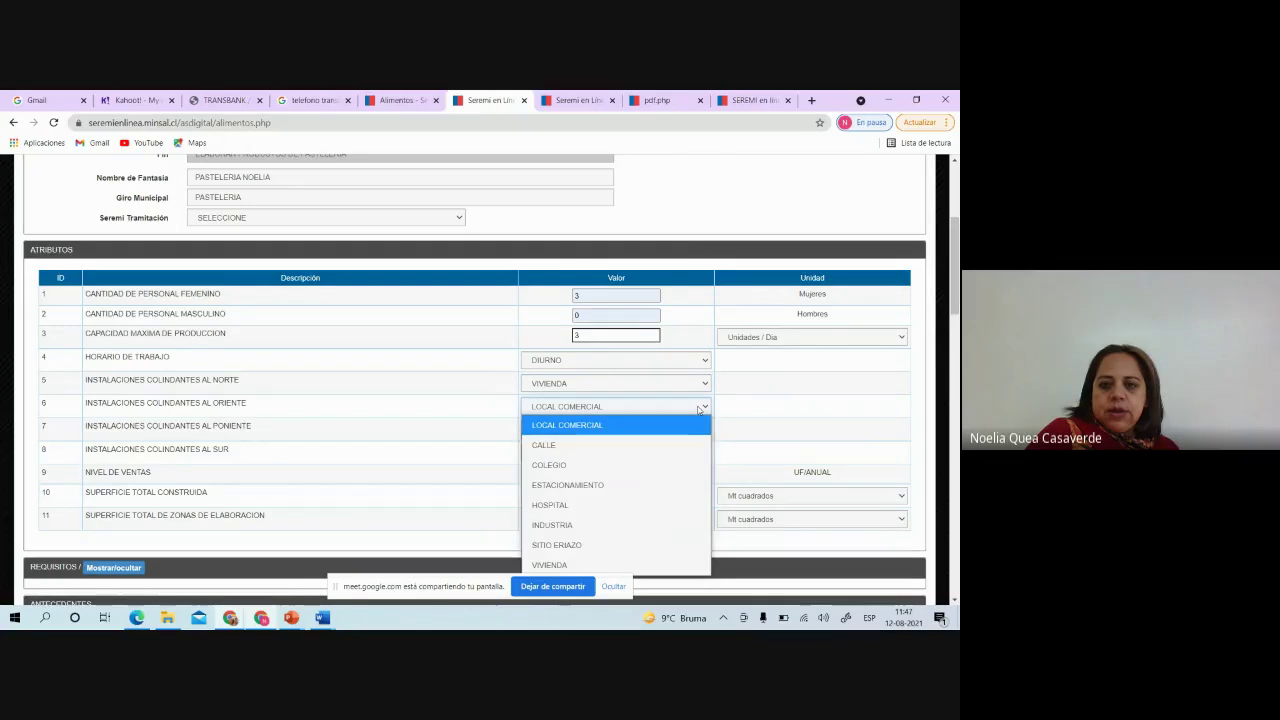
{"action": "left_click", "coordinate": [648, 563]}
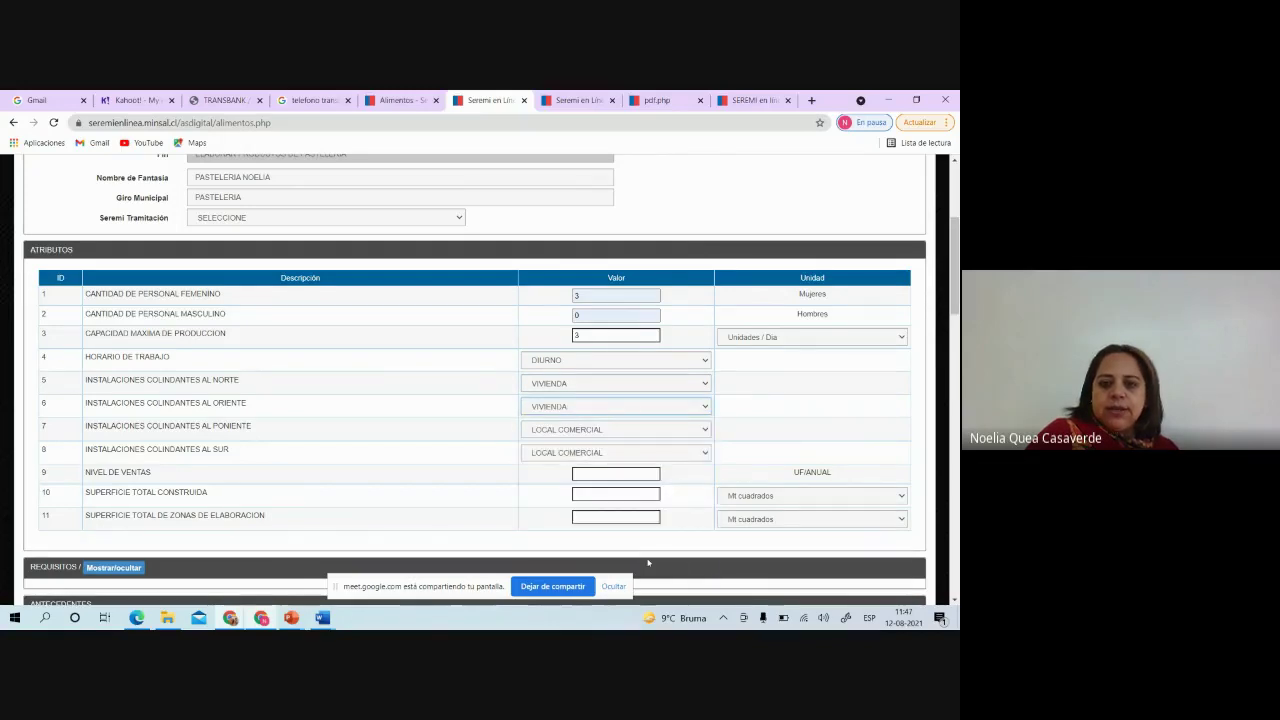
{"action": "left_click", "coordinate": [702, 430]}
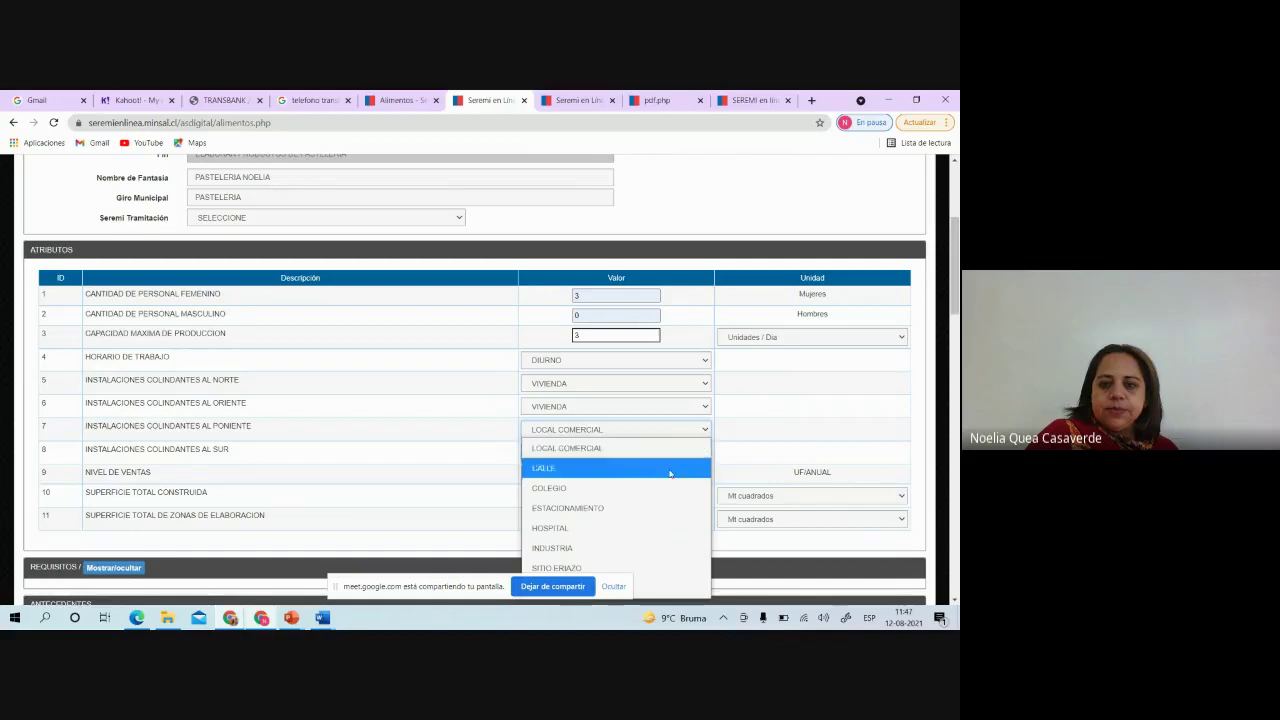
{"action": "left_click", "coordinate": [644, 584]}
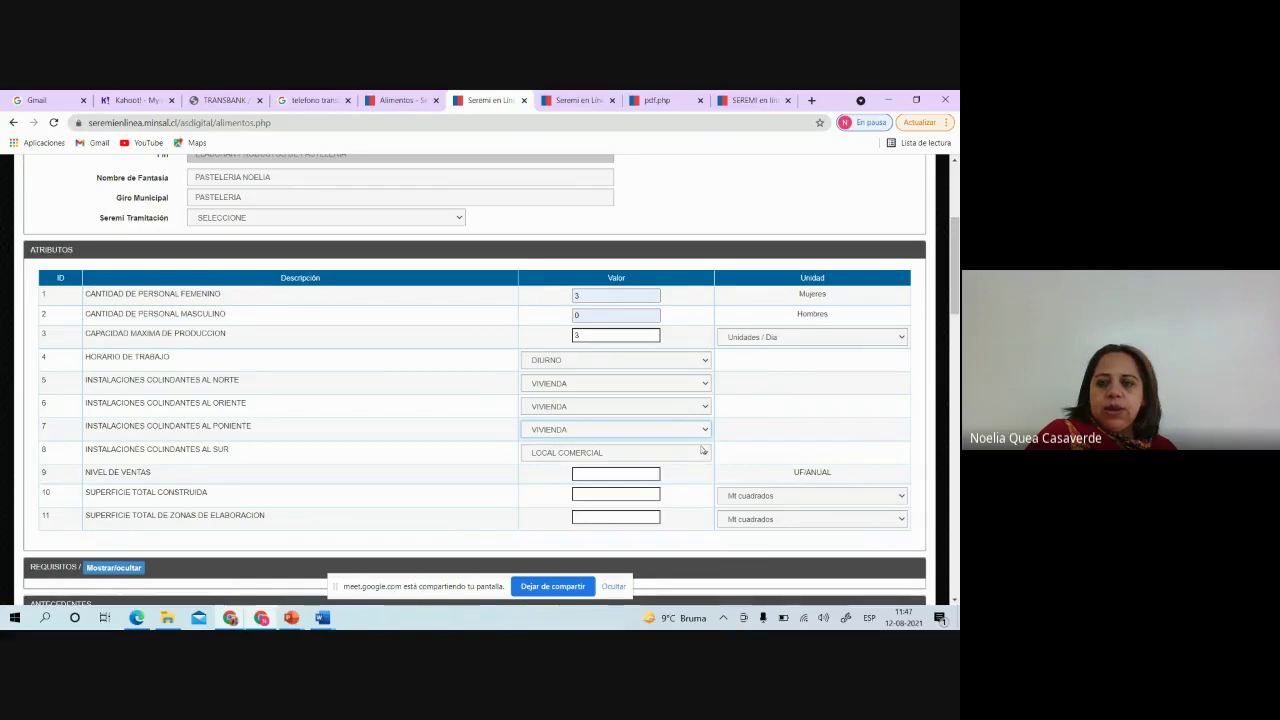
{"action": "left_click", "coordinate": [703, 453]}
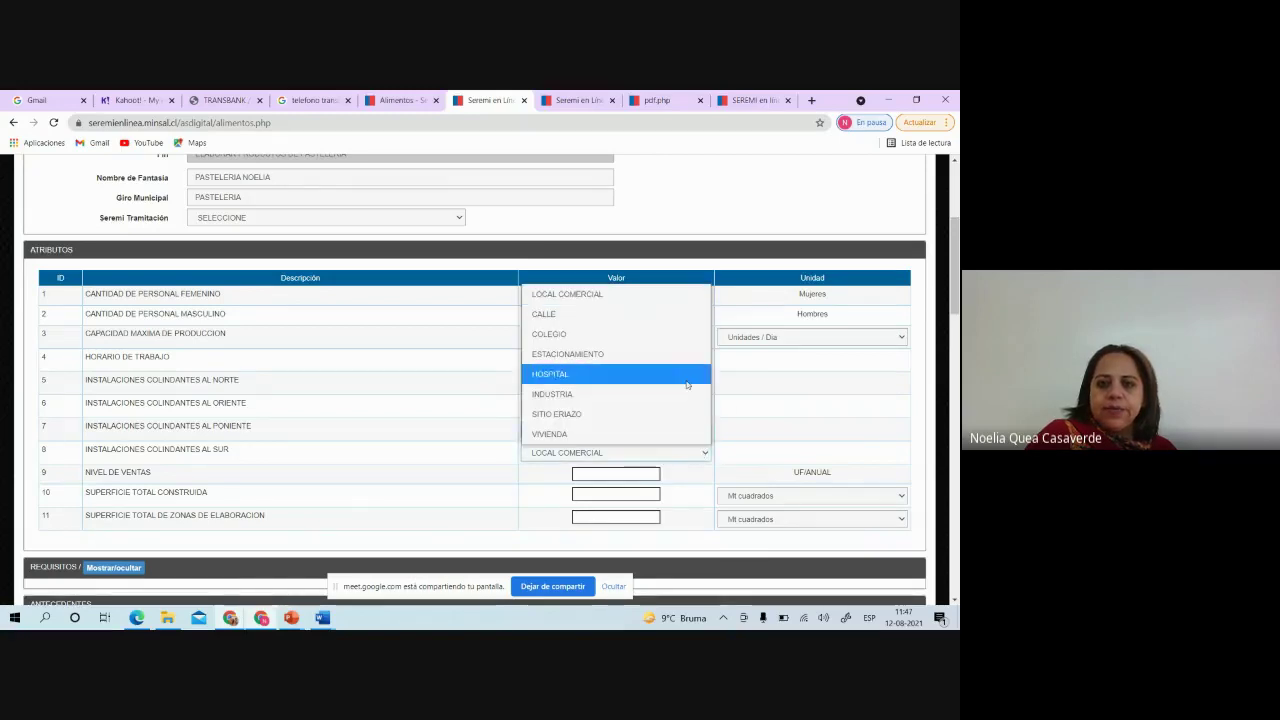
{"action": "left_click", "coordinate": [670, 313]}
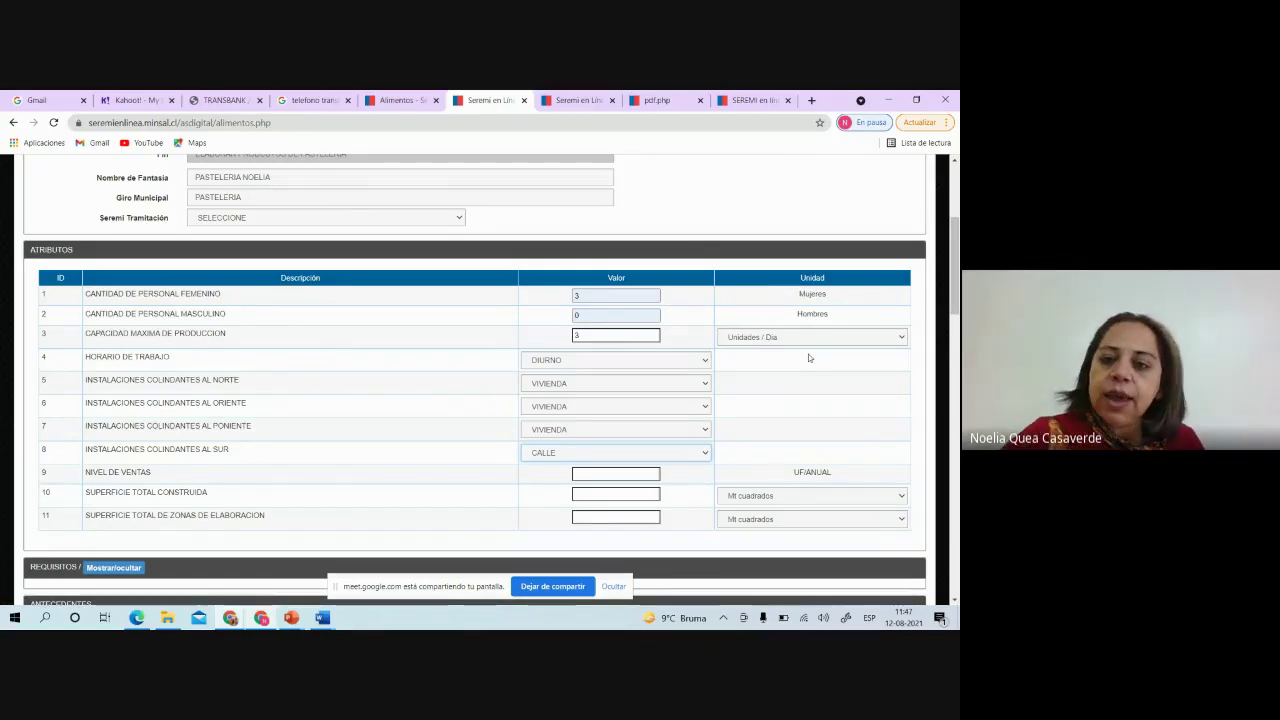
Step: Set the total built area to 100 and the total area of the food preparation zones to 20 Mt cuadrados
{"action": "scroll", "coordinate": [809, 357], "scroll_direction": "down", "scroll_amount": 1}
{"action": "scroll", "coordinate": [491, 380], "scroll_direction": "down", "scroll_amount": 1}
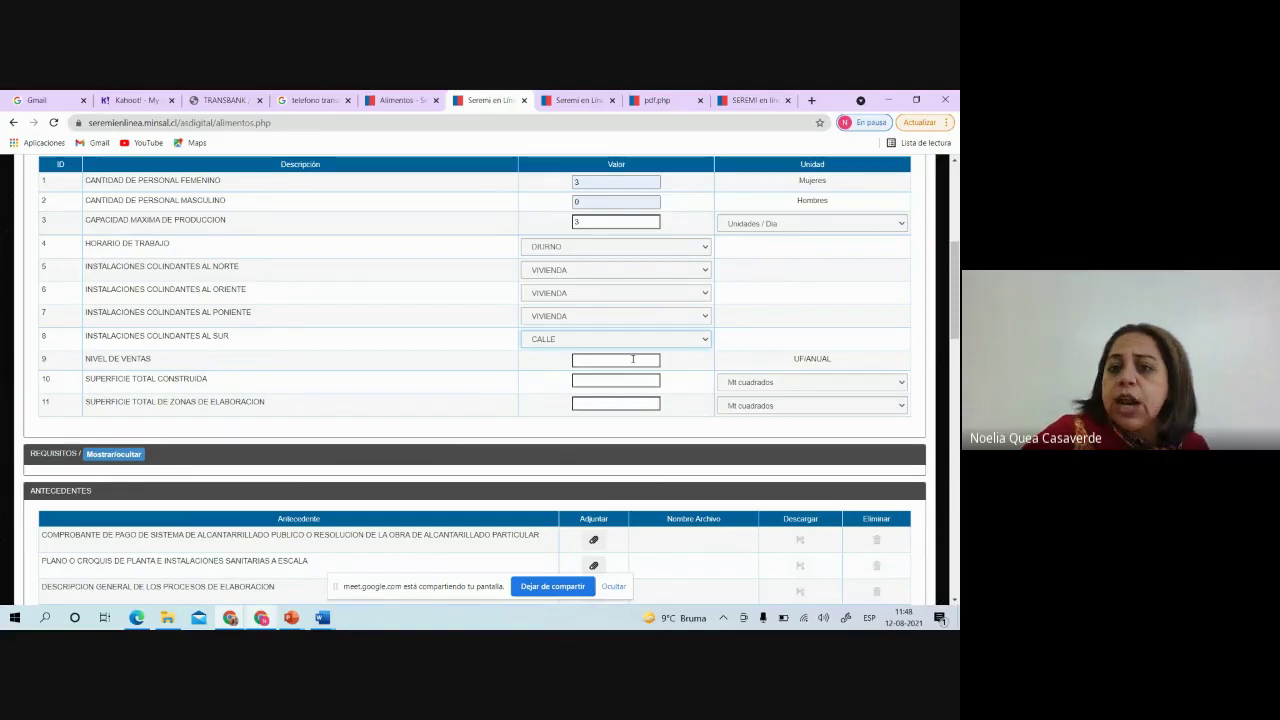
{"action": "left_click", "coordinate": [632, 359]}
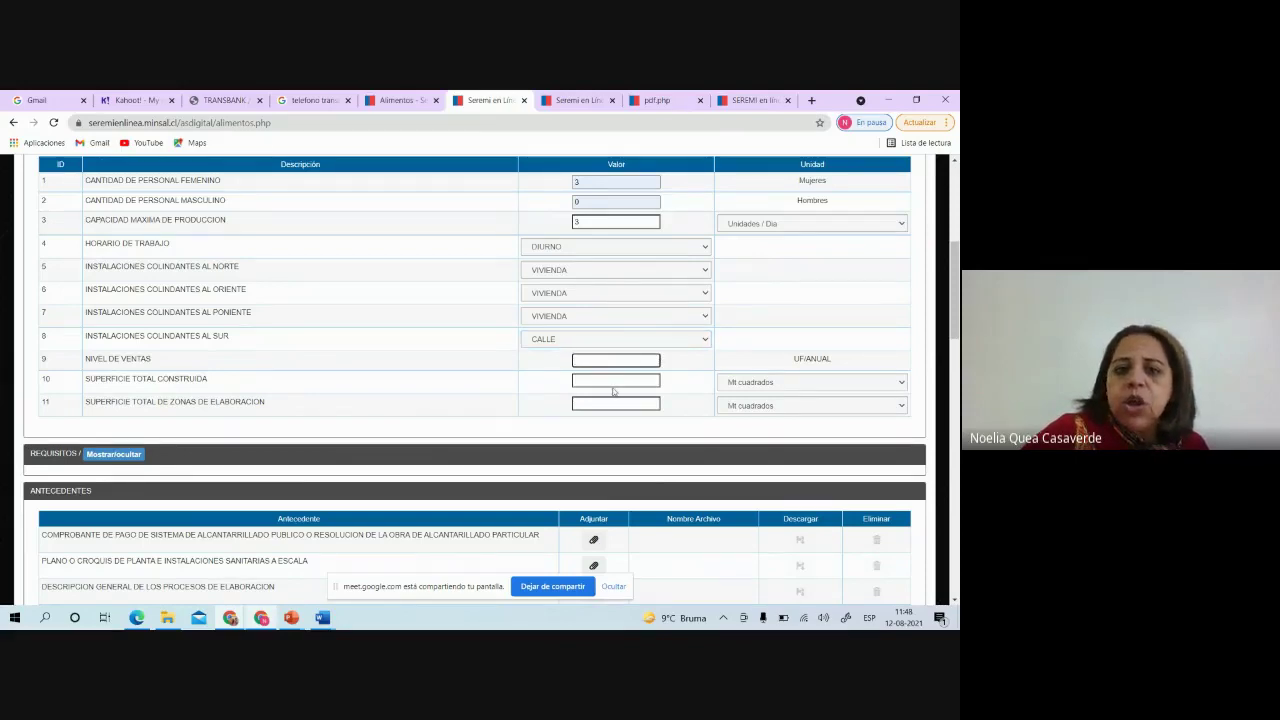
{"action": "left_click", "coordinate": [613, 381]}
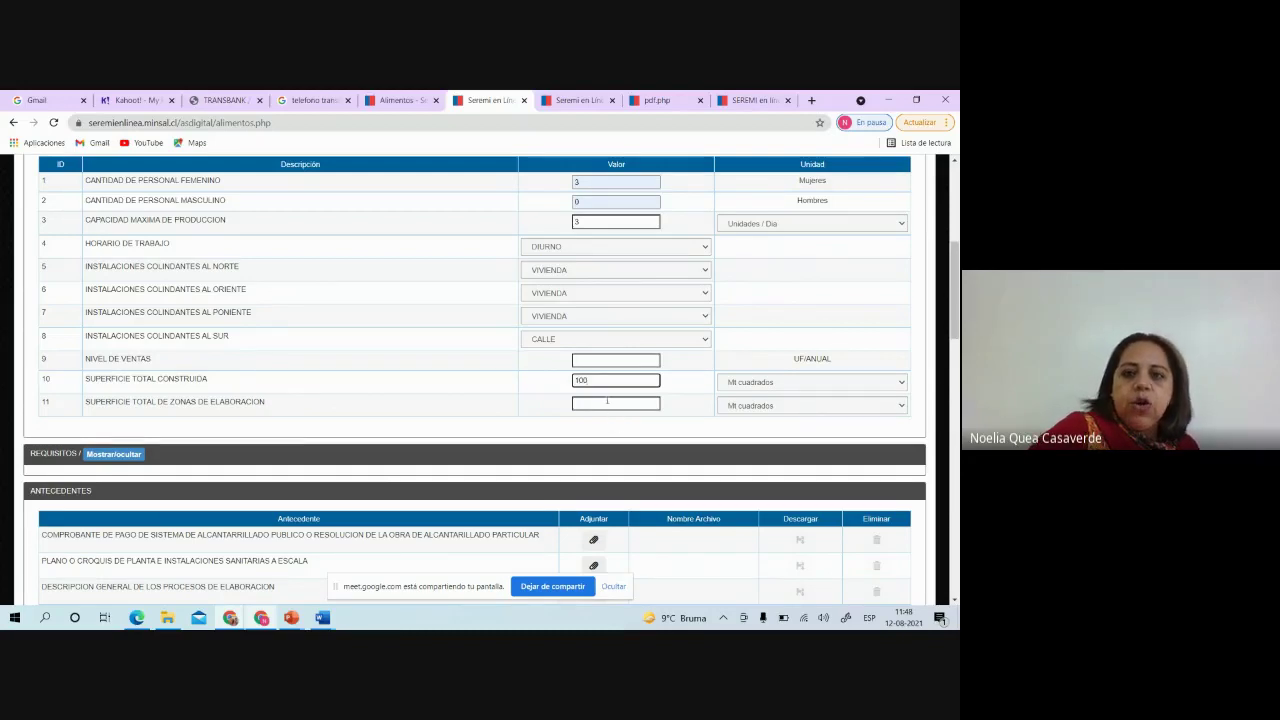
{"action": "left_click", "coordinate": [607, 402]}
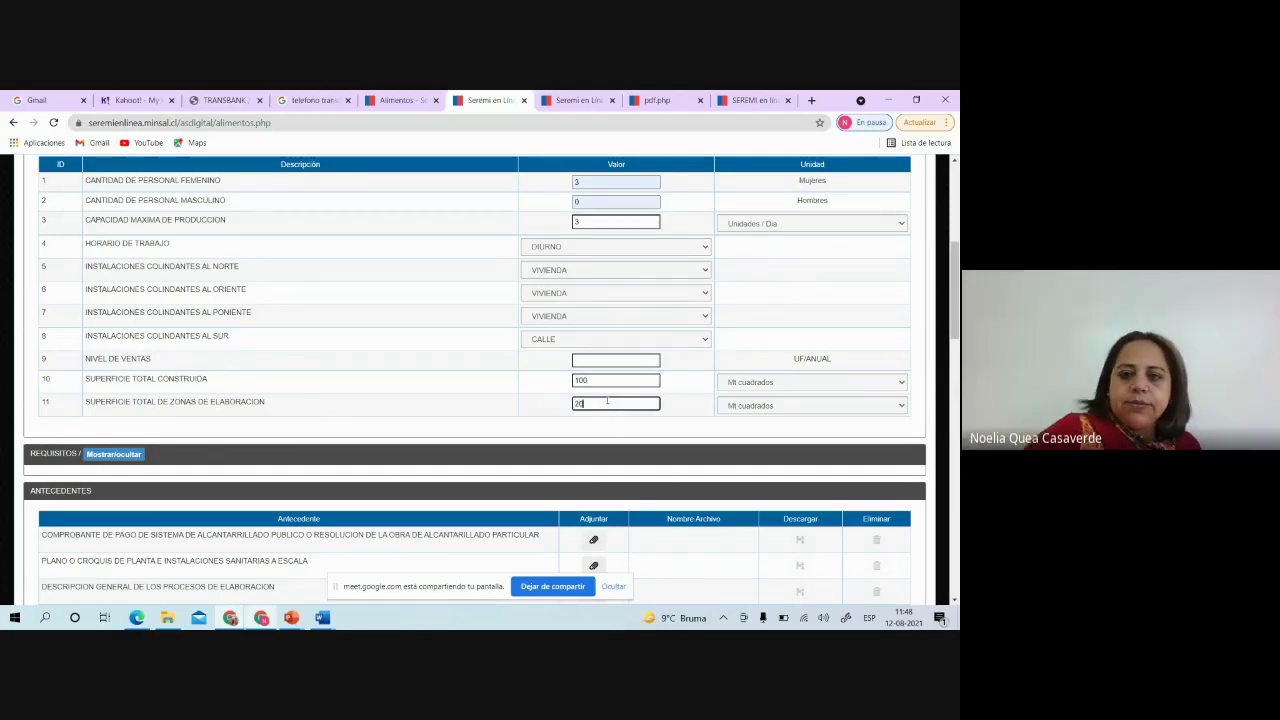
{"action": "scroll", "coordinate": [607, 400], "scroll_direction": "down", "scroll_amount": 2}
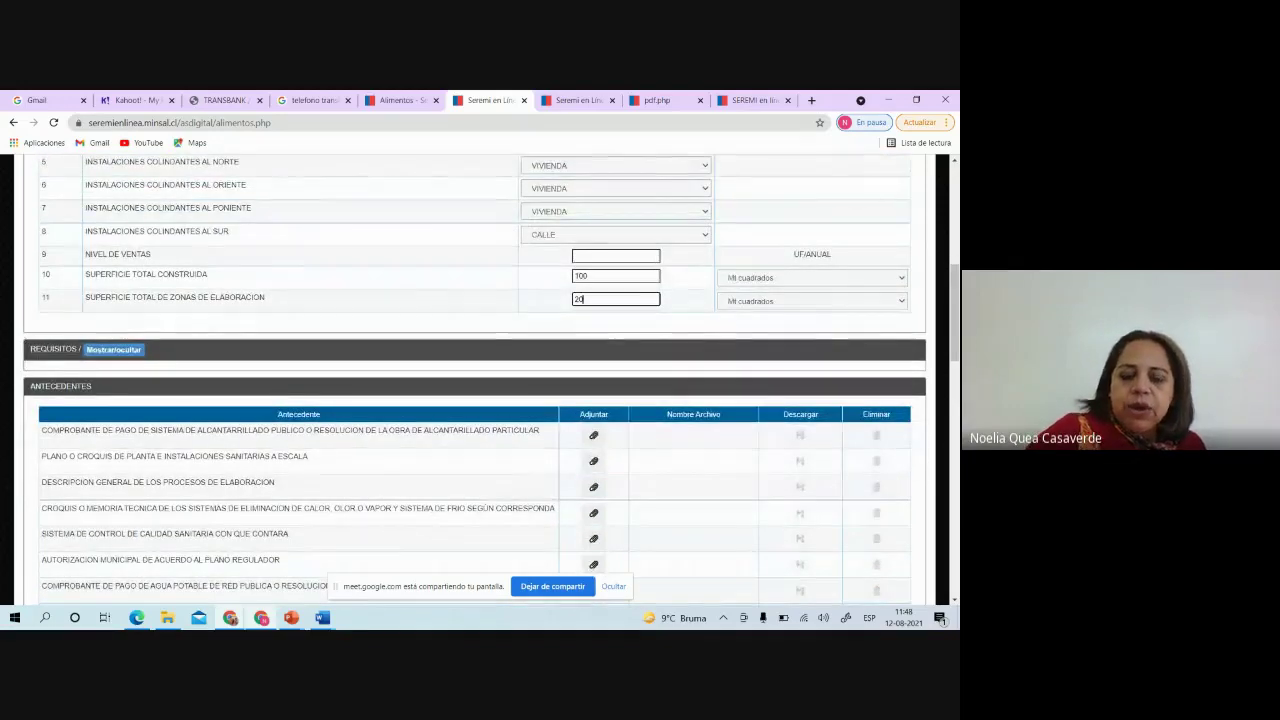
{"action": "left_click", "coordinate": [543, 338]}
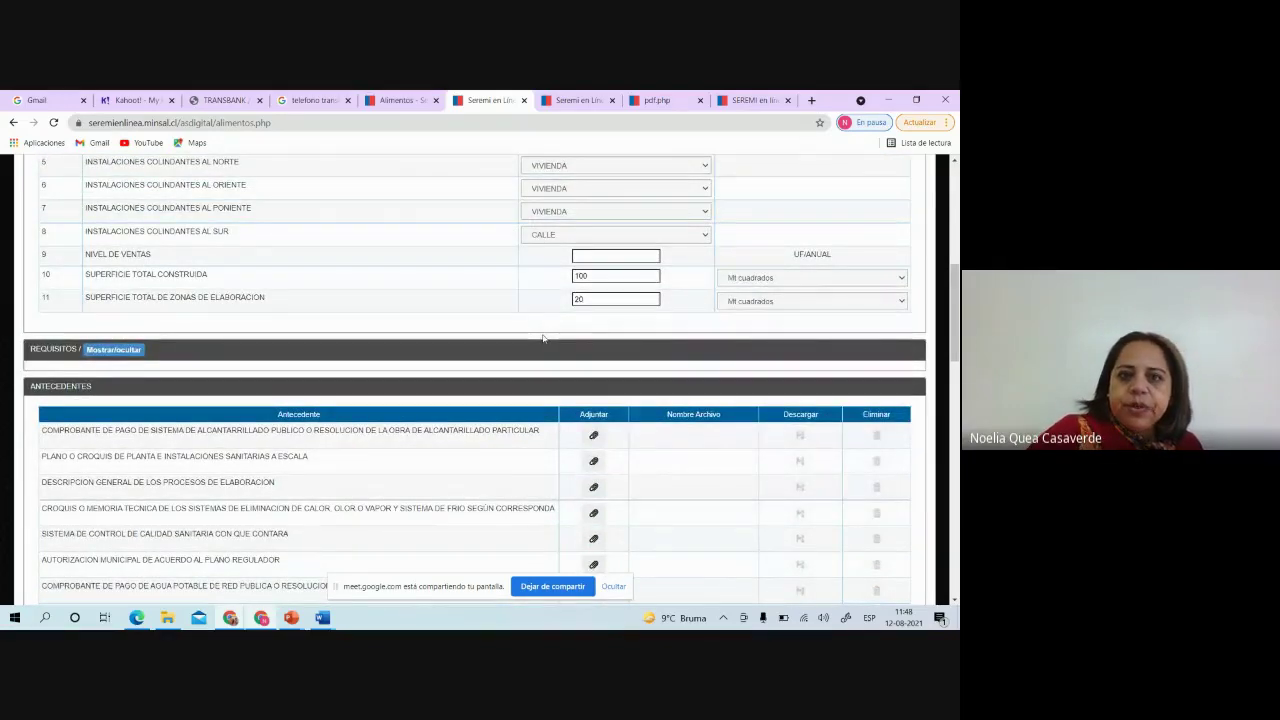
Step: Set the sales level (Nivel de Ventas) to 60 UF/anual
{"action": "scroll", "coordinate": [543, 338], "scroll_direction": "down", "scroll_amount": 1}
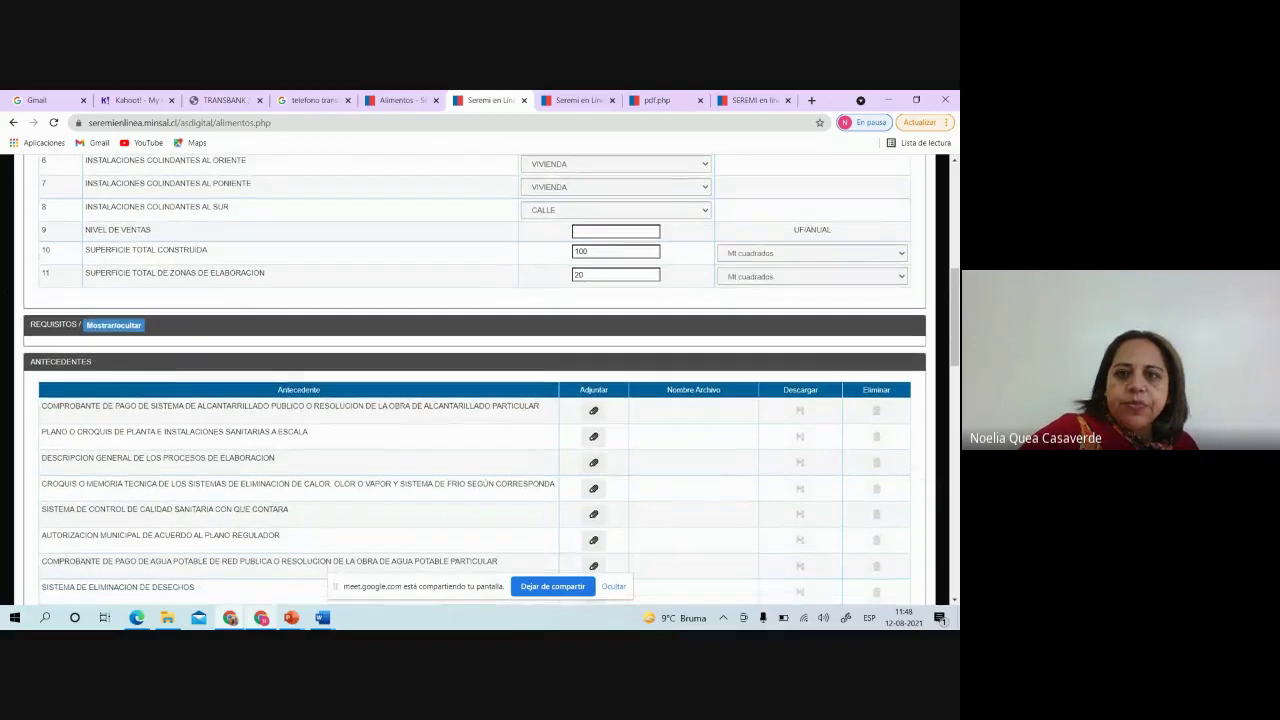
{"action": "left_click", "coordinate": [599, 232]}
{"action": "type", "text": "6"}
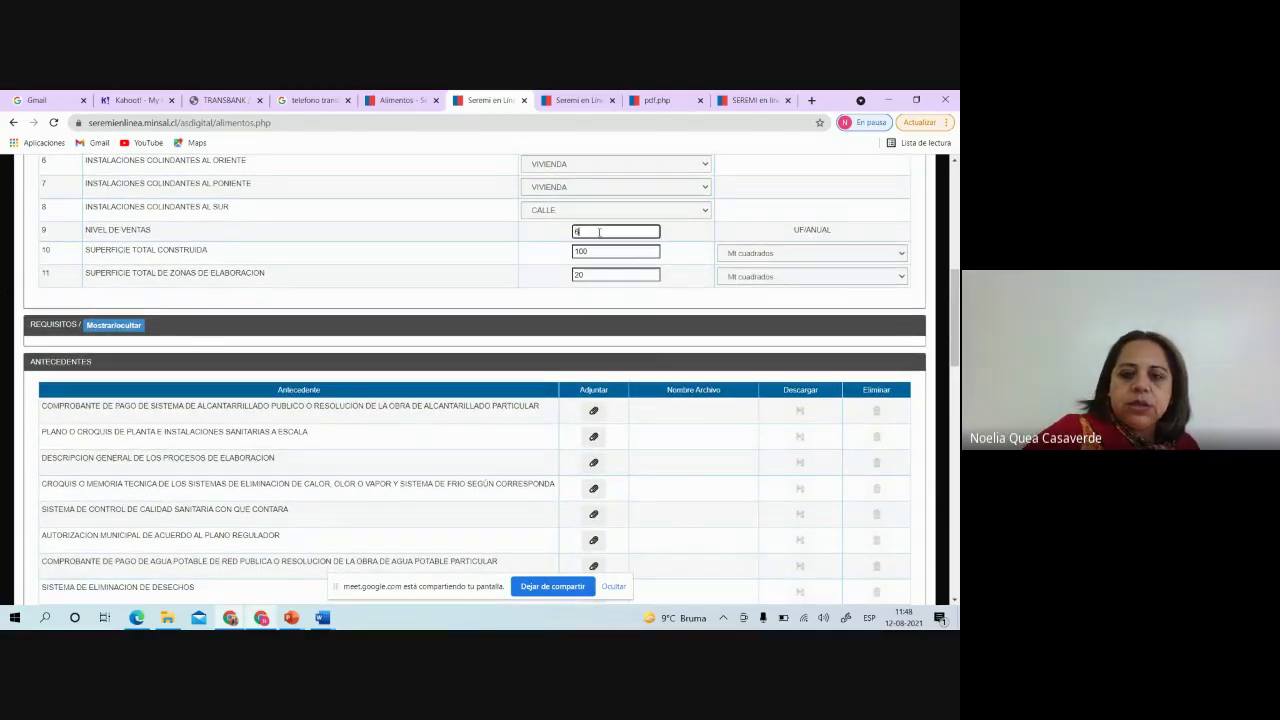
{"action": "type", "text": "0"}
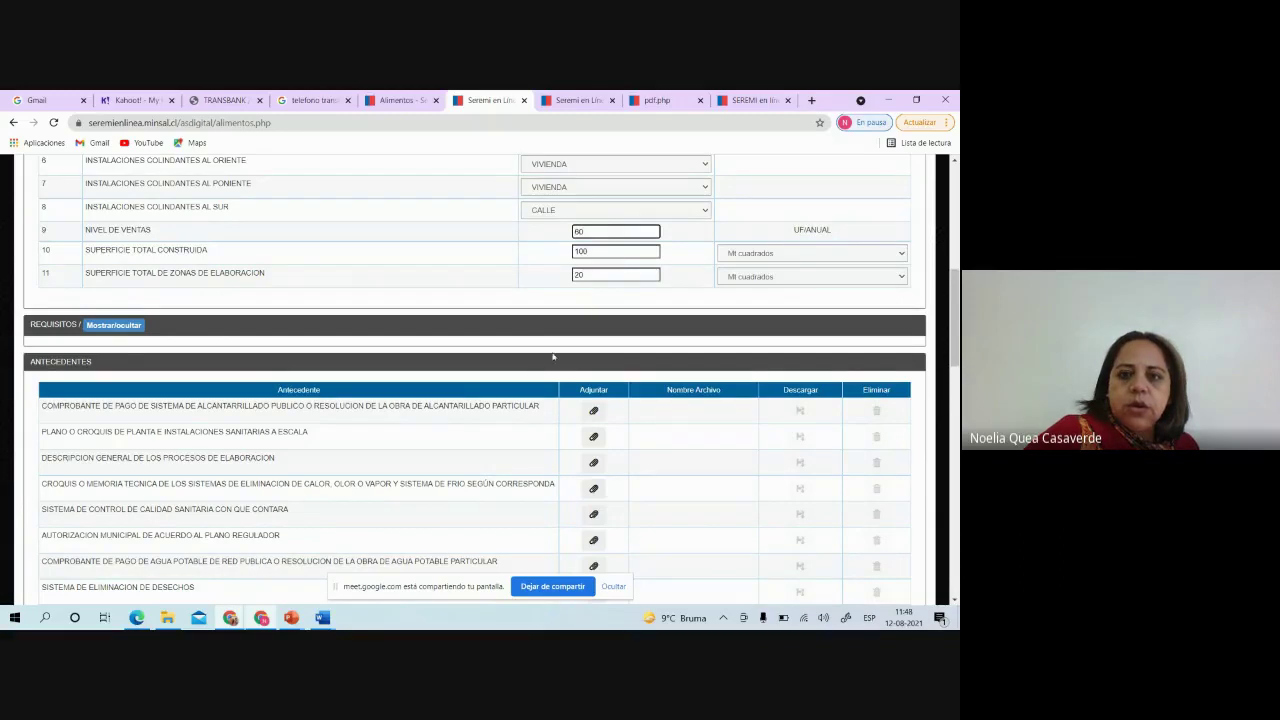
{"action": "left_click", "coordinate": [553, 356]}
Step: Review the required attachments, the applicant and legal representative details, and the sections for installation address, contact and general data
{"action": "scroll", "coordinate": [475, 380], "scroll_direction": "down", "scroll_amount": 3}
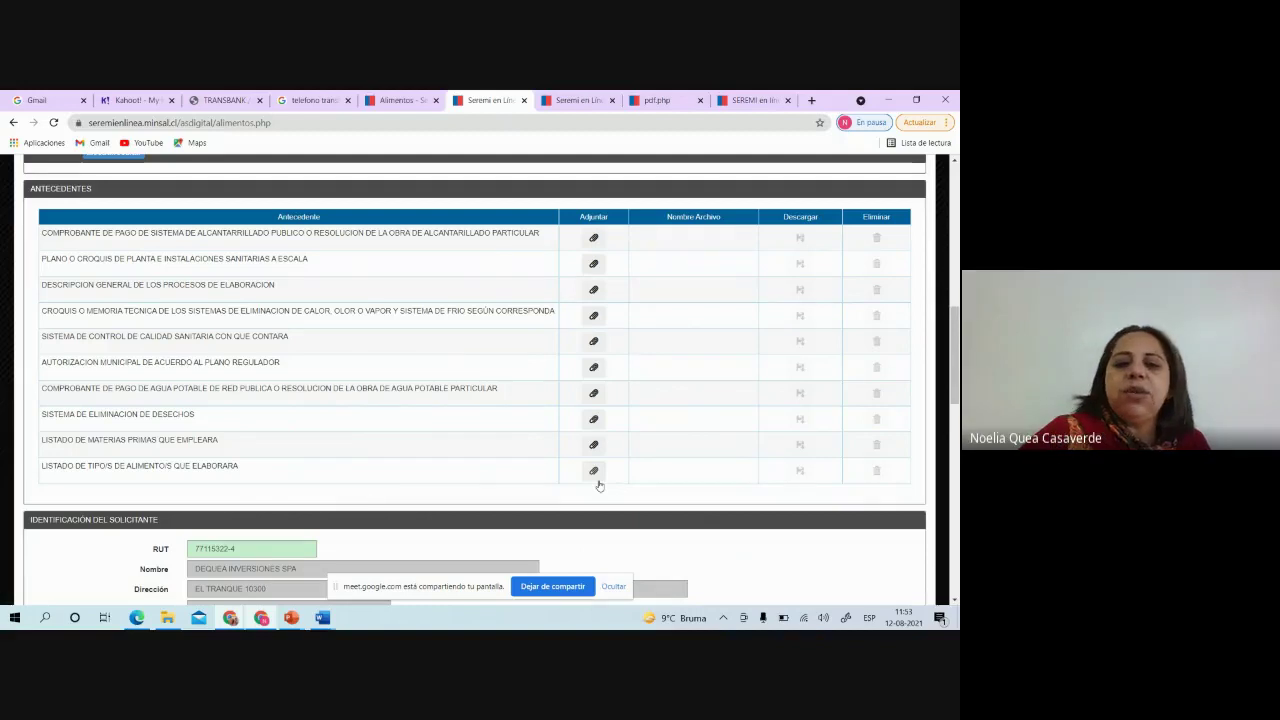
{"action": "scroll", "coordinate": [599, 485], "scroll_direction": "down", "scroll_amount": 1}
{"action": "scroll", "coordinate": [474, 380], "scroll_direction": "down", "scroll_amount": 3}
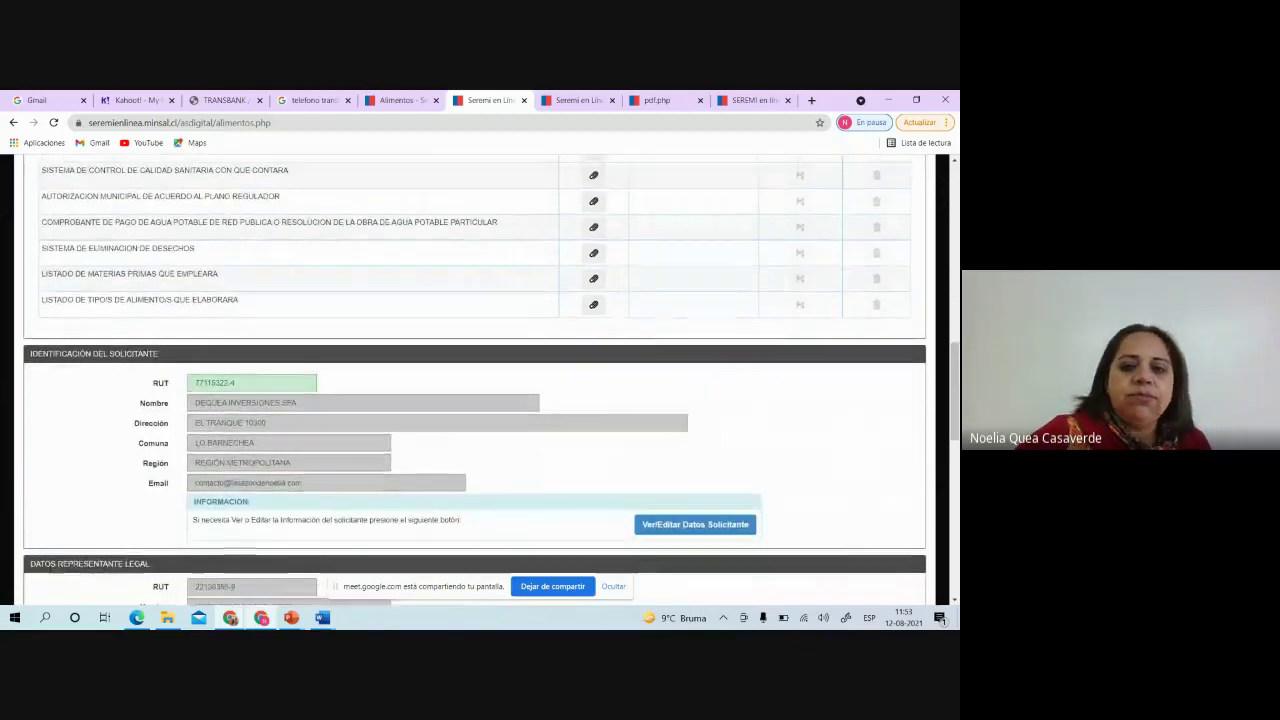
{"action": "scroll", "coordinate": [474, 380], "scroll_direction": "down", "scroll_amount": 1}
{"action": "scroll", "coordinate": [474, 380], "scroll_direction": "up", "scroll_amount": 1}
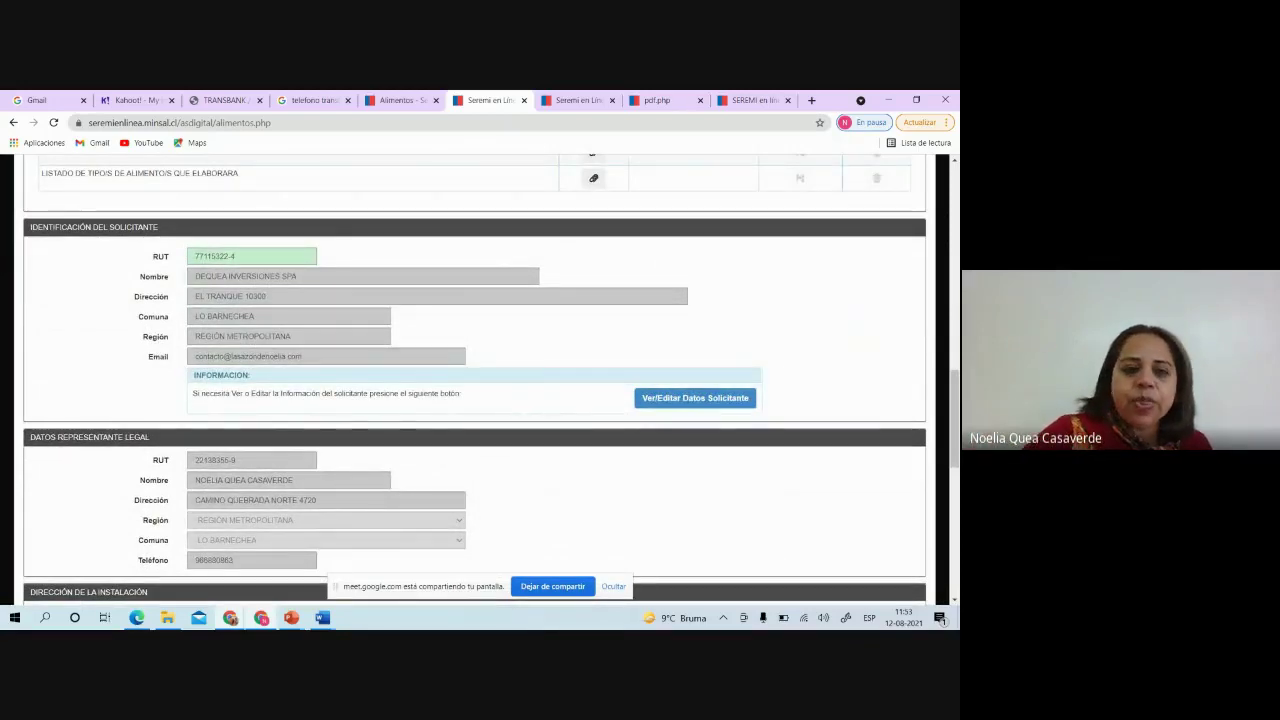
{"action": "scroll", "coordinate": [474, 380], "scroll_direction": "down", "scroll_amount": 3}
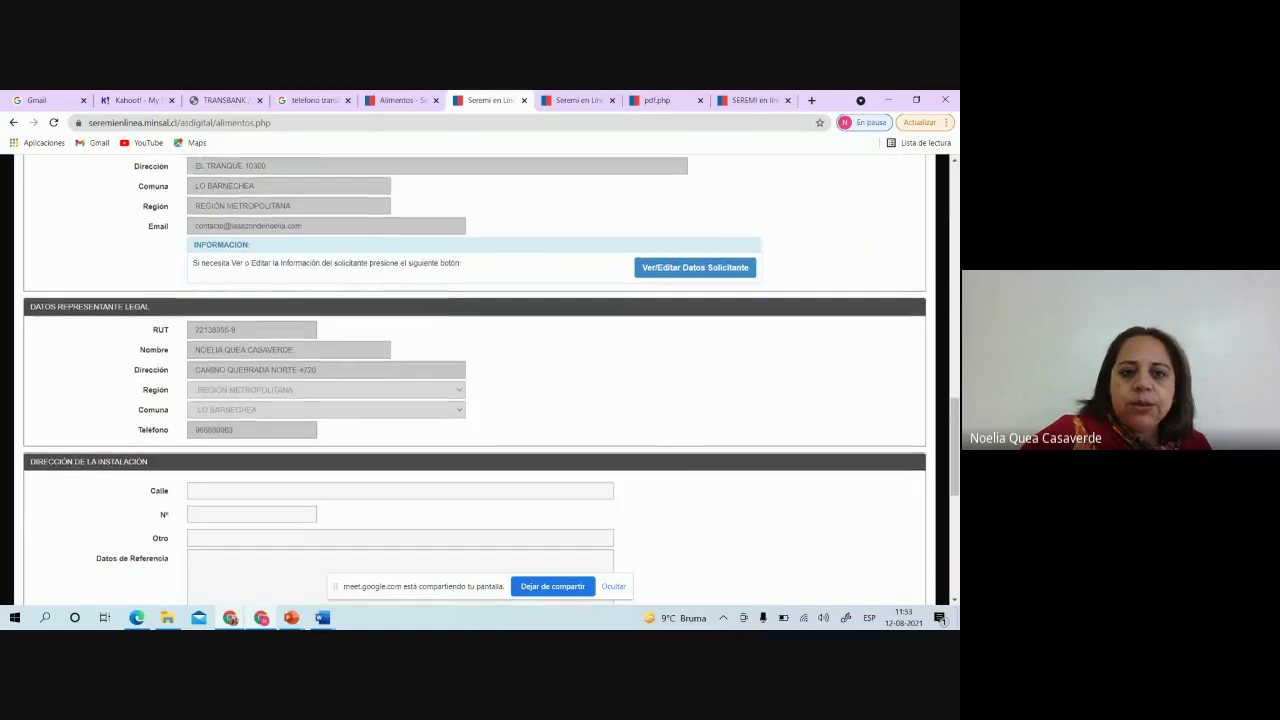
{"action": "scroll", "coordinate": [474, 380], "scroll_direction": "up", "scroll_amount": 3}
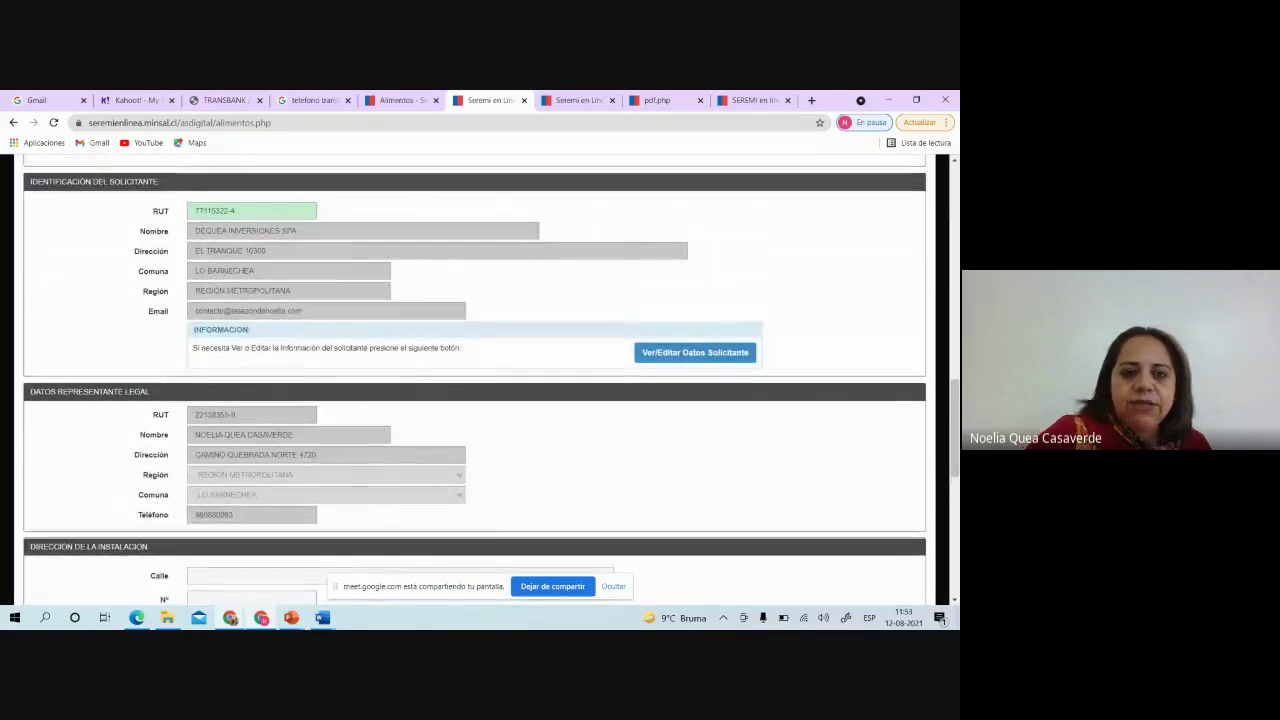
{"action": "scroll", "coordinate": [474, 380], "scroll_direction": "down", "scroll_amount": 1}
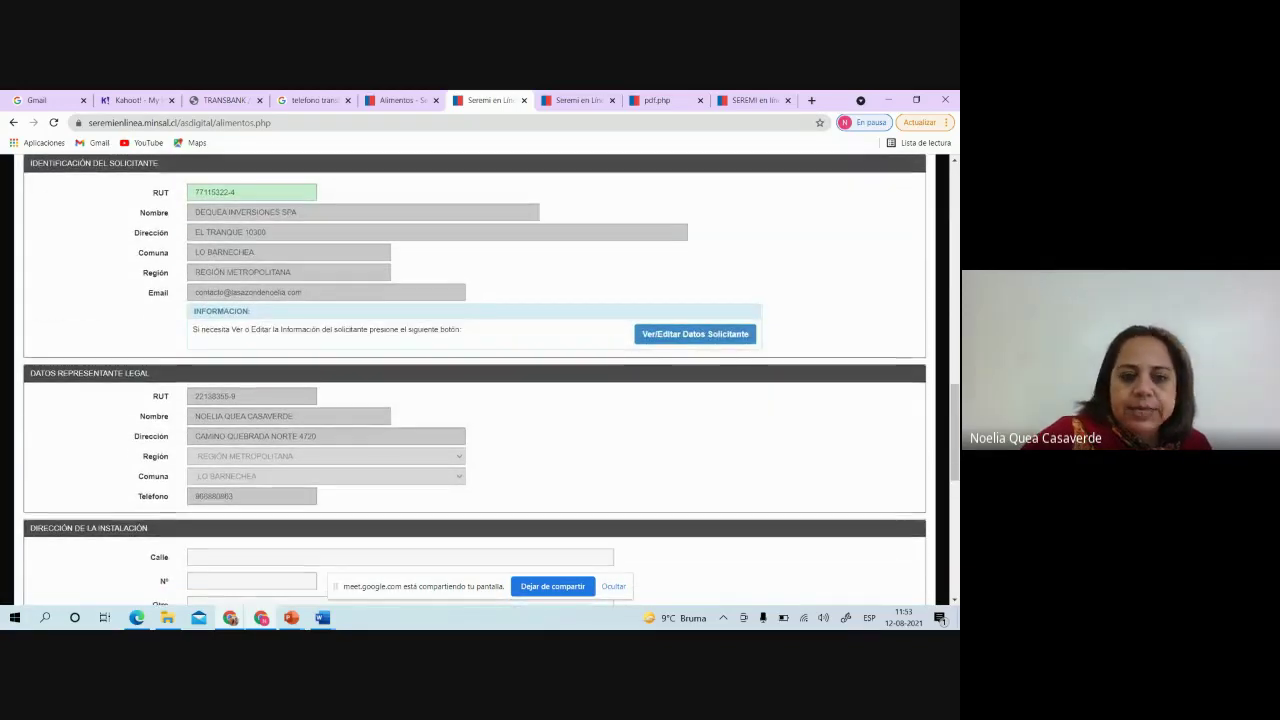
{"action": "scroll", "coordinate": [475, 380], "scroll_direction": "down", "scroll_amount": 5}
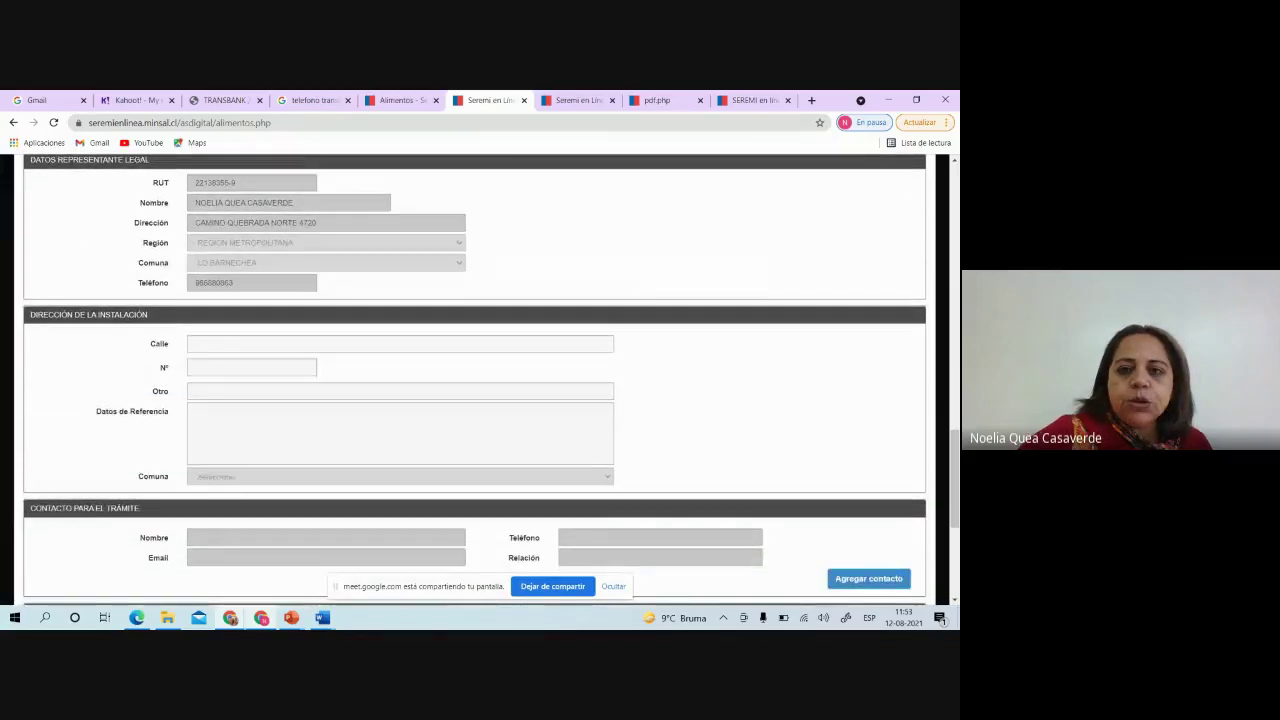
{"action": "scroll", "coordinate": [475, 380], "scroll_direction": "down", "scroll_amount": 3}
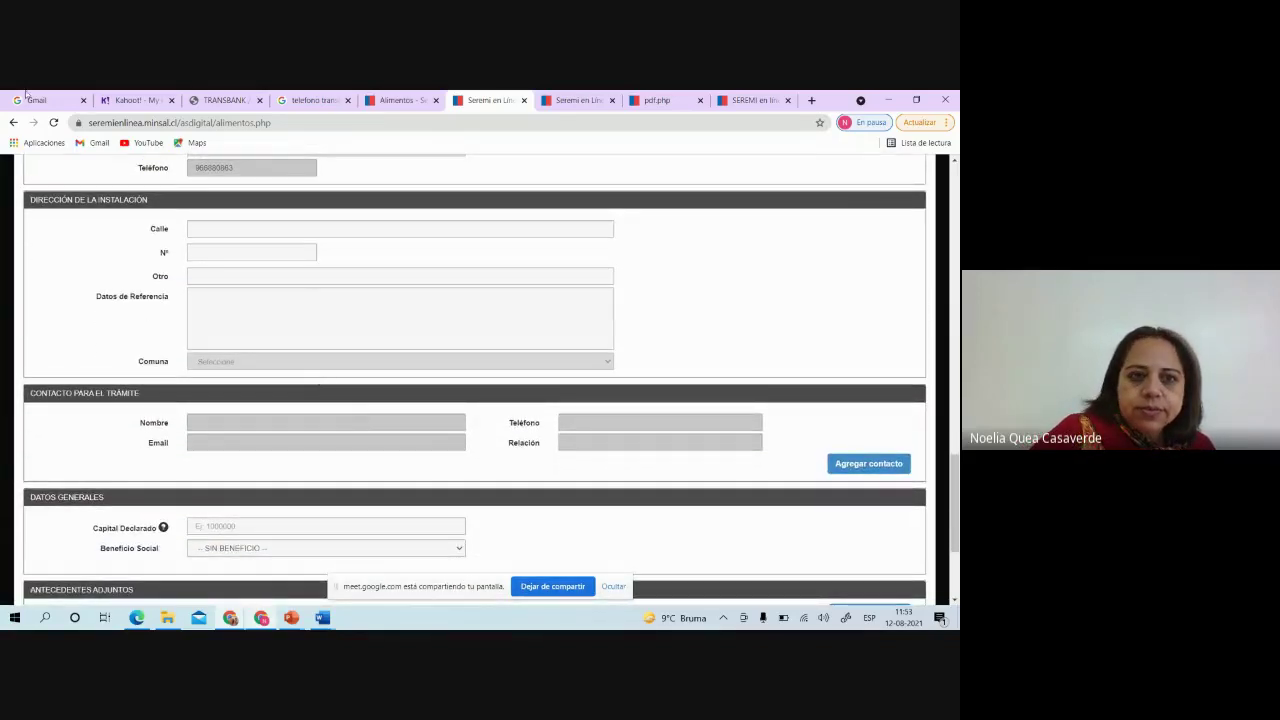
Step: Fill in the installation's street and street number with the previously used address entries
{"action": "left_click", "coordinate": [227, 227]}
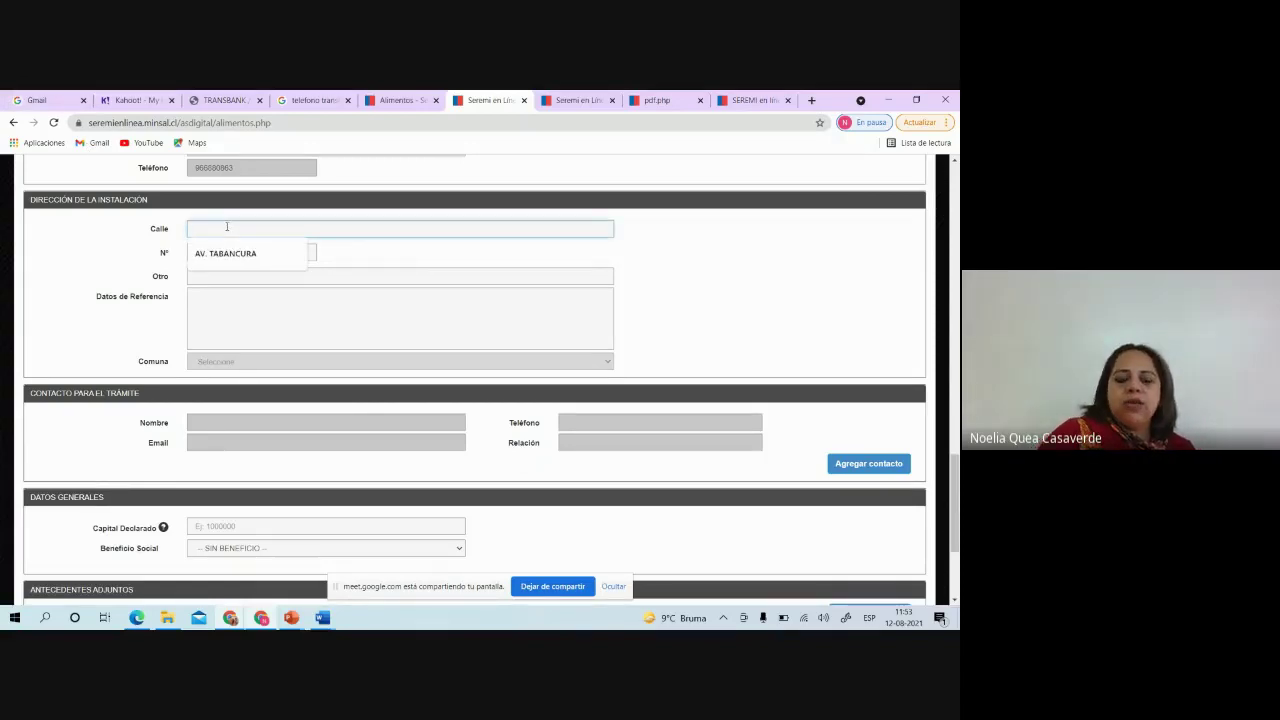
{"action": "left_click", "coordinate": [236, 253]}
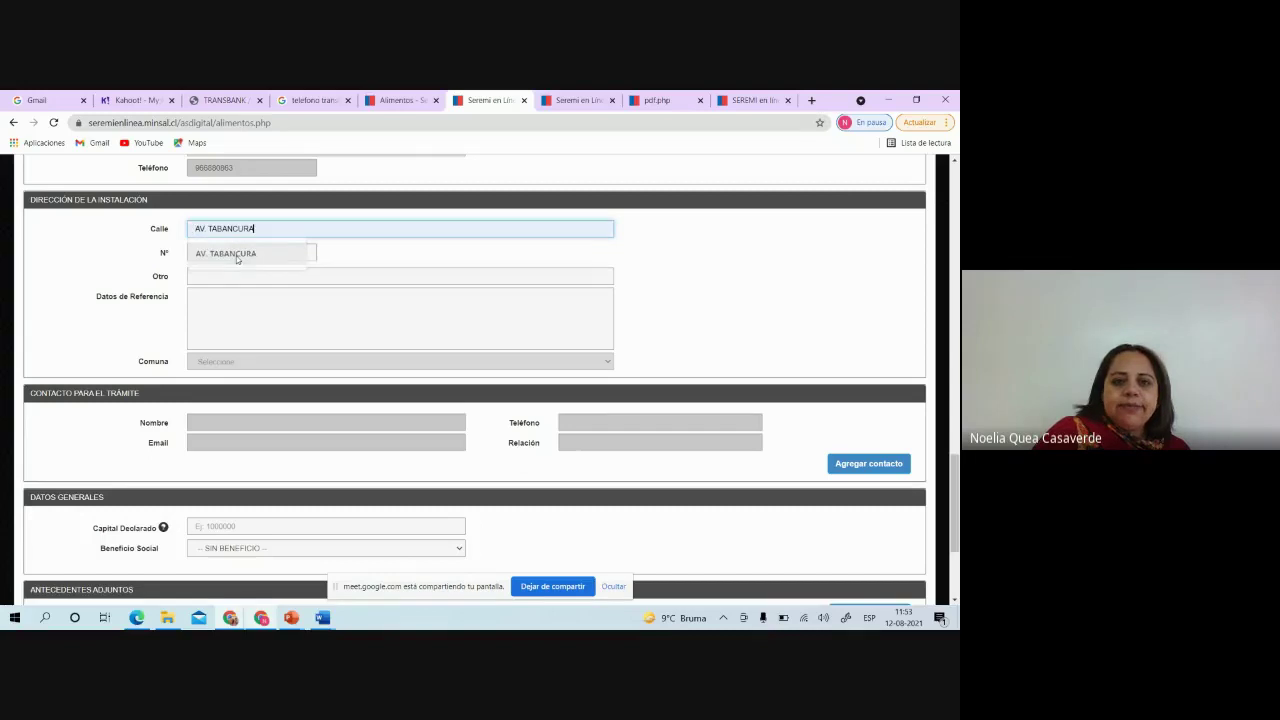
{"action": "left_click", "coordinate": [237, 253]}
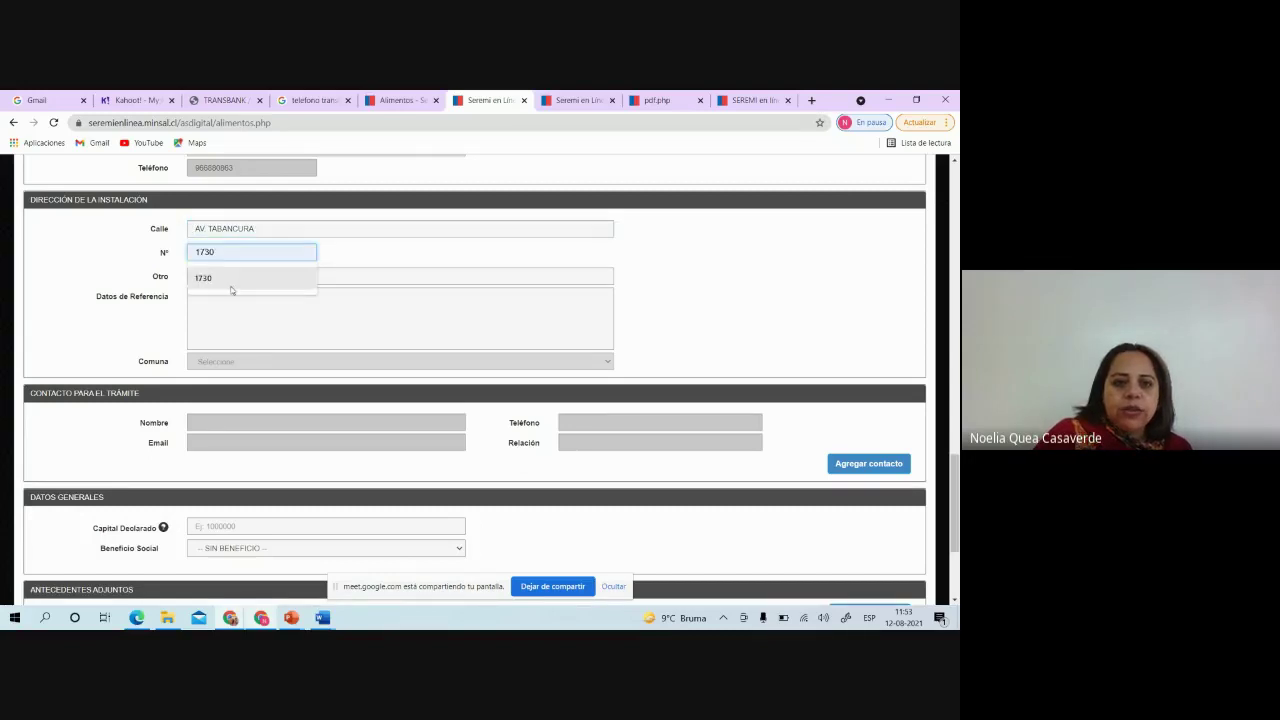
{"action": "left_click", "coordinate": [230, 286]}
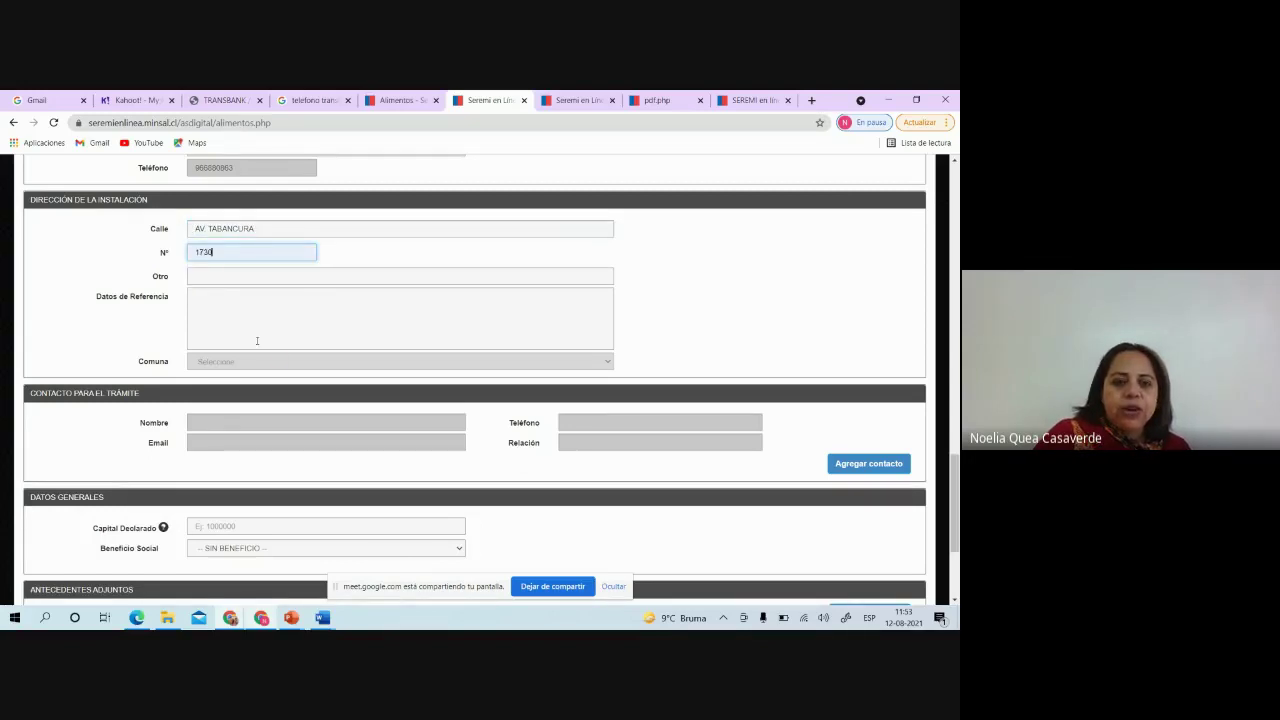
{"action": "left_click", "coordinate": [298, 265]}
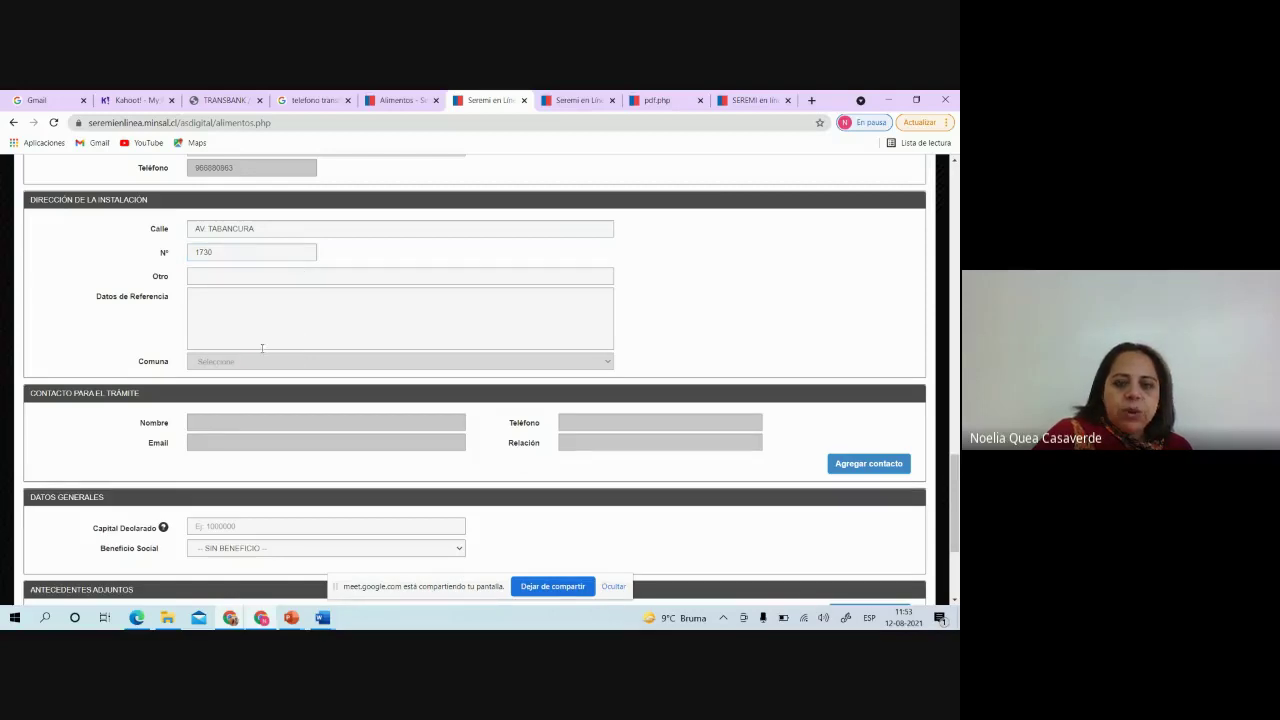
Step: Select REGIÓN METROPOLITANA as the Seremi Tramitación in the installation background data
{"action": "scroll", "coordinate": [817, 546], "scroll_direction": "up", "scroll_amount": 10}
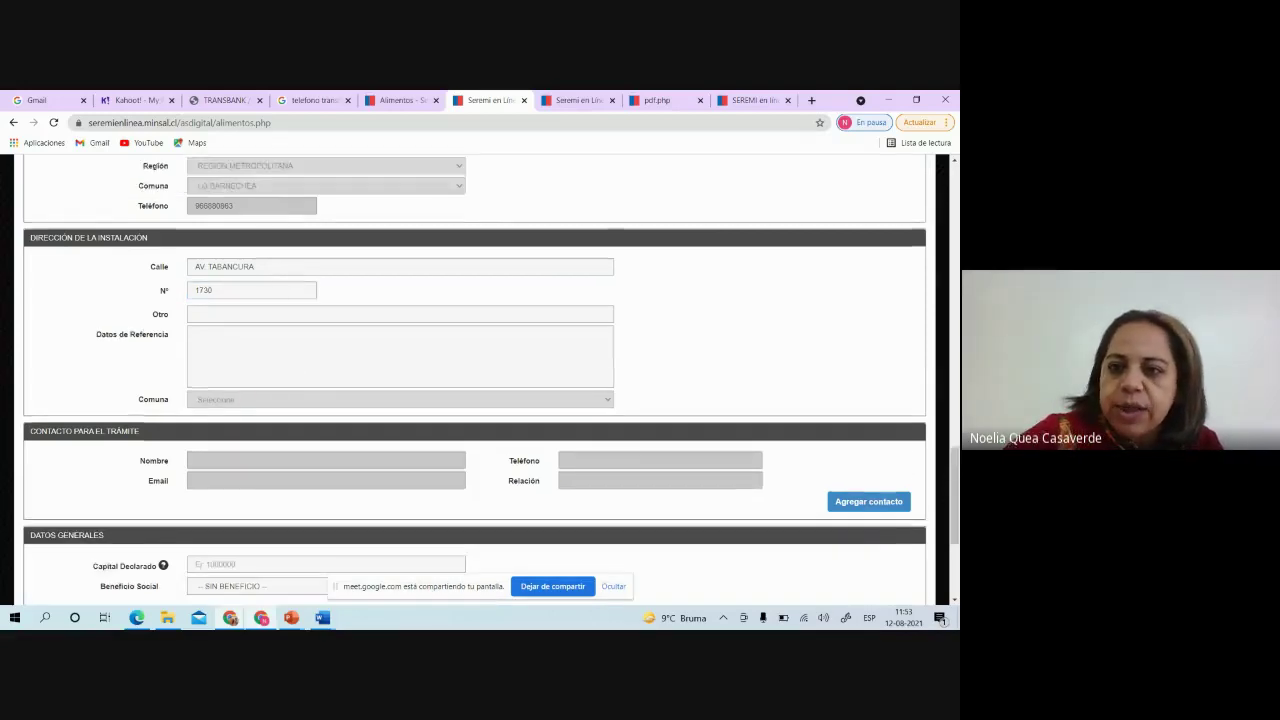
{"action": "scroll", "coordinate": [150, 208], "scroll_direction": "up", "scroll_amount": 15}
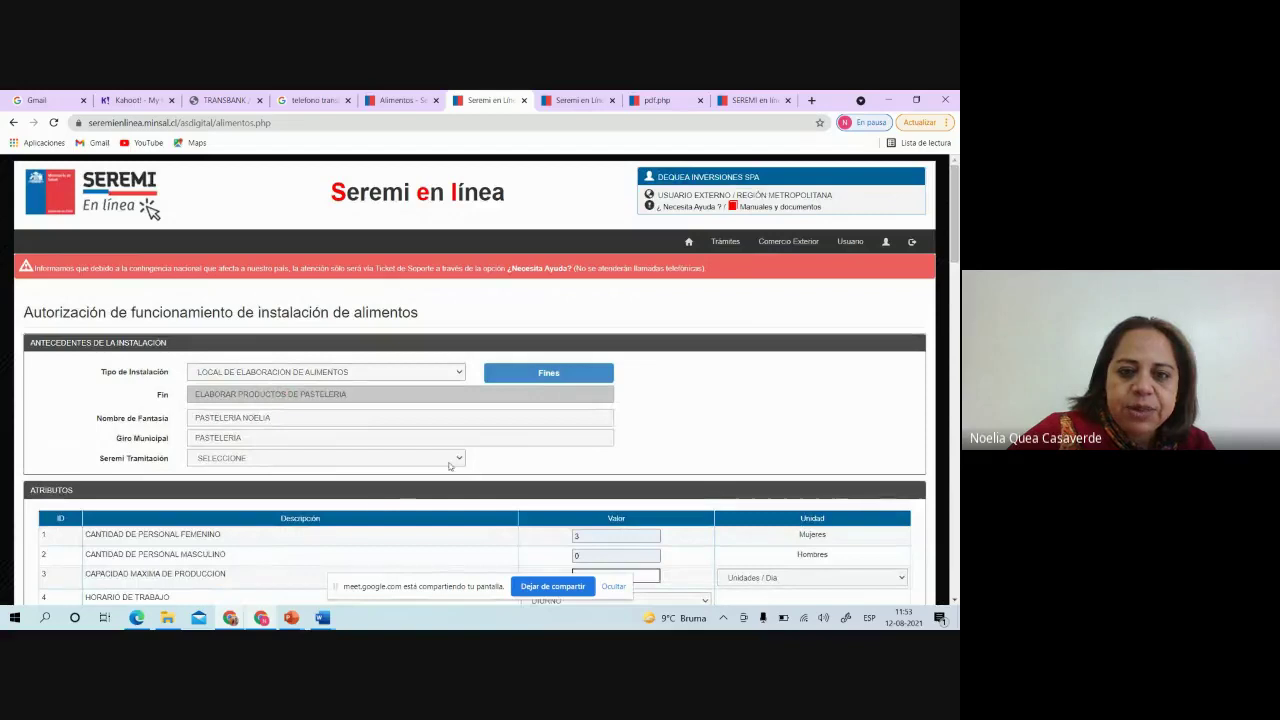
{"action": "left_click", "coordinate": [456, 461]}
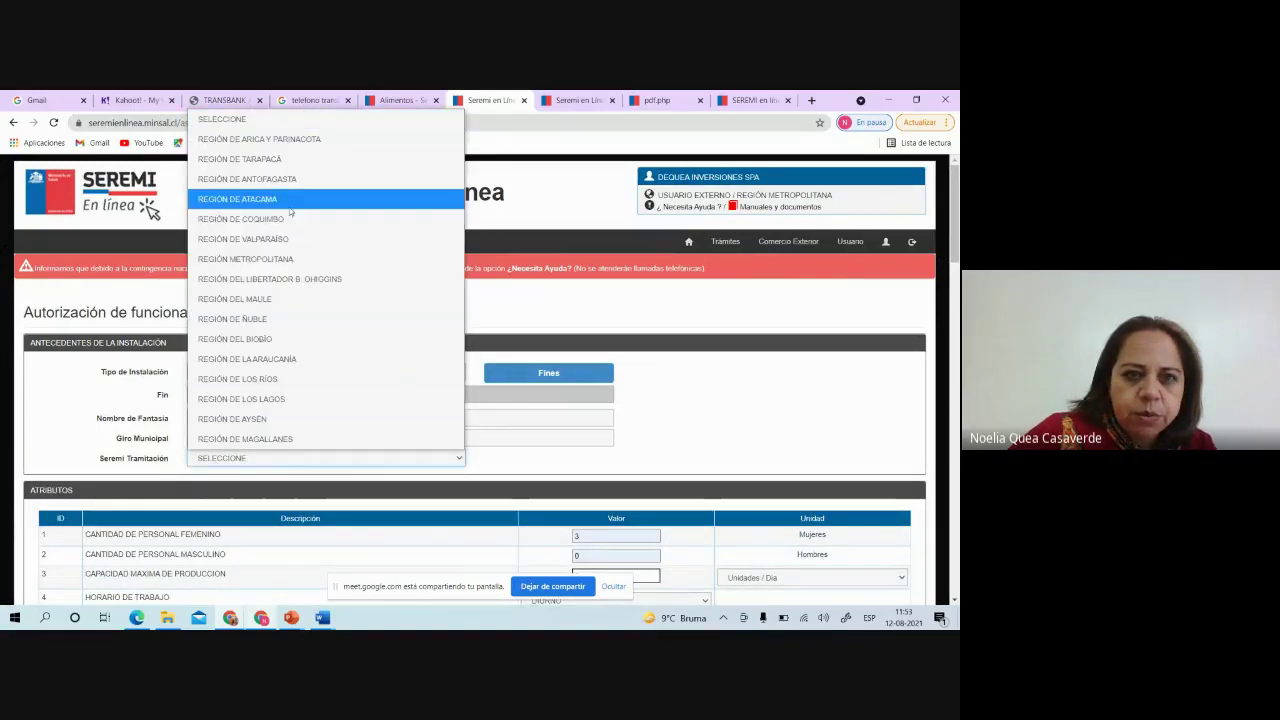
{"action": "key", "text": "Escape"}
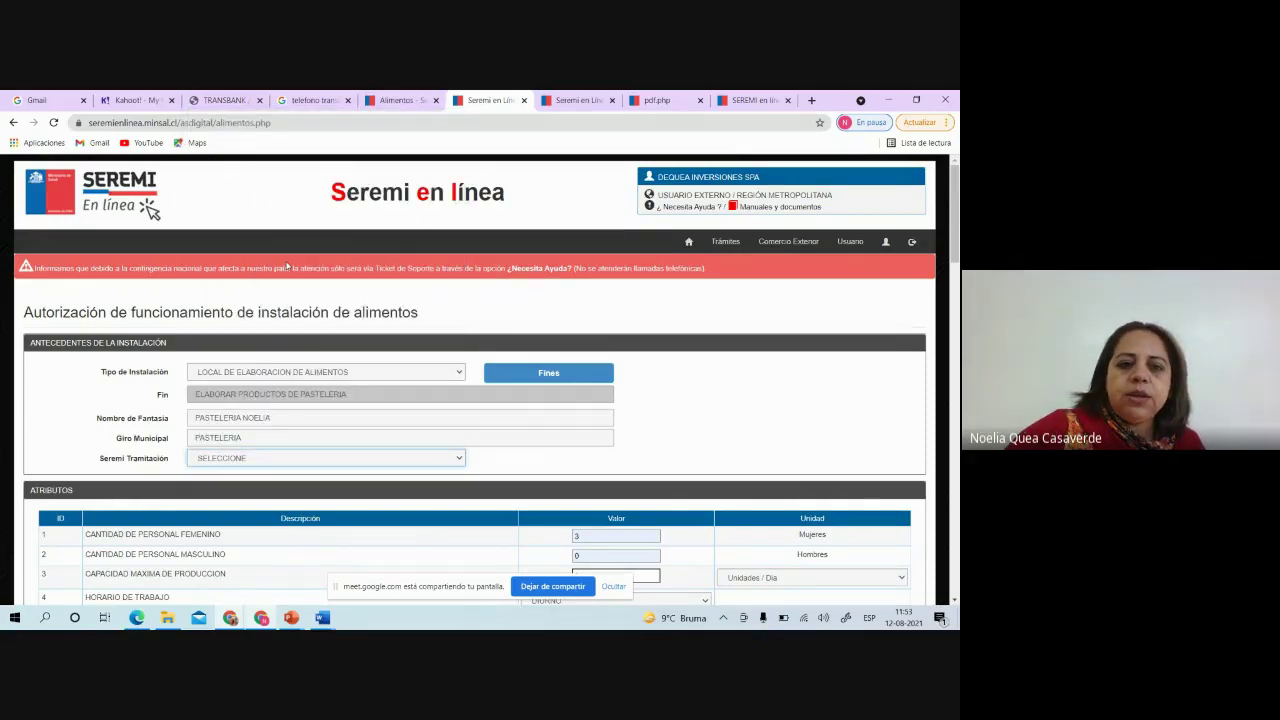
{"action": "key", "text": "Up"}
{"action": "scroll", "coordinate": [287, 266], "scroll_direction": "down", "scroll_amount": 3}
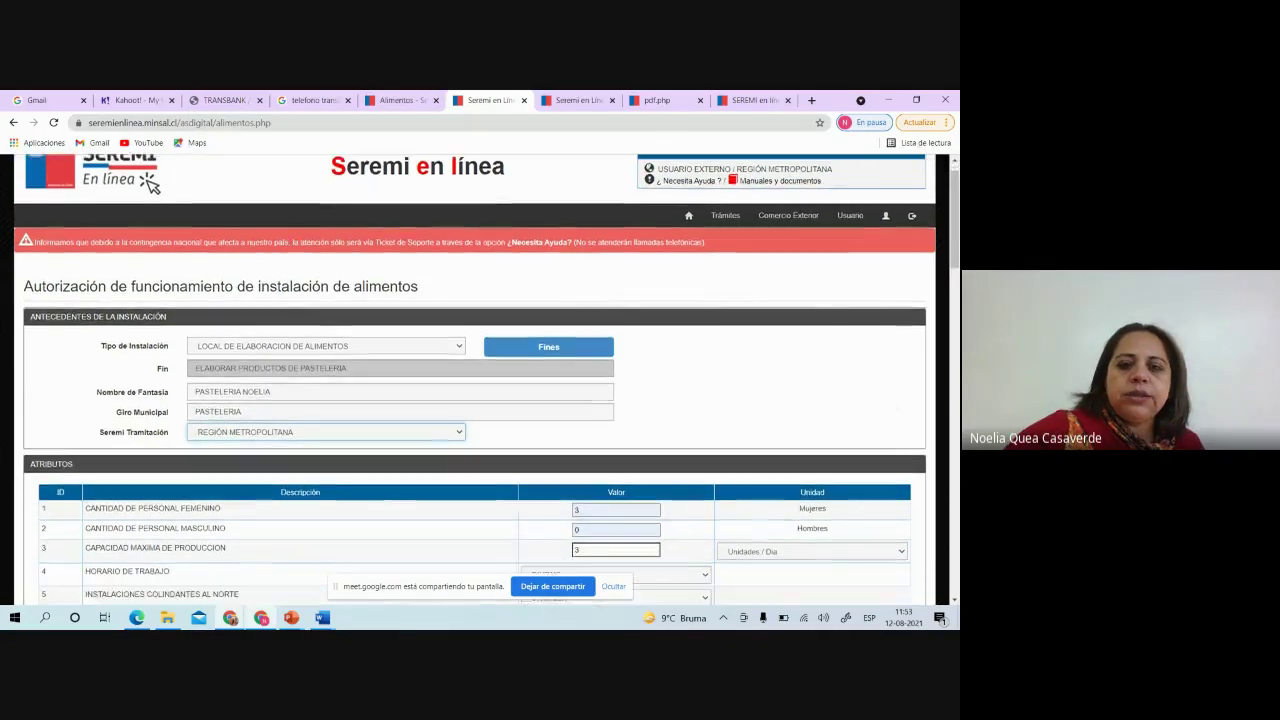
Step: Select VITACURA as the Comuna in the installation address section
{"action": "scroll", "coordinate": [475, 380], "scroll_direction": "down", "scroll_amount": 10}
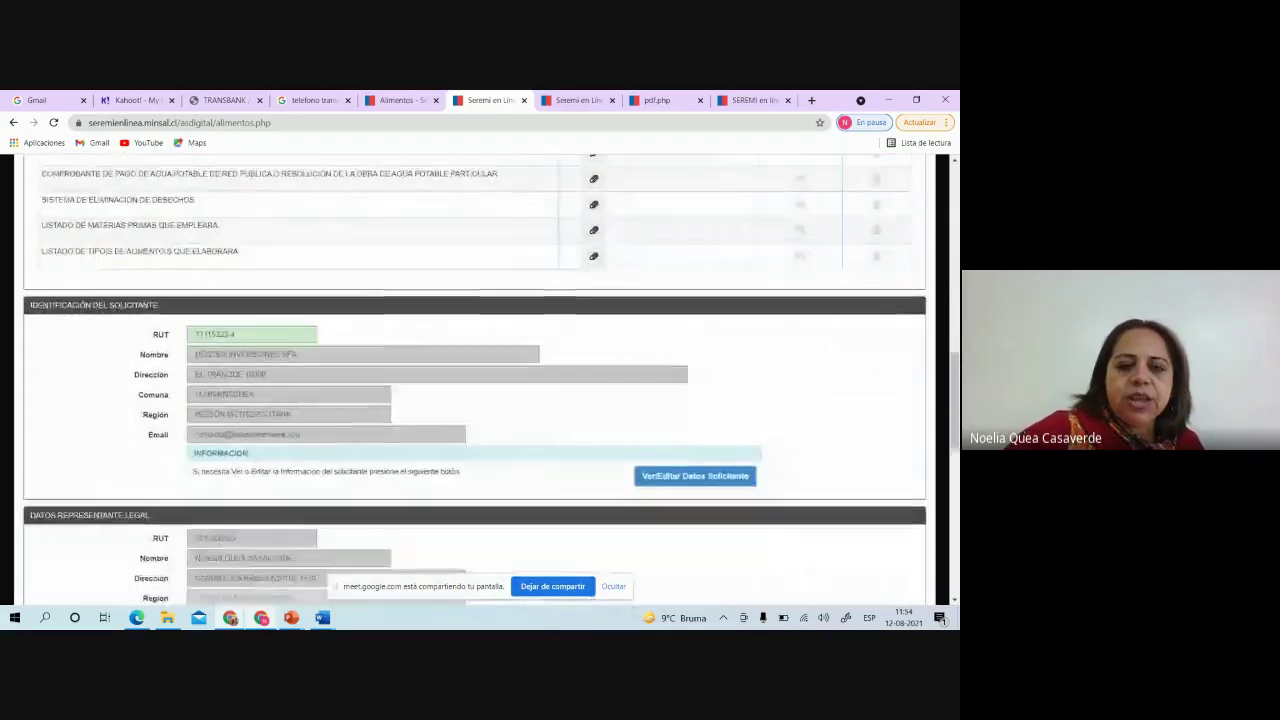
{"action": "scroll", "coordinate": [287, 265], "scroll_direction": "down", "scroll_amount": 4}
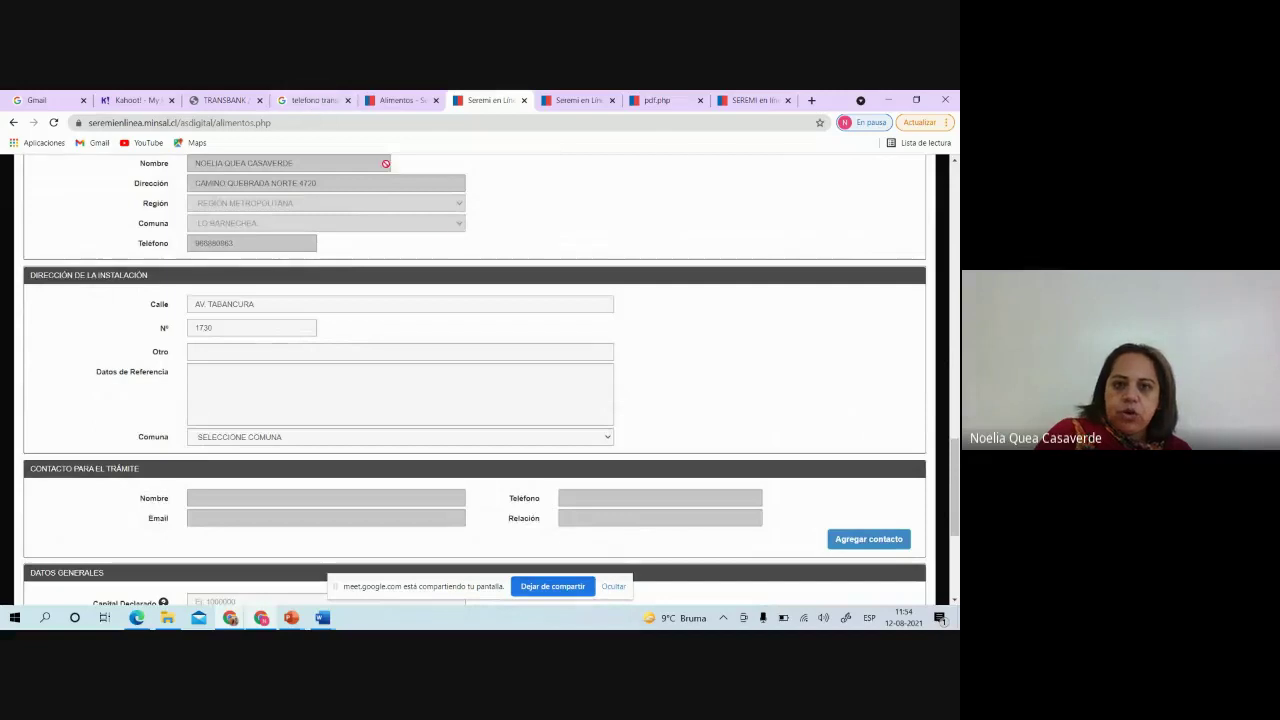
{"action": "left_click", "coordinate": [606, 439]}
{"action": "key", "text": "v"}
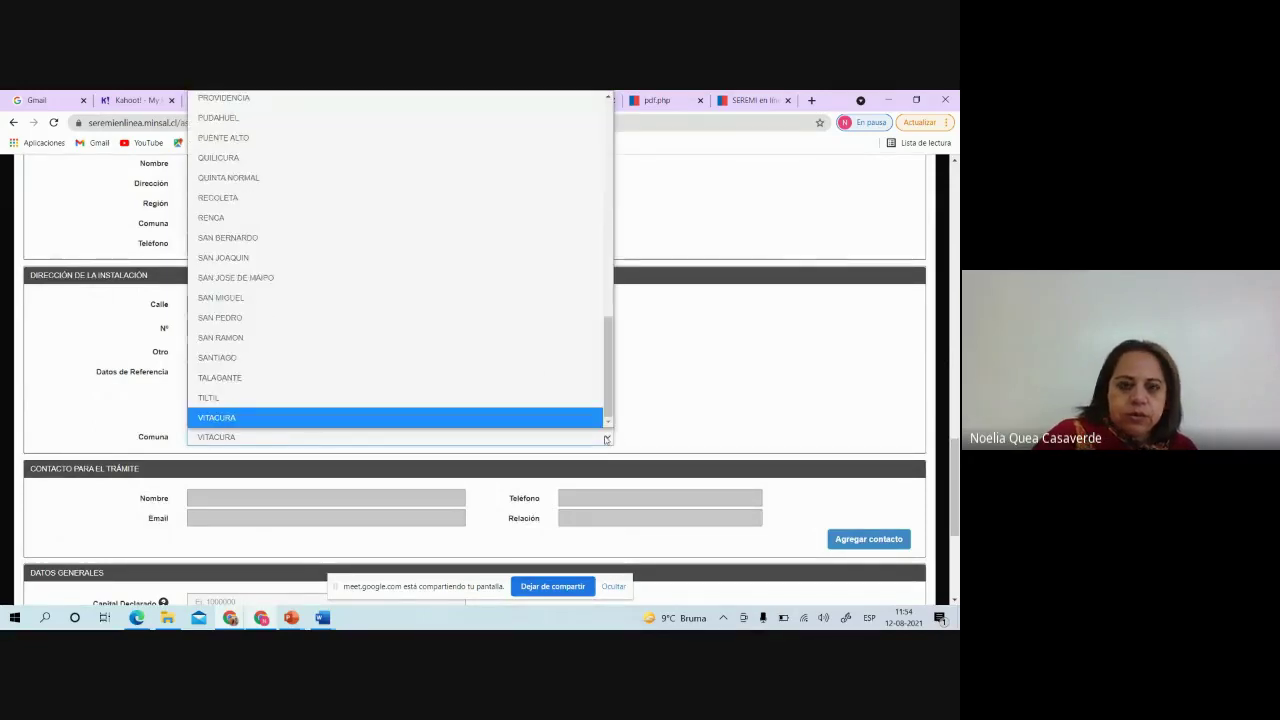
{"action": "key", "text": "Return"}
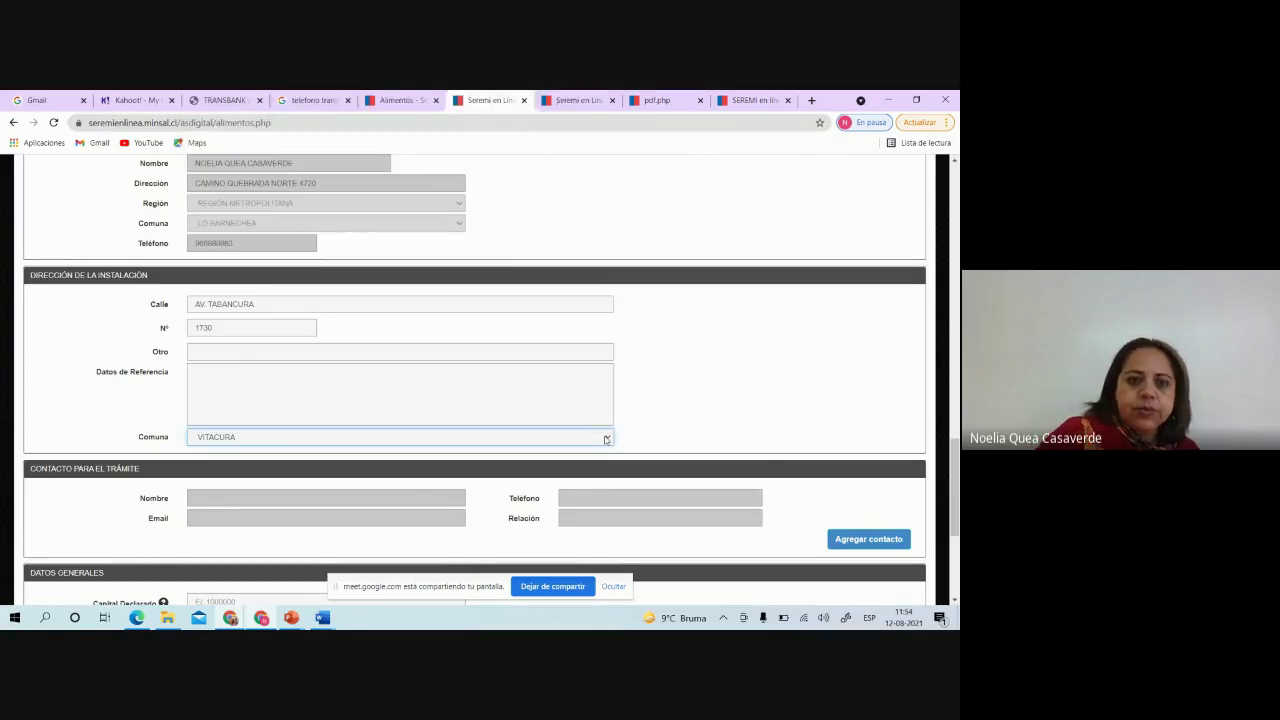
Step: View the saved contacts available for the procedure without selecting one
{"action": "scroll", "coordinate": [606, 439], "scroll_direction": "down", "scroll_amount": 3}
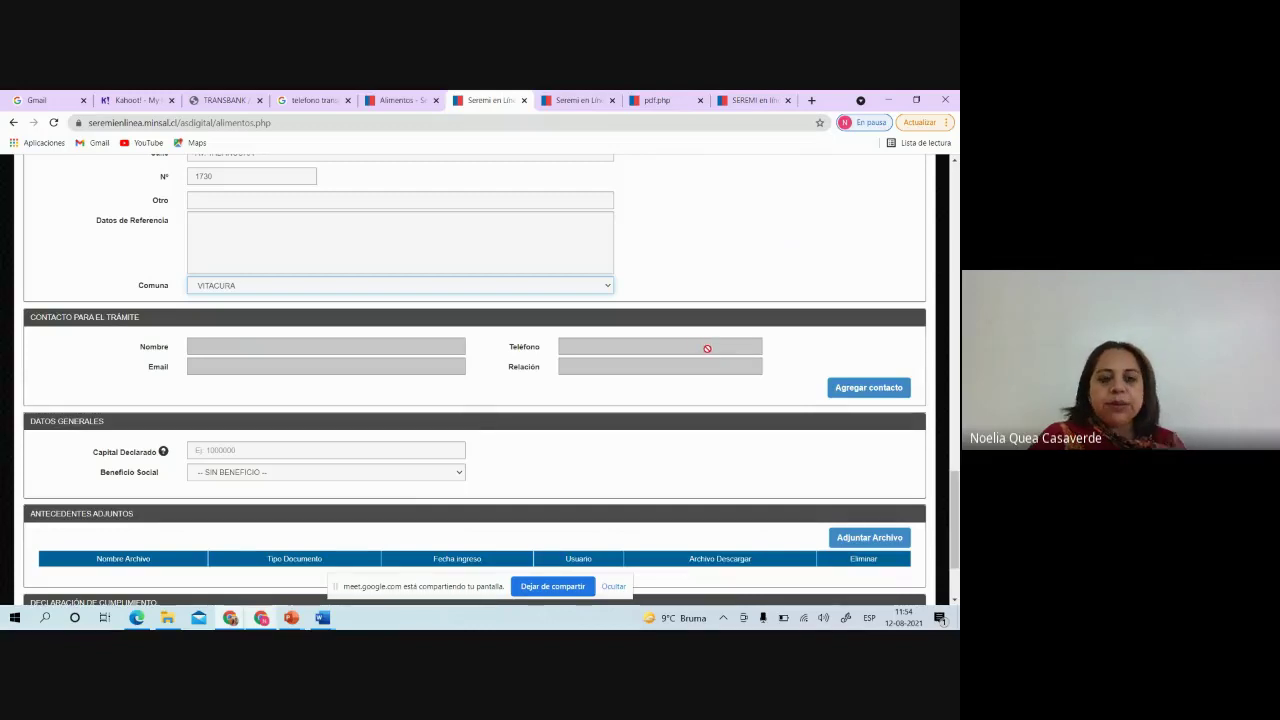
{"action": "left_click", "coordinate": [882, 394]}
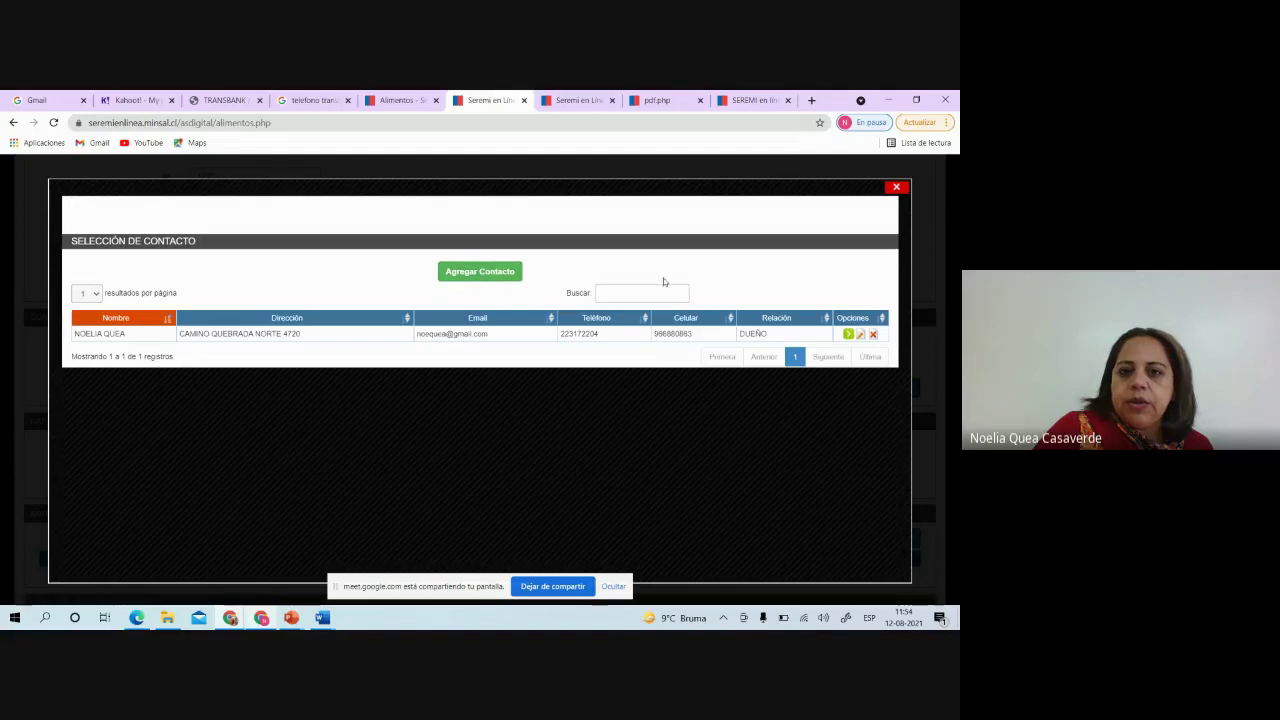
{"action": "left_click", "coordinate": [897, 188]}
Step: Set the Capital Declarado in the general data section to 1000000
{"action": "scroll", "coordinate": [904, 194], "scroll_direction": "down", "scroll_amount": 2}
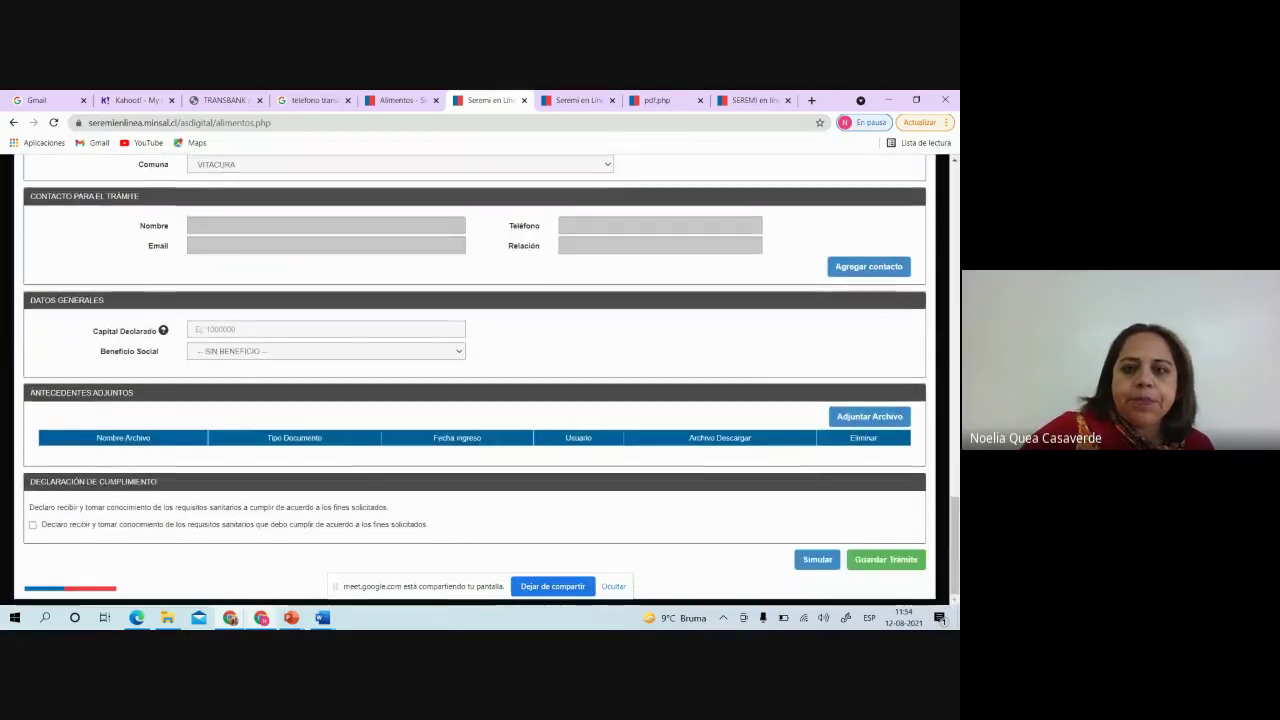
{"action": "scroll", "coordinate": [899, 195], "scroll_direction": "up", "scroll_amount": 1}
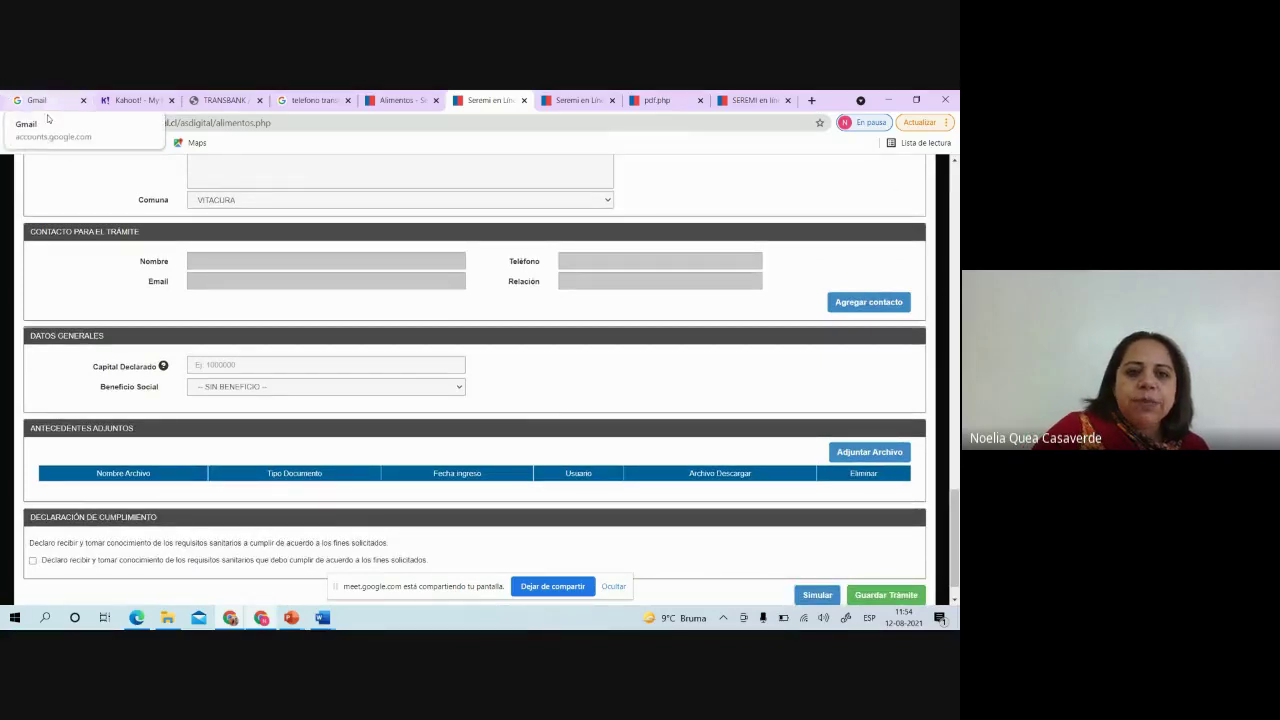
{"action": "left_click", "coordinate": [280, 362]}
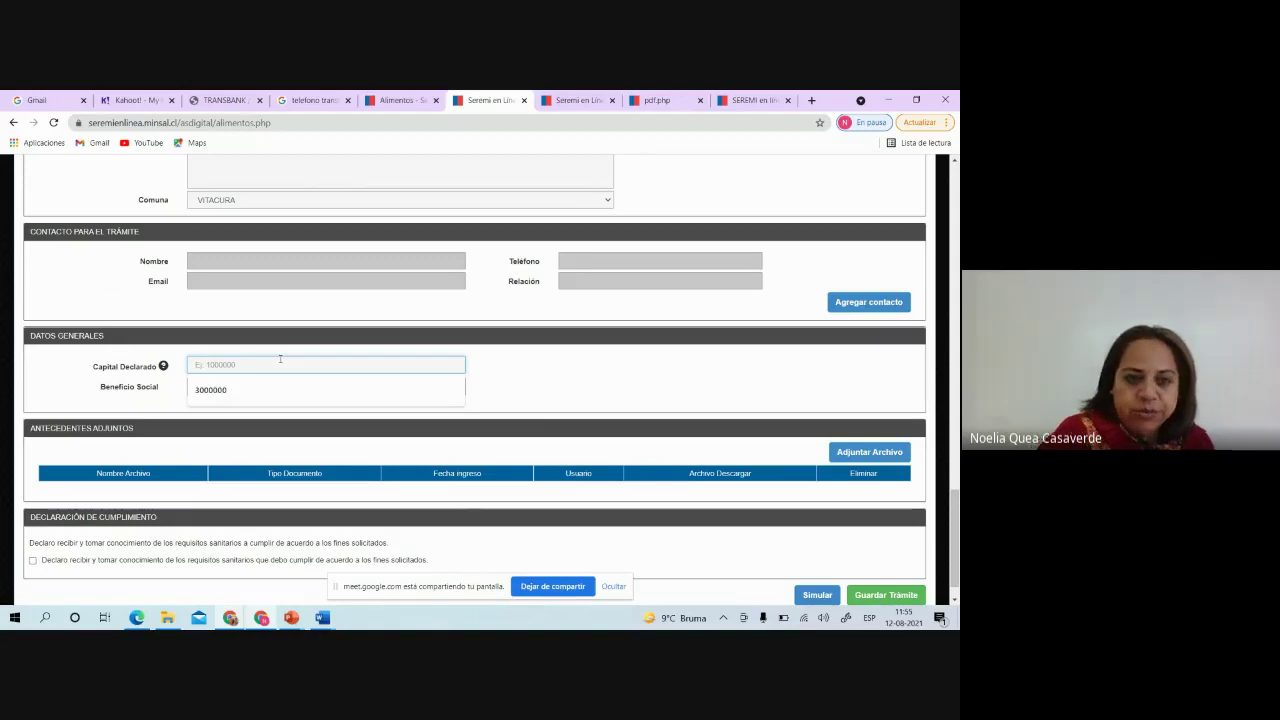
{"action": "type", "text": "1"}
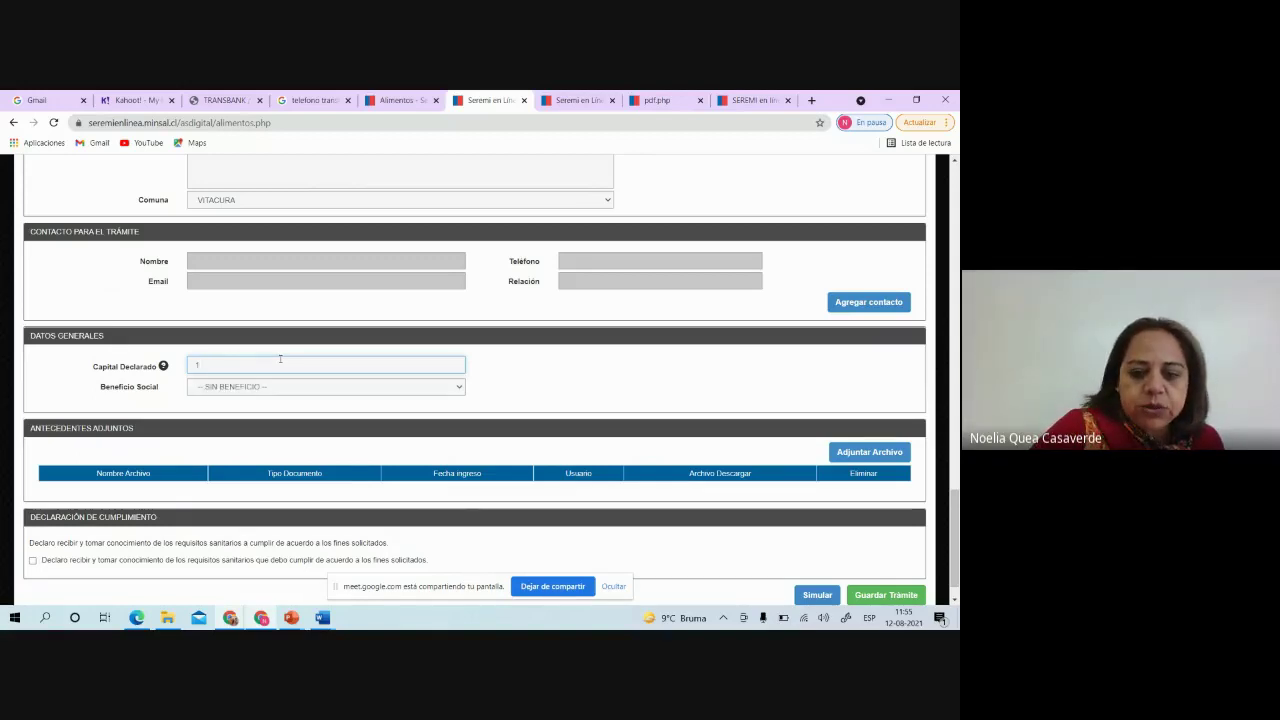
{"action": "type", "text": "000"}
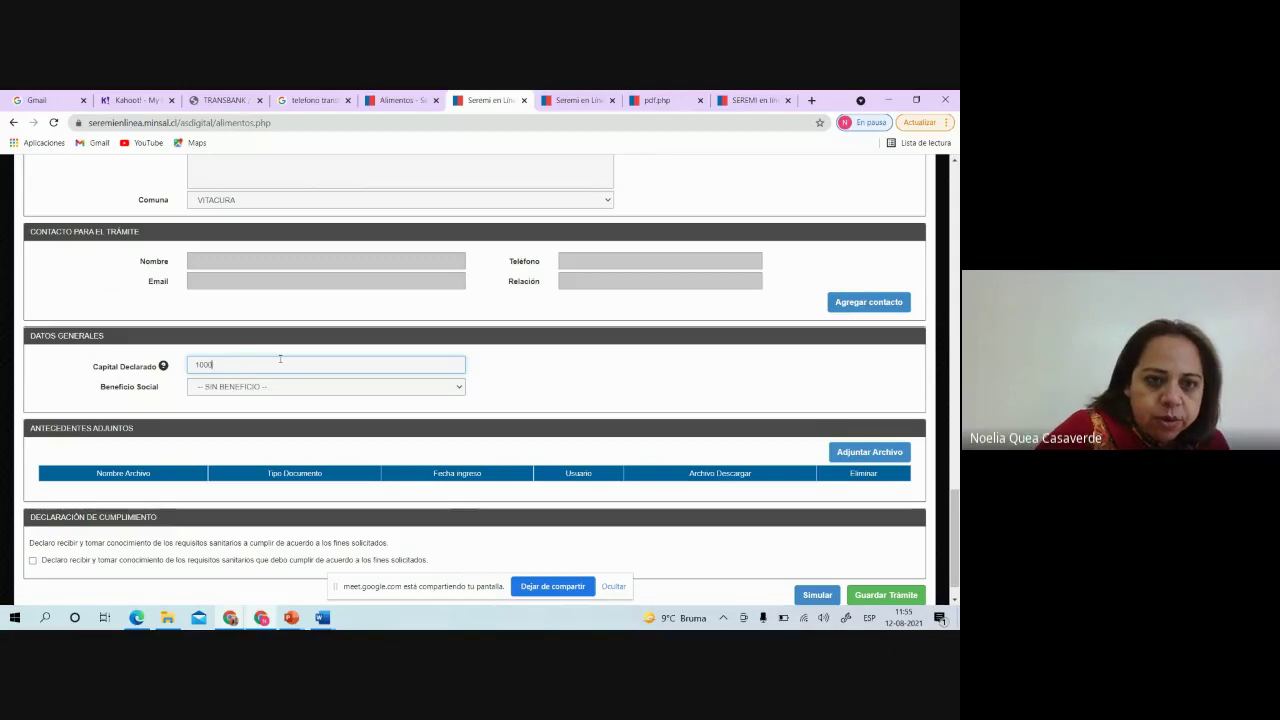
{"action": "type", "text": "0"}
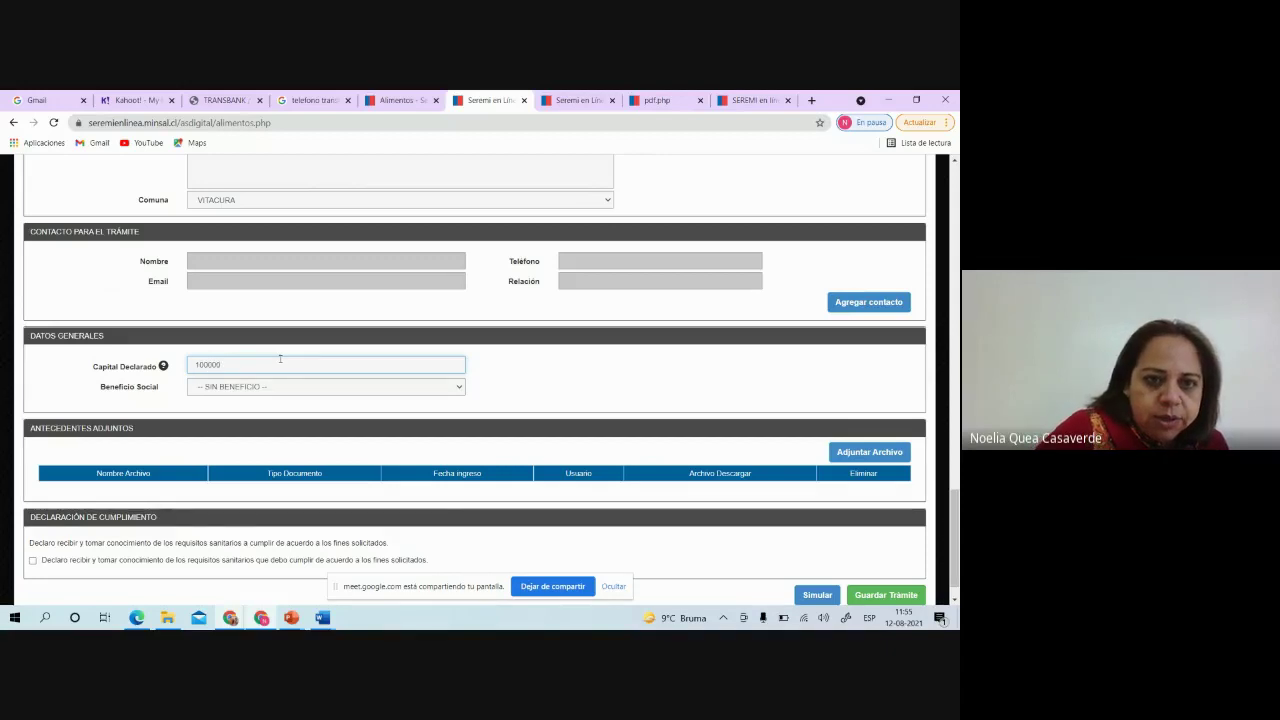
{"action": "type", "text": "0"}
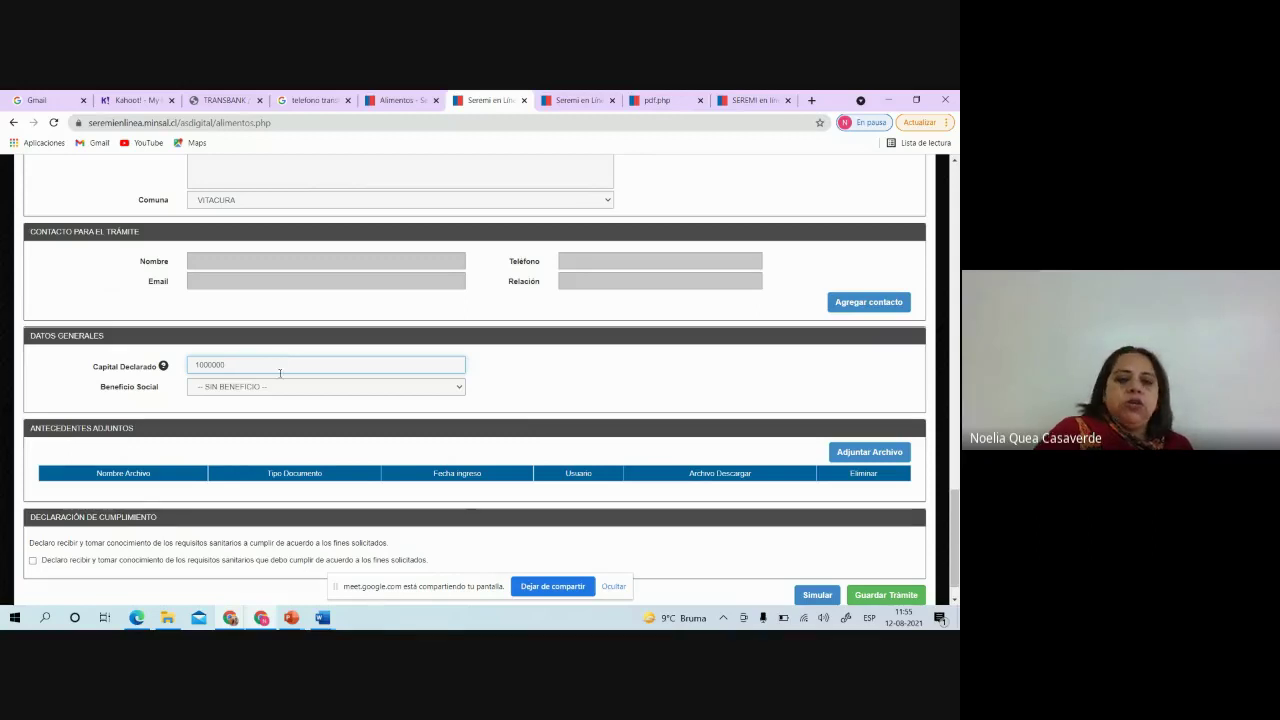
Step: Set Beneficio Social to MICROEMPRESA FAMILIAR and check the upload form for its supporting document without attaching a file
{"action": "left_click", "coordinate": [456, 389]}
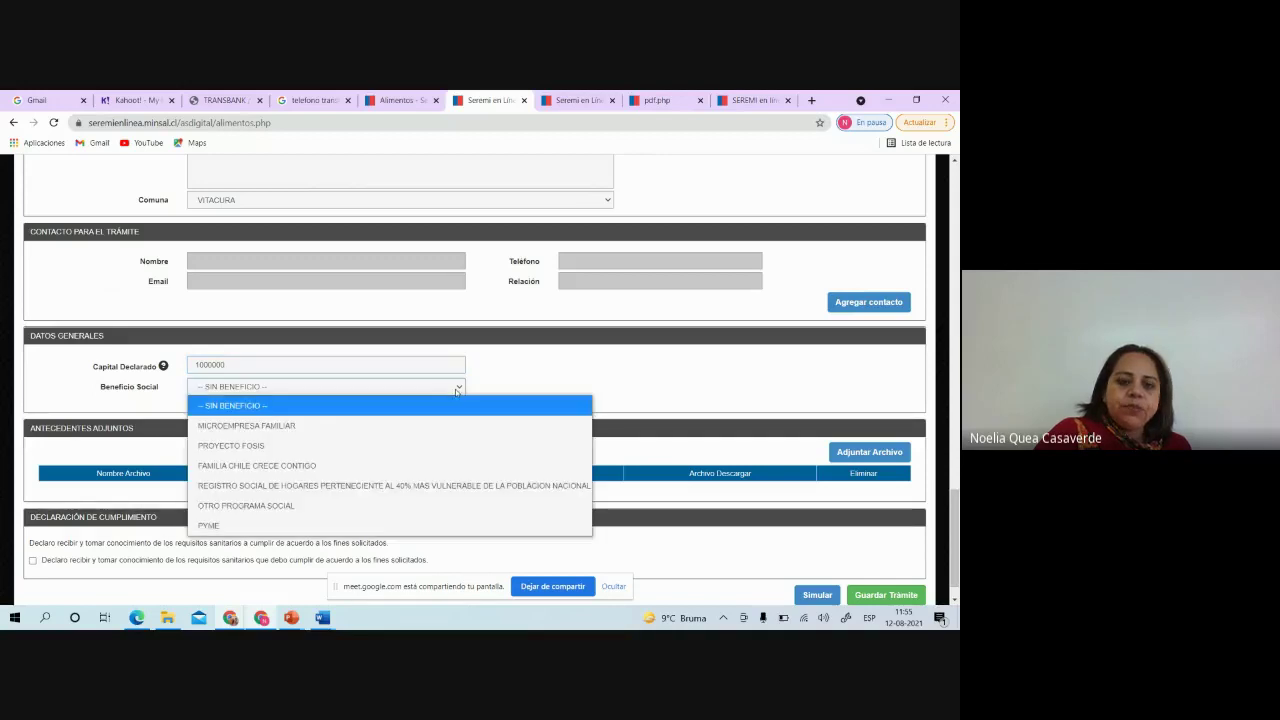
{"action": "left_click", "coordinate": [398, 424]}
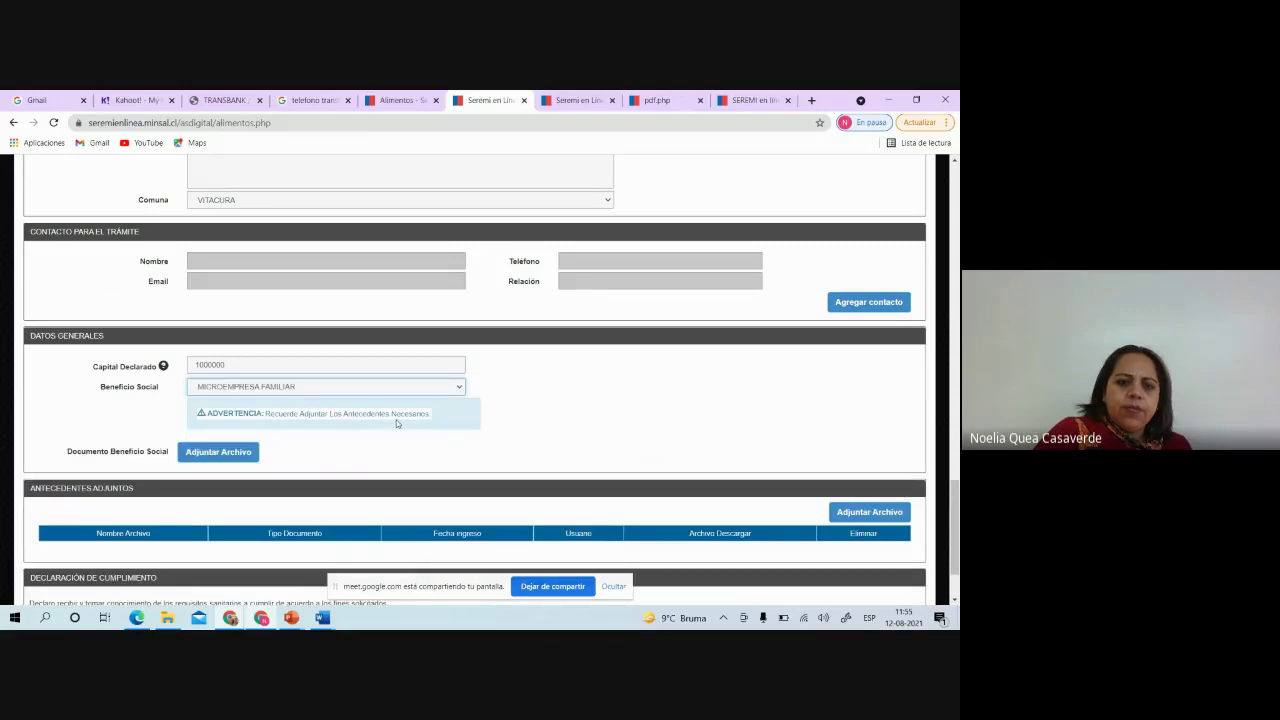
{"action": "left_click", "coordinate": [219, 456]}
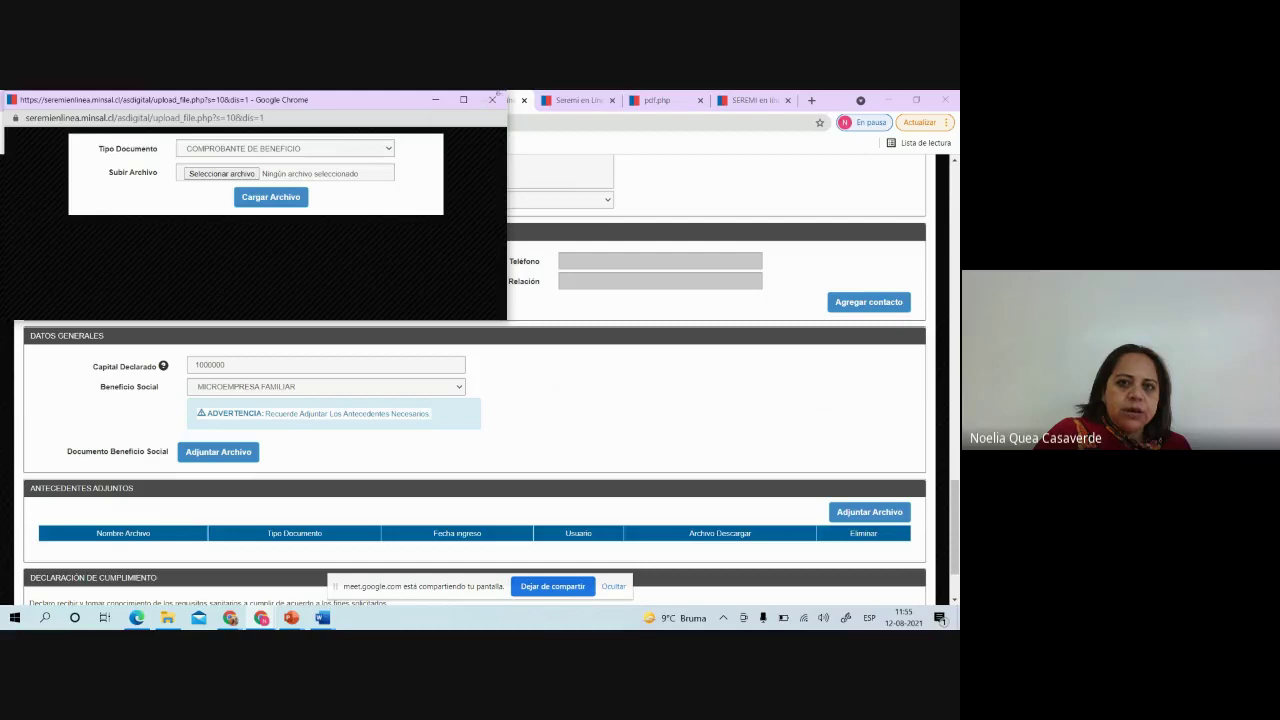
{"action": "left_click", "coordinate": [490, 101]}
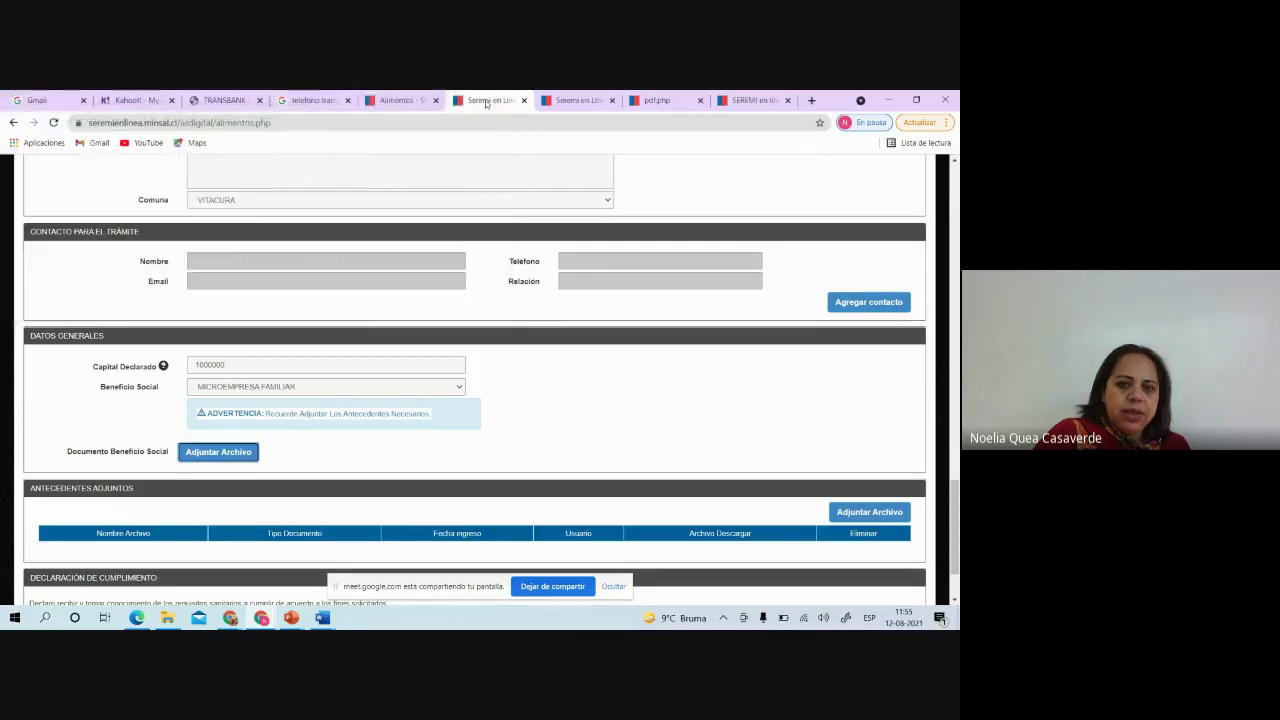
Step: Reset Beneficio Social to SIN BENEFICIO, and choose MICROEMPRESA FAMILIAR again
{"action": "left_click", "coordinate": [460, 388]}
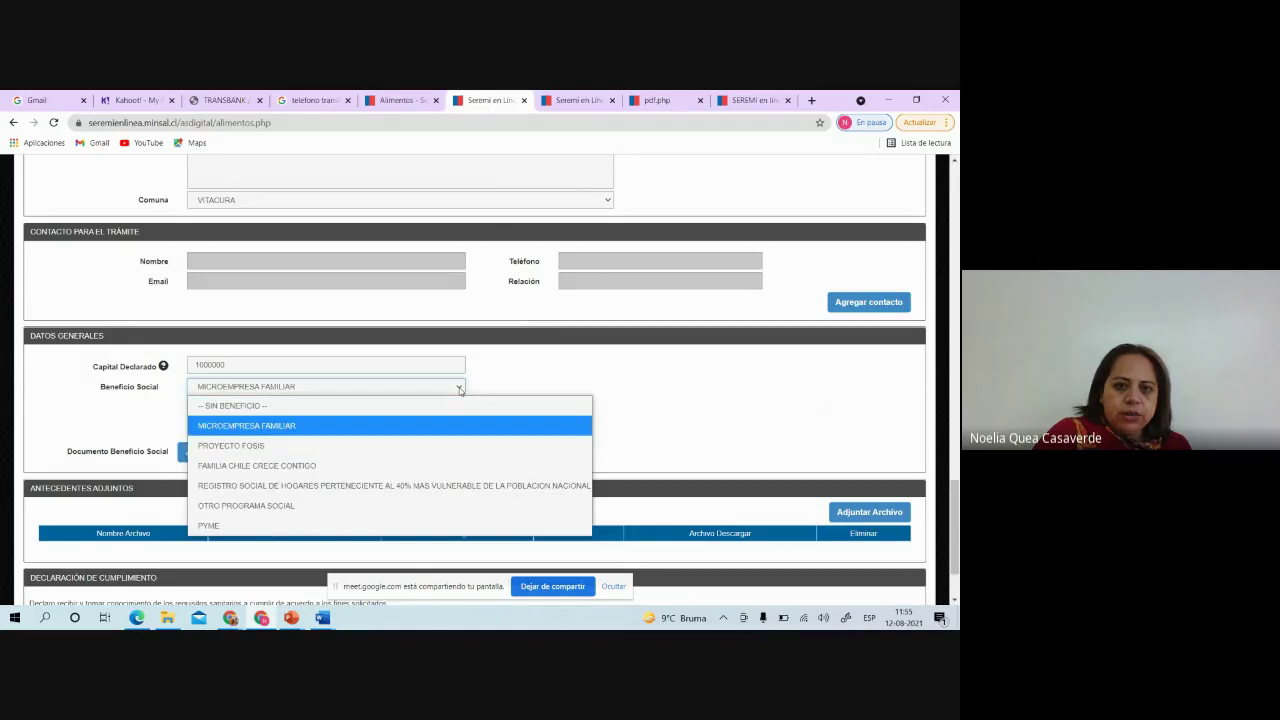
{"action": "left_click", "coordinate": [432, 406]}
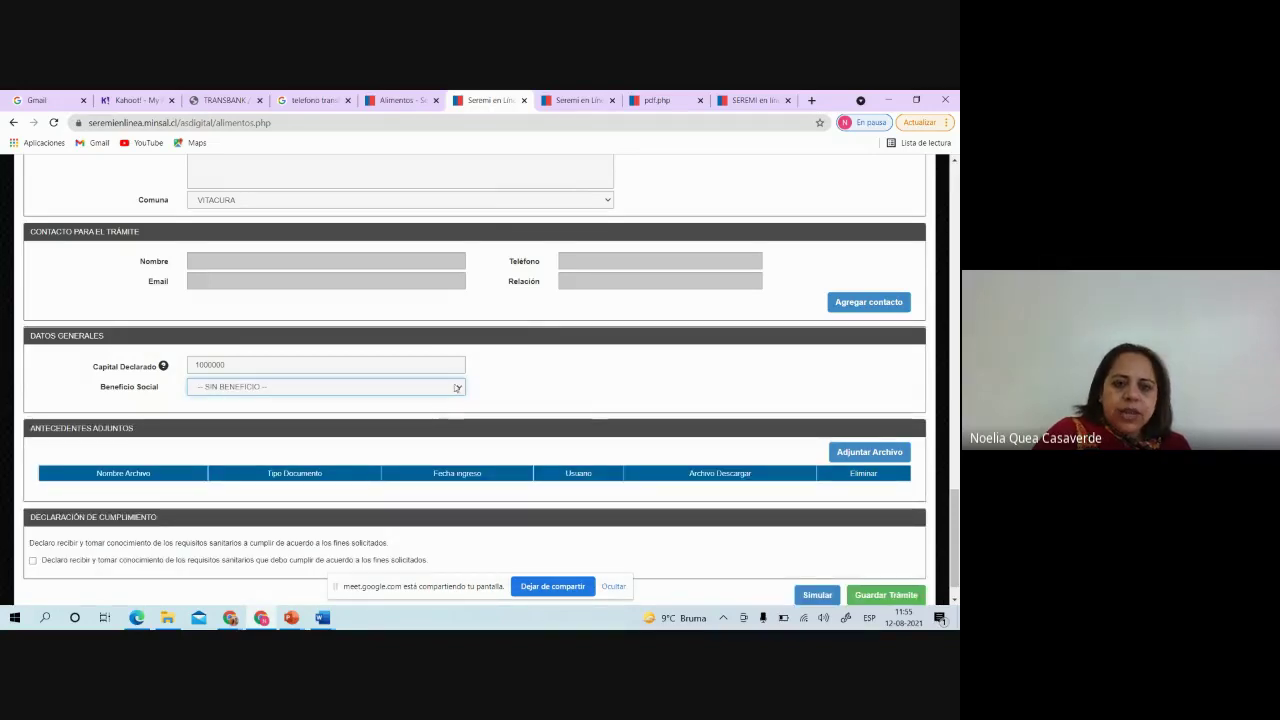
{"action": "left_click", "coordinate": [458, 389]}
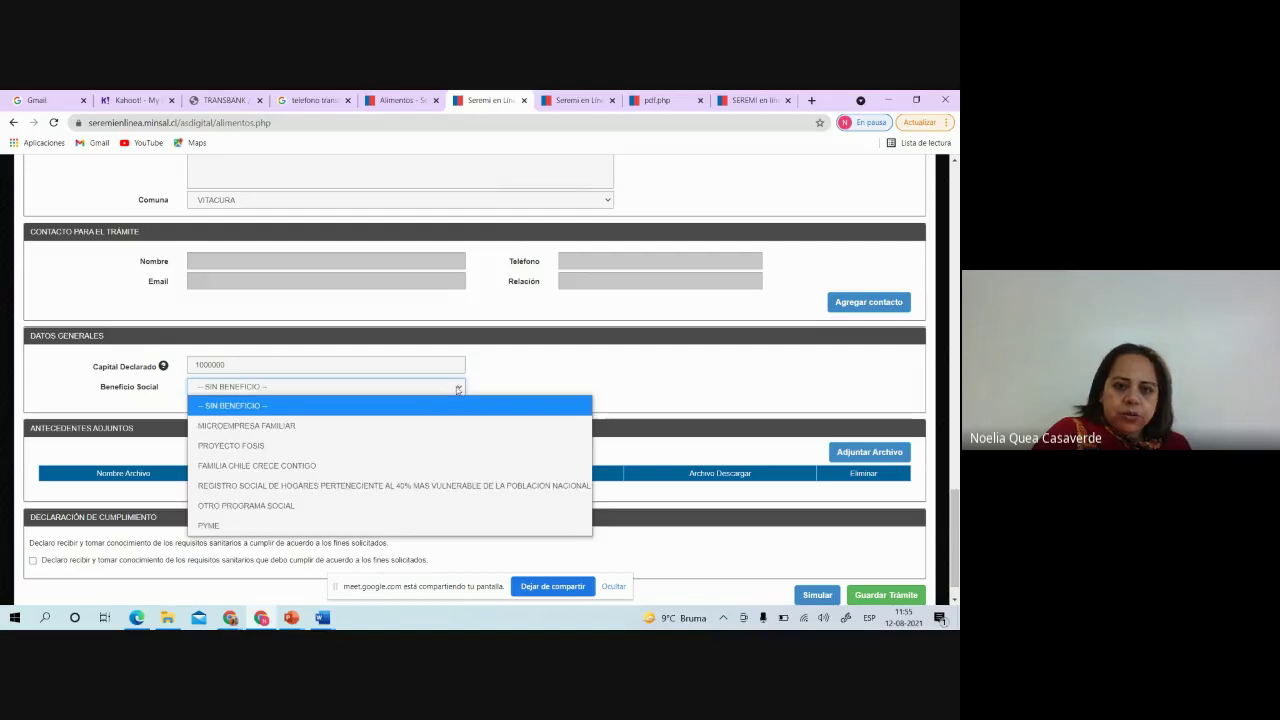
{"action": "left_click", "coordinate": [326, 428]}
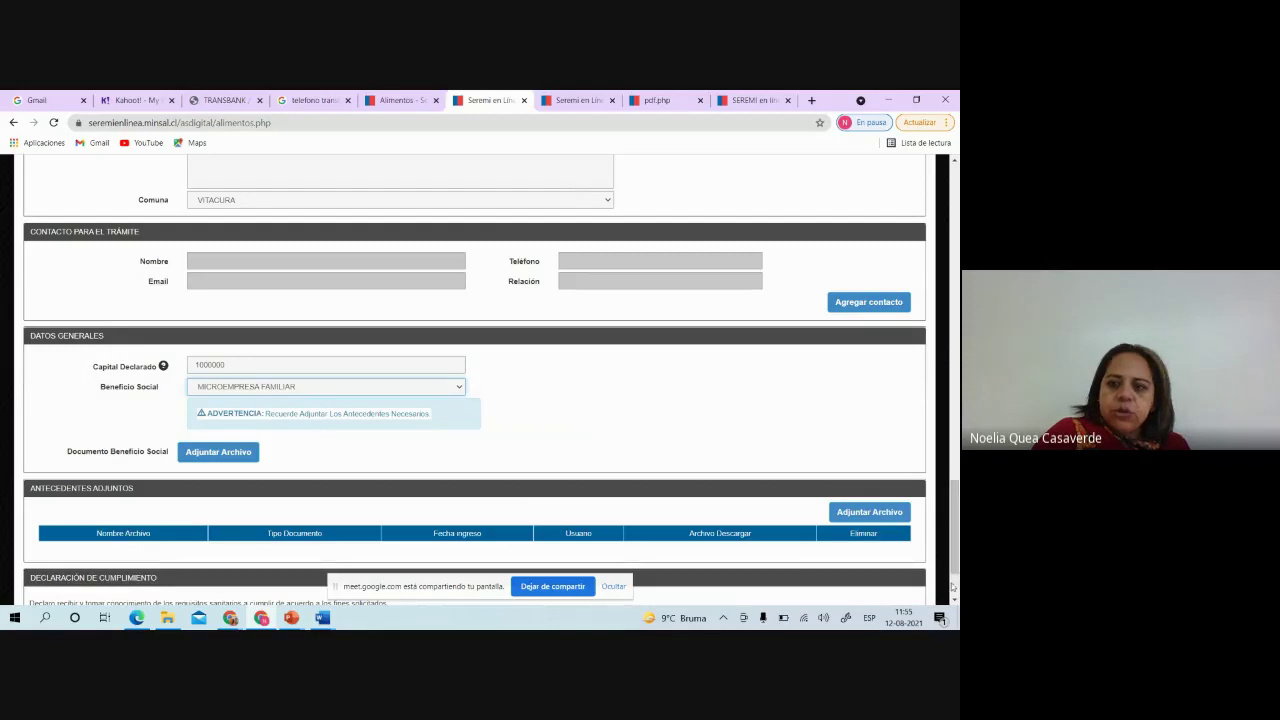
Step: Accept the declaration of compliance with the sanitary requirements and view its document preview
{"action": "scroll", "coordinate": [502, 459], "scroll_direction": "down", "scroll_amount": 2}
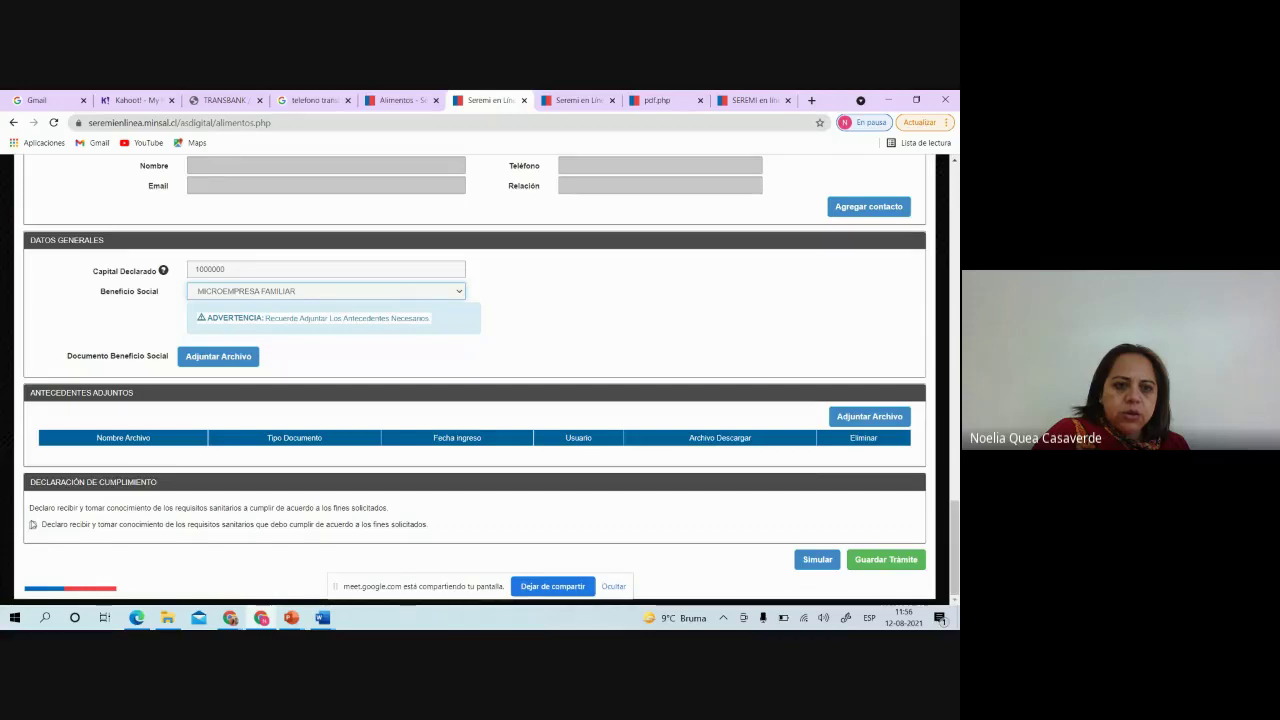
{"action": "left_click", "coordinate": [35, 526]}
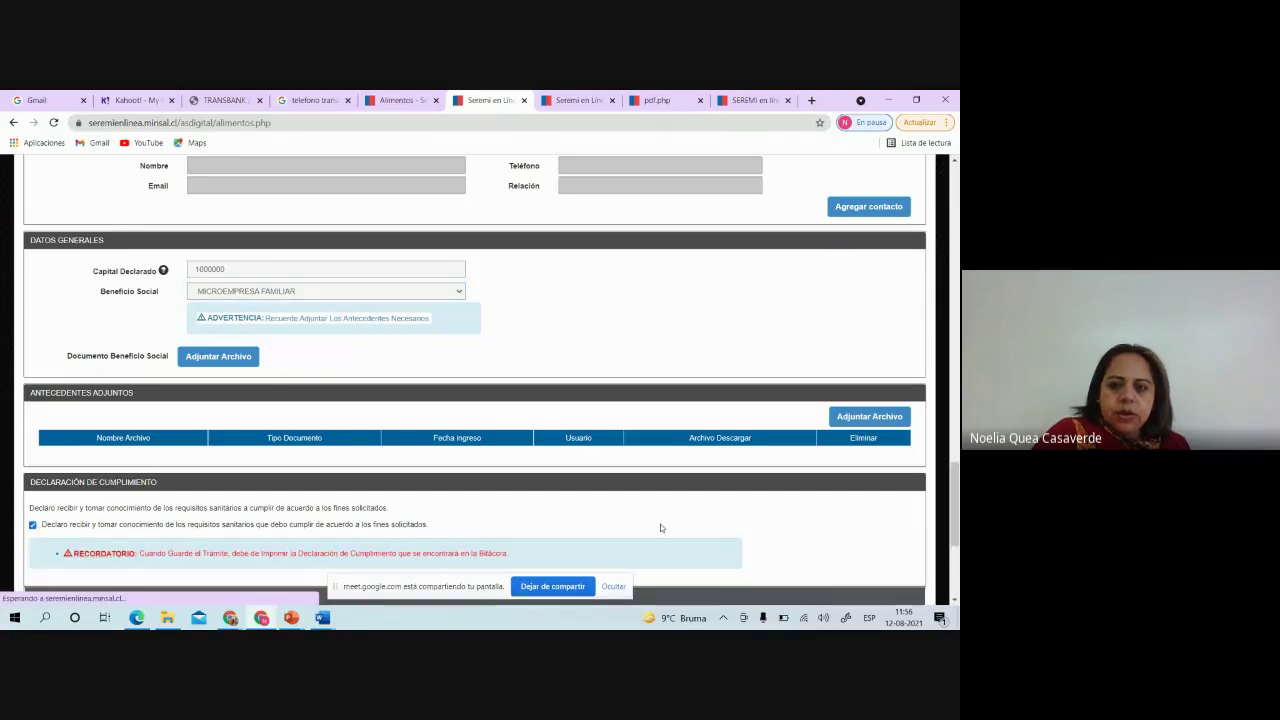
{"action": "scroll", "coordinate": [677, 526], "scroll_direction": "down", "scroll_amount": 2}
{"action": "scroll", "coordinate": [695, 532], "scroll_direction": "down", "scroll_amount": 4}
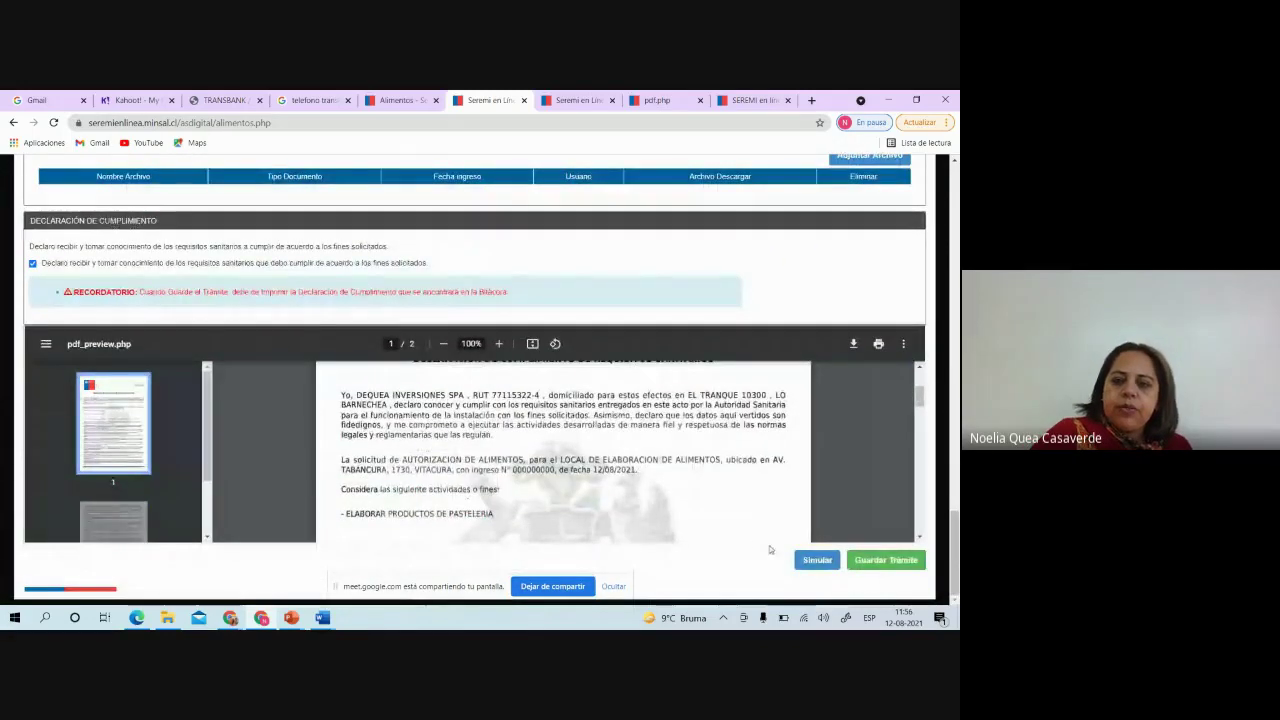
Step: Simulate the application and examine the generated requirements PDF, especially the general data and the processing fee
{"action": "left_click", "coordinate": [812, 561]}
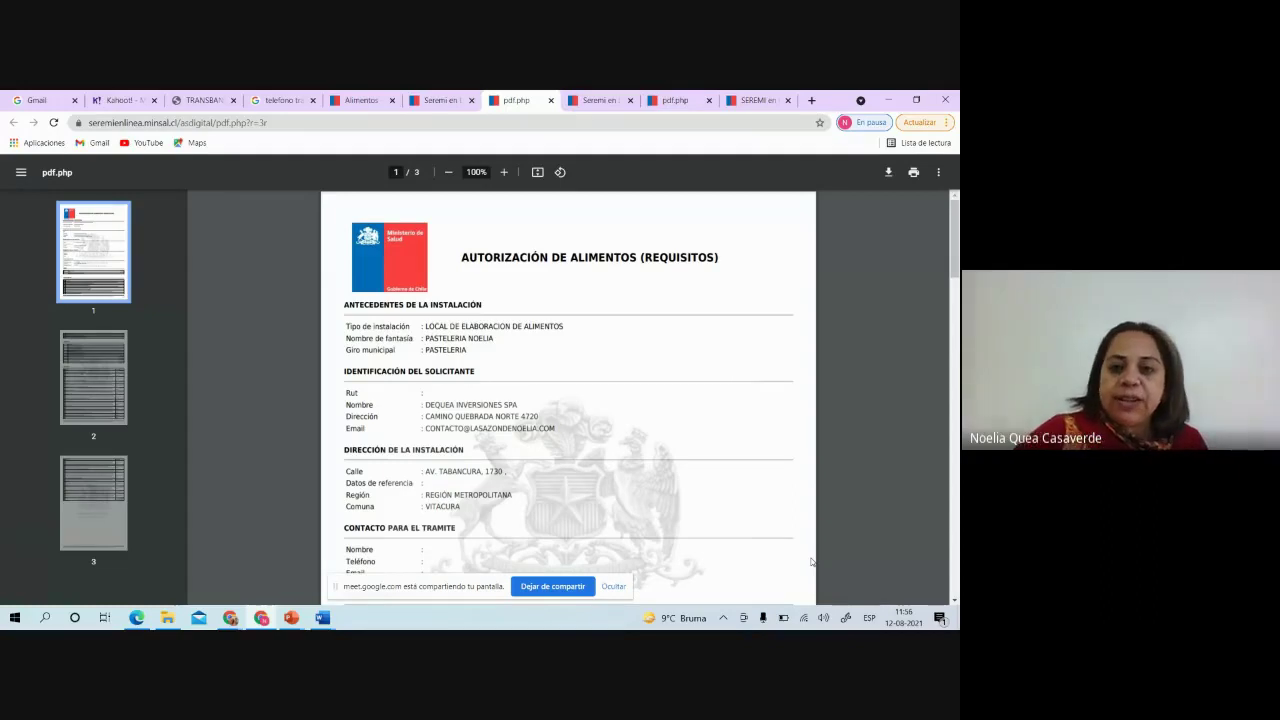
{"action": "scroll", "coordinate": [568, 400], "scroll_direction": "down", "scroll_amount": 2}
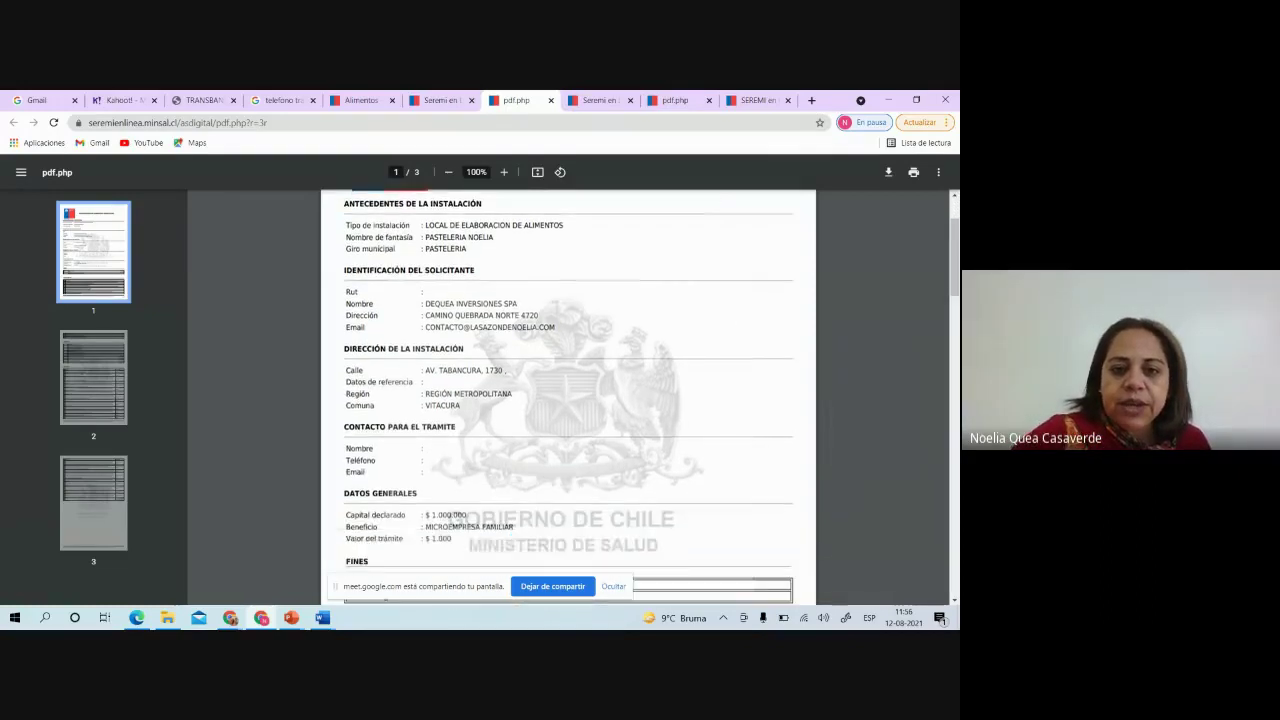
{"action": "scroll", "coordinate": [568, 400], "scroll_direction": "down", "scroll_amount": 3}
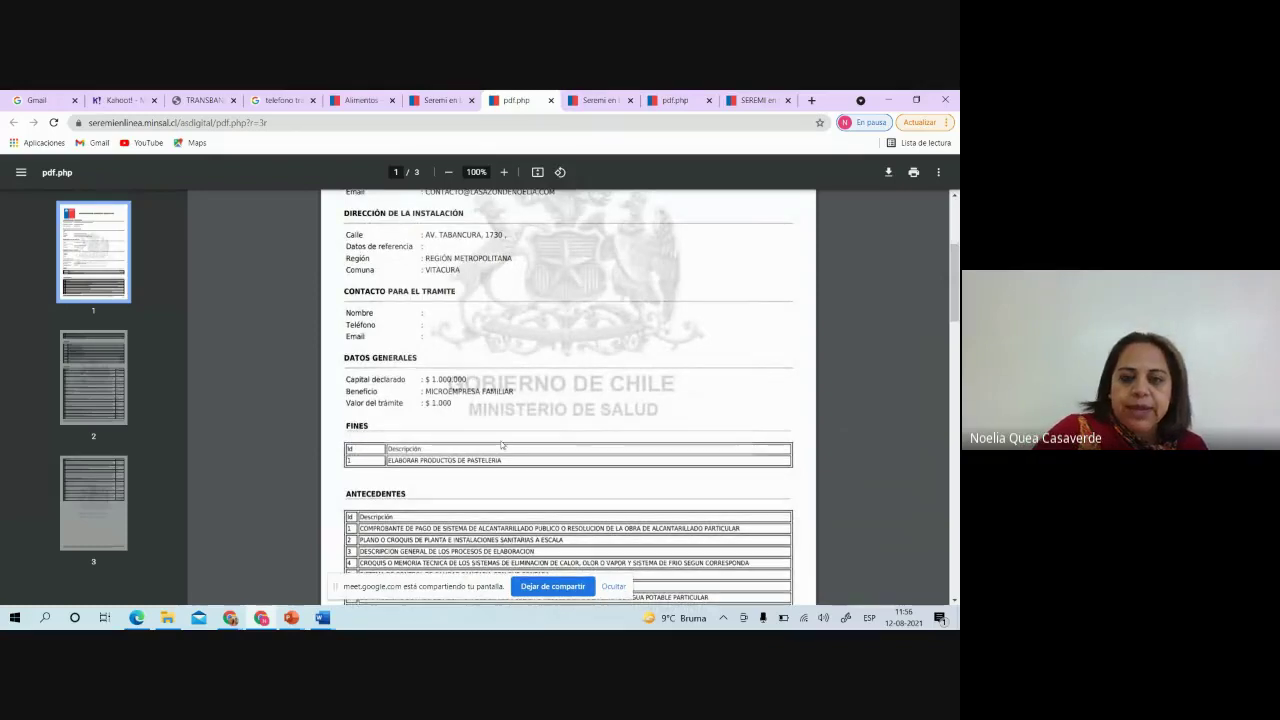
{"action": "scroll", "coordinate": [502, 444], "scroll_direction": "up", "scroll_amount": 3}
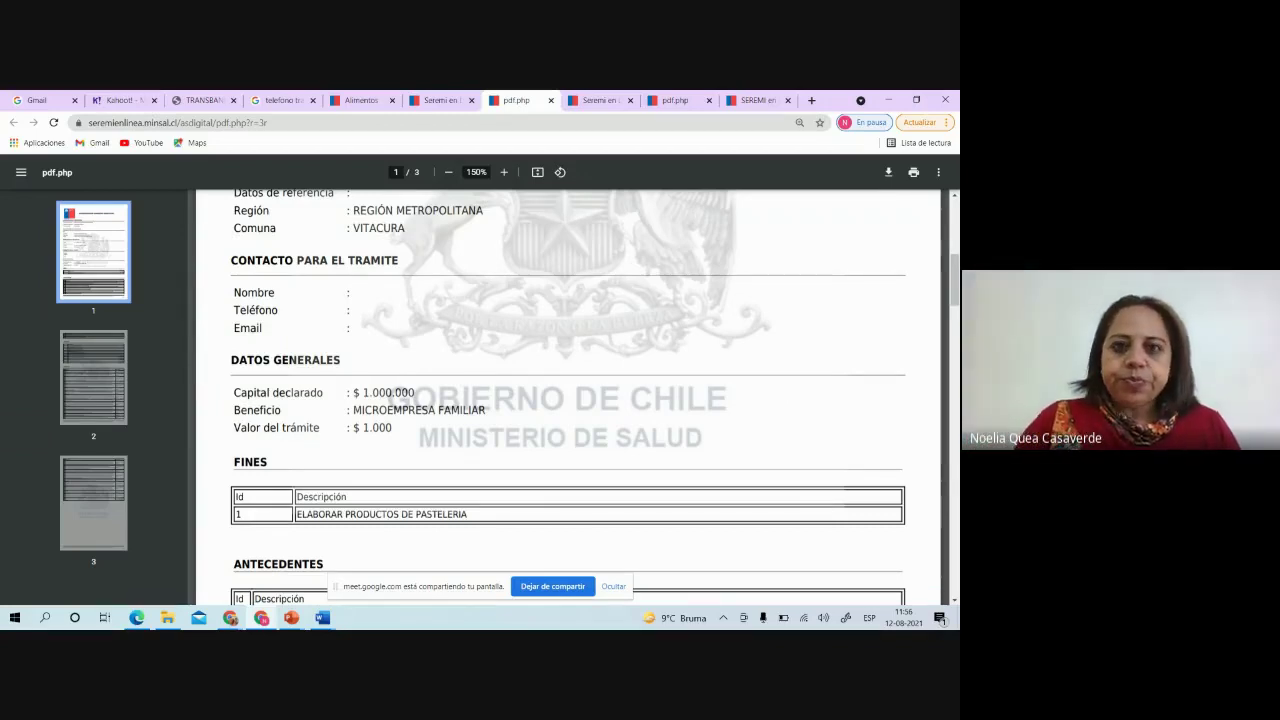
{"action": "scroll", "coordinate": [560, 420], "scroll_direction": "down", "scroll_amount": 5, "text": "ctrl"}
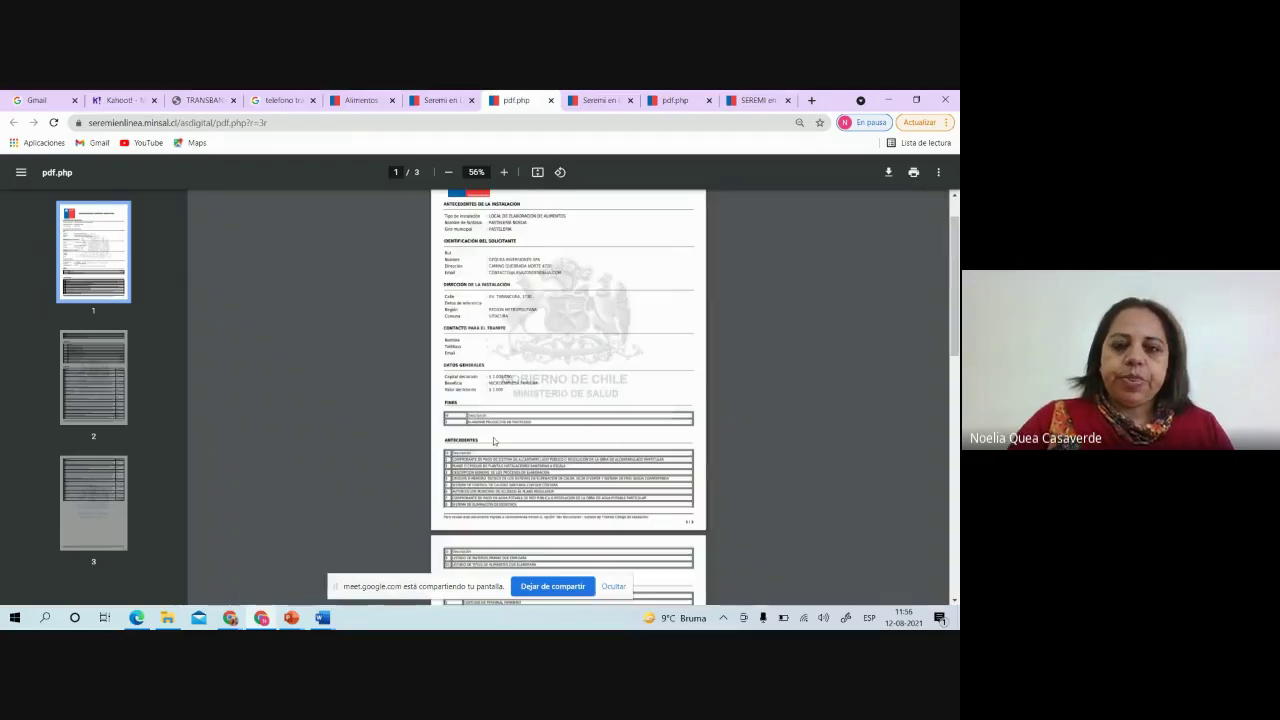
Step: Return to the application form and set Beneficio Social to SIN BENEFICIO
{"action": "left_click", "coordinate": [437, 101]}
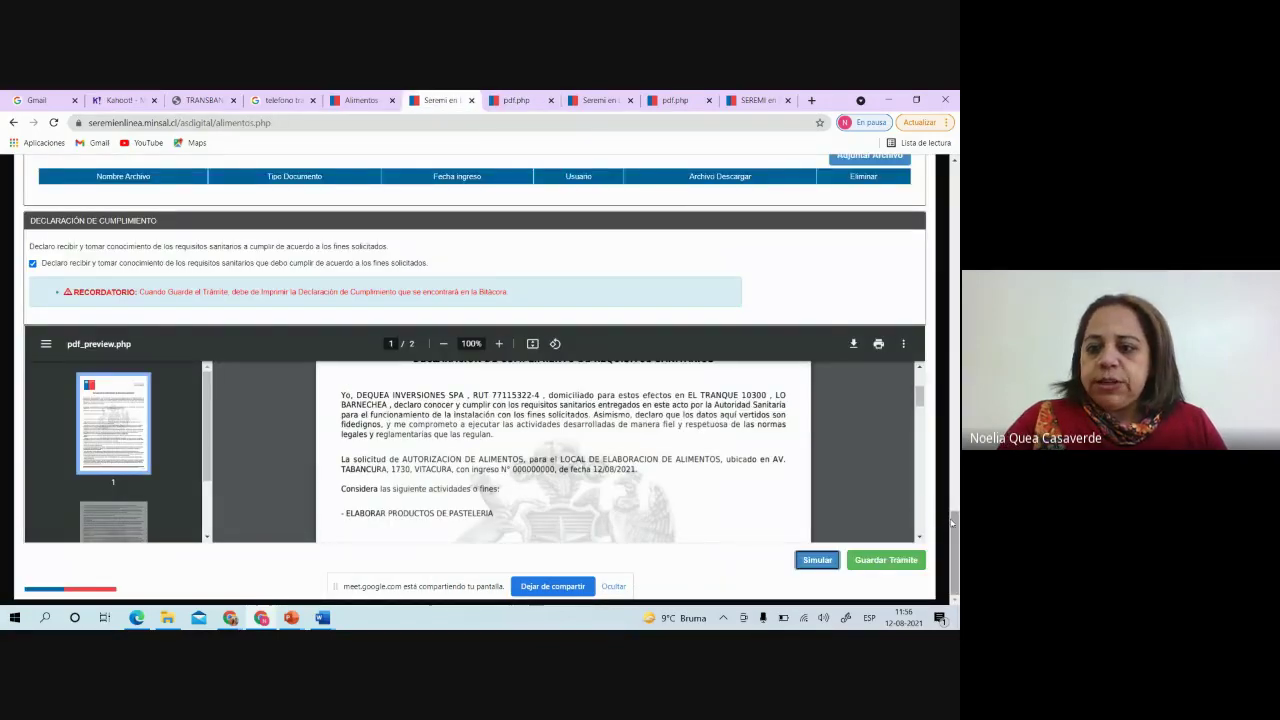
{"action": "scroll", "coordinate": [955, 522], "scroll_direction": "up", "scroll_amount": 3}
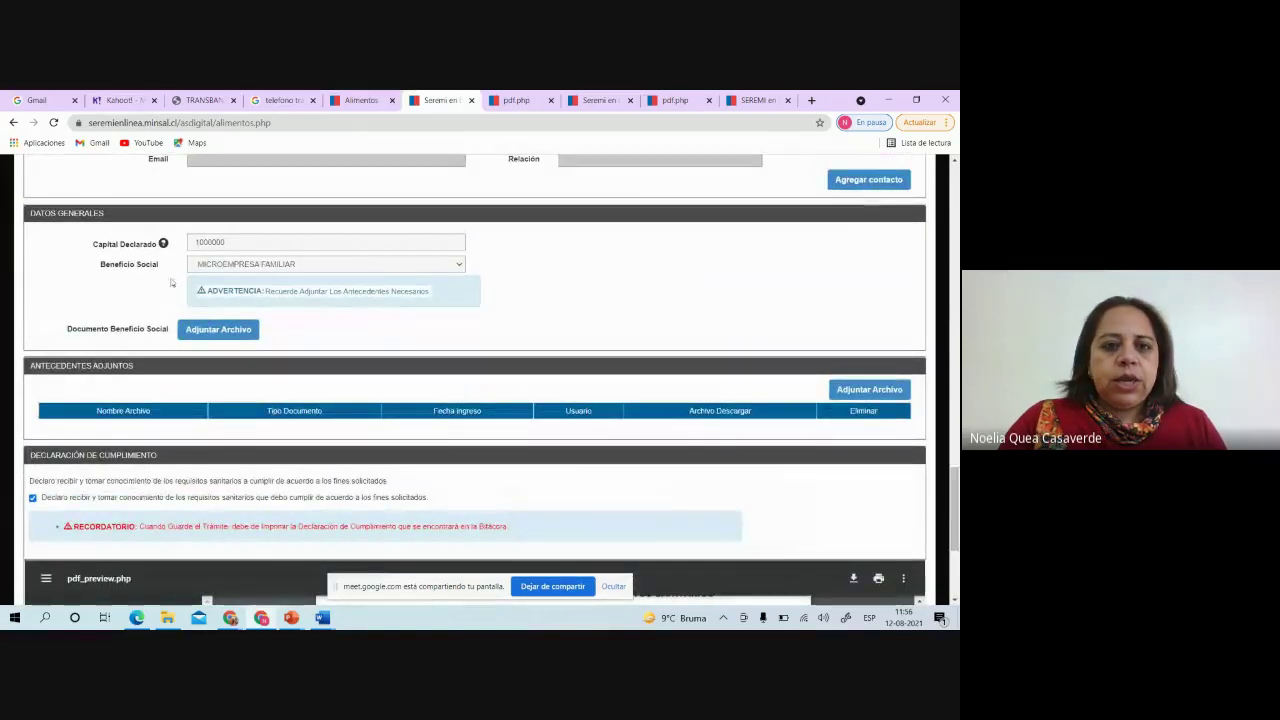
{"action": "left_click", "coordinate": [459, 265]}
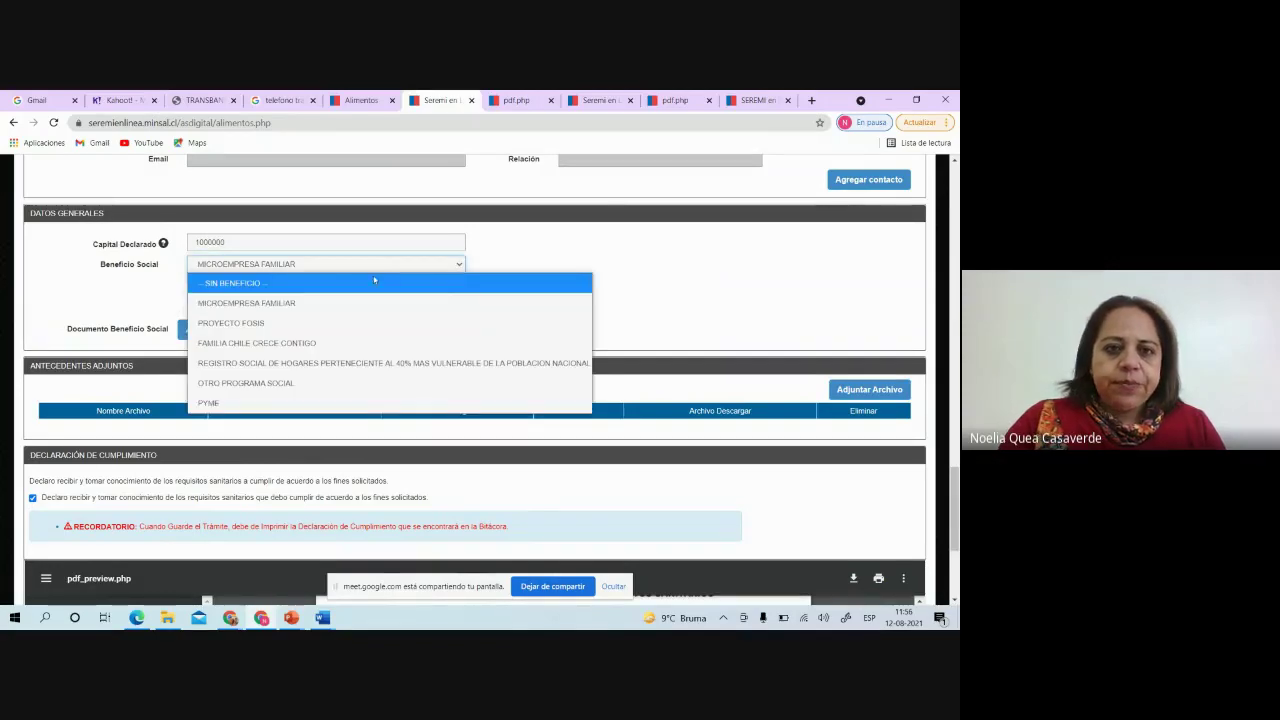
{"action": "left_click", "coordinate": [333, 283]}
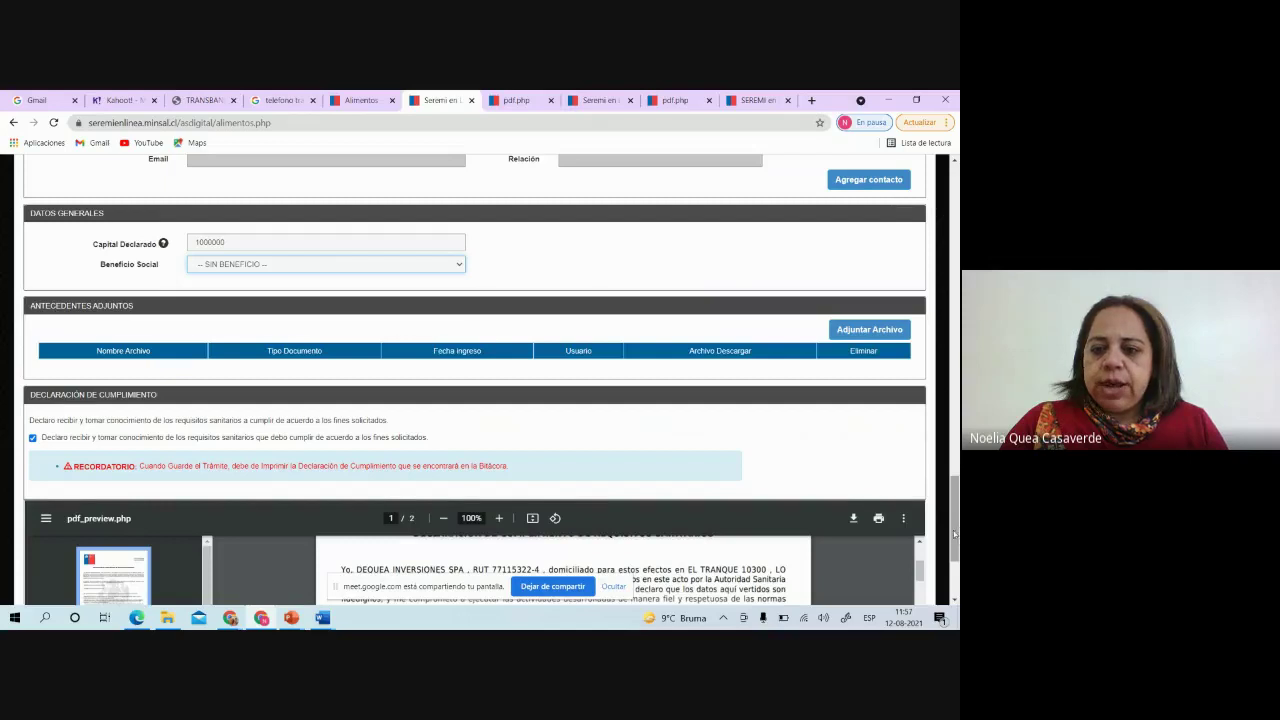
Step: Simulate the application again without a social benefit and examine the processing fee in the new PDF
{"action": "scroll", "coordinate": [880, 560], "scroll_direction": "down", "scroll_amount": 3}
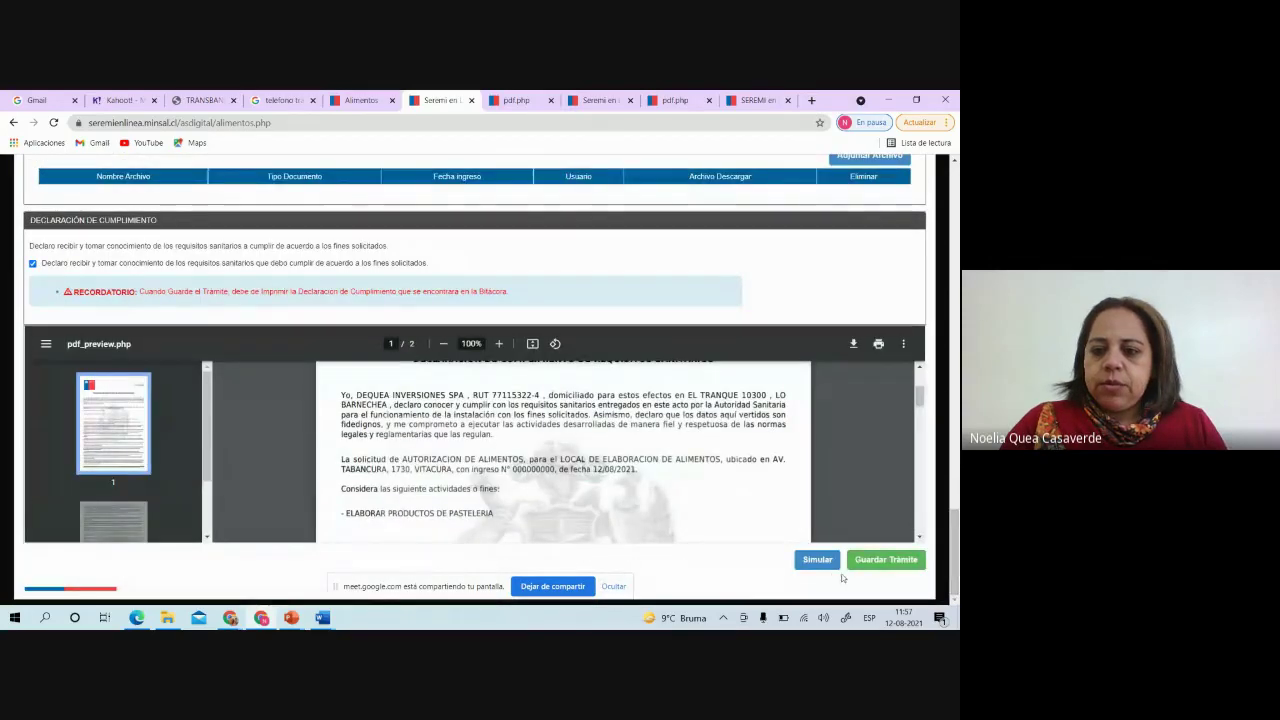
{"action": "left_click", "coordinate": [826, 566]}
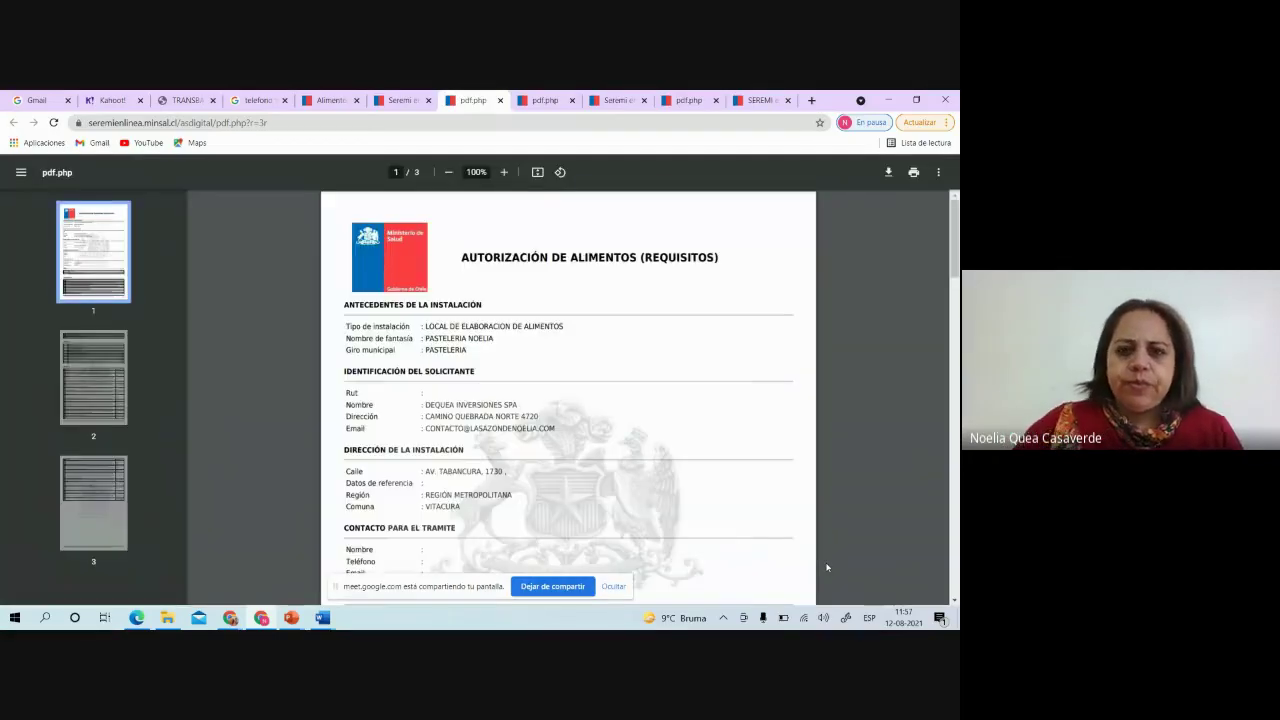
{"action": "scroll", "coordinate": [568, 400], "scroll_direction": "down", "scroll_amount": 3}
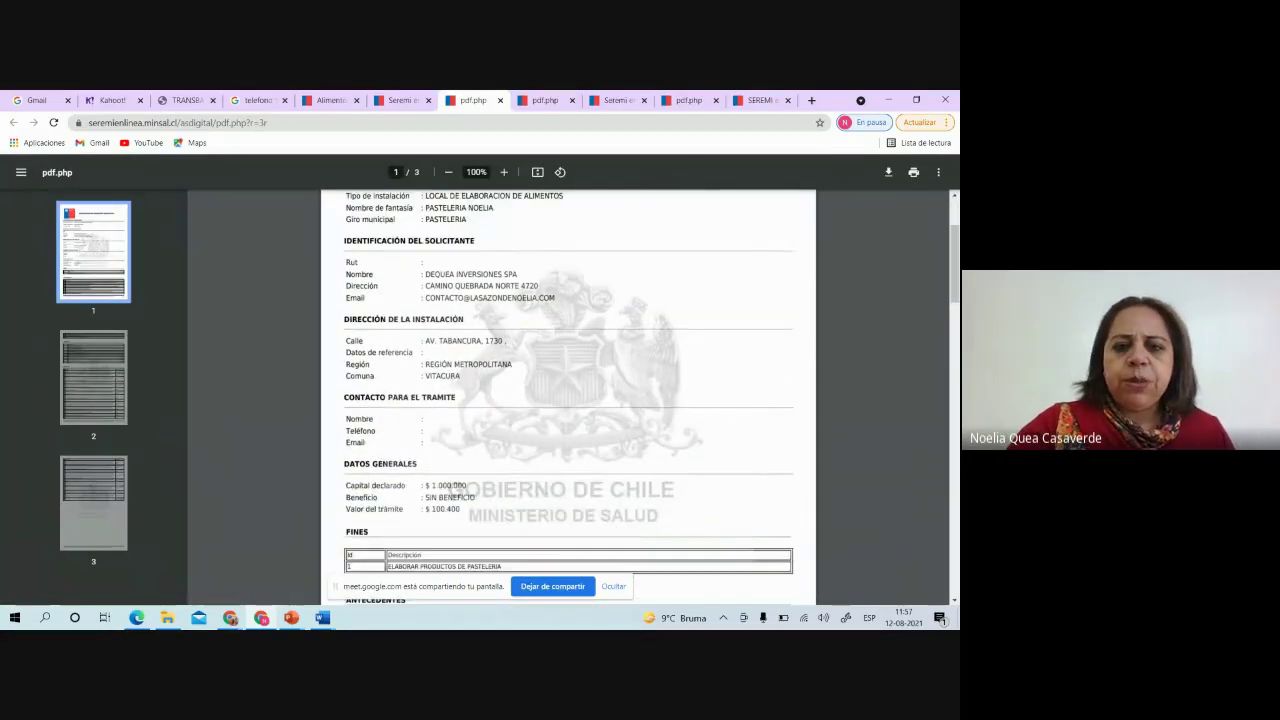
{"action": "scroll", "coordinate": [568, 400], "scroll_direction": "down", "scroll_amount": 2}
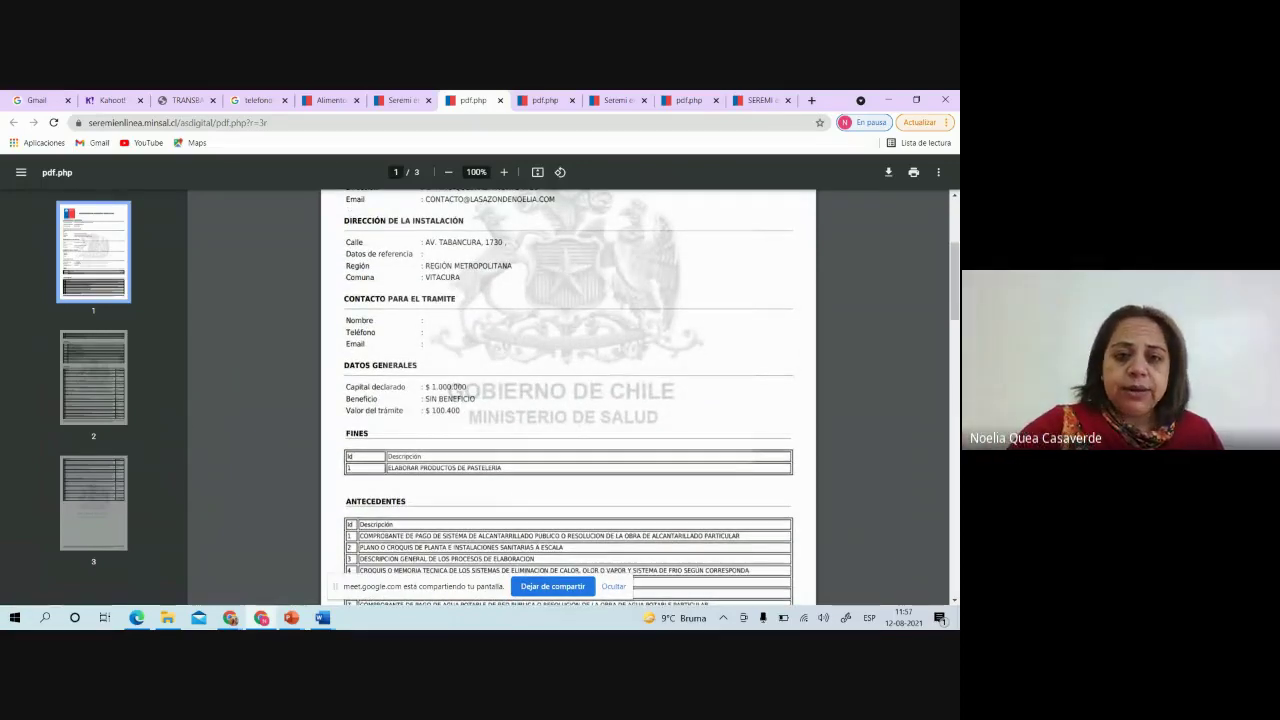
{"action": "scroll", "coordinate": [568, 400], "scroll_direction": "up", "scroll_amount": 5, "text": "ctrl"}
{"action": "scroll", "coordinate": [568, 400], "scroll_direction": "left", "scroll_amount": 3}
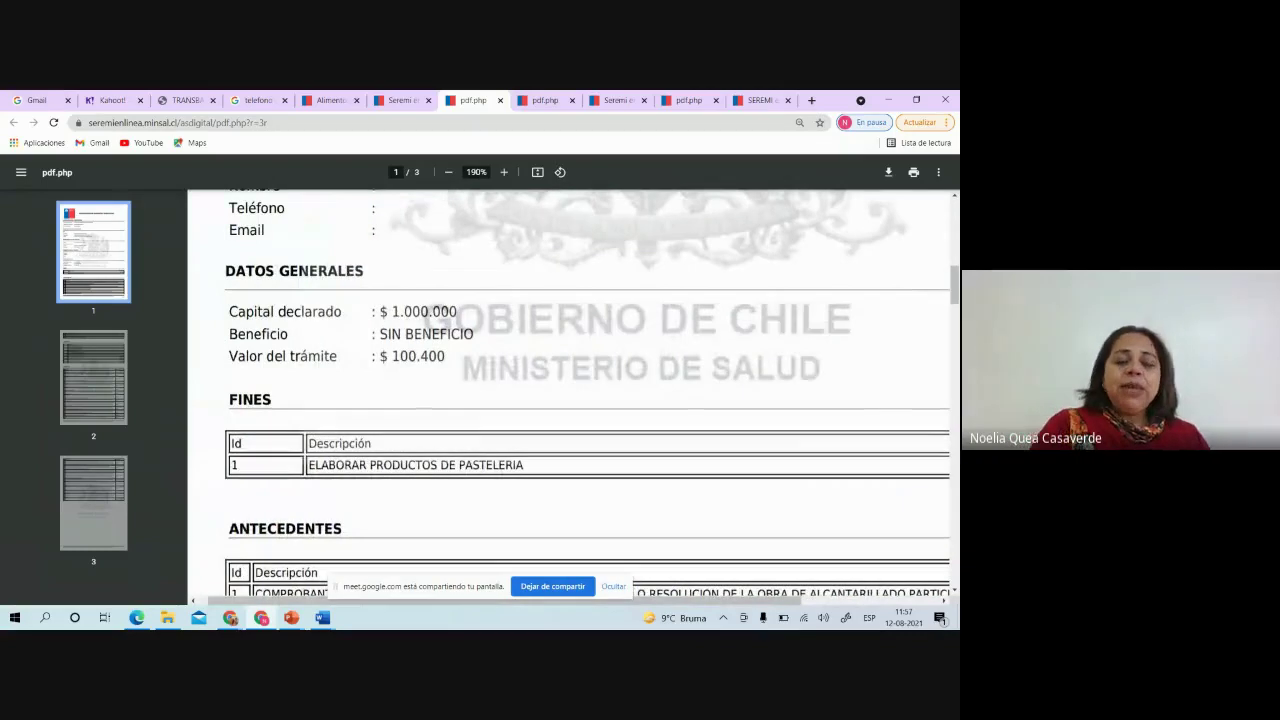